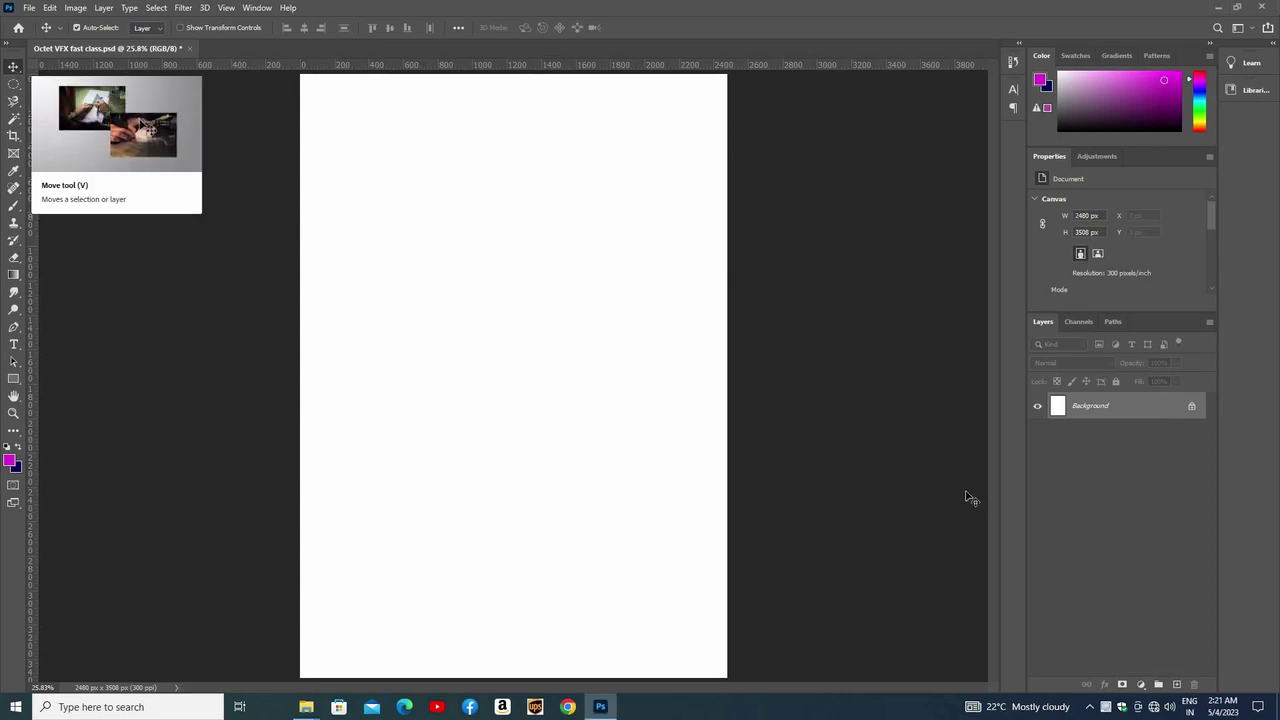
# Add an empty Layer 1 and switch to the Elliptical Marquee, showing its shape choices
pyautogui.click(1180, 686)
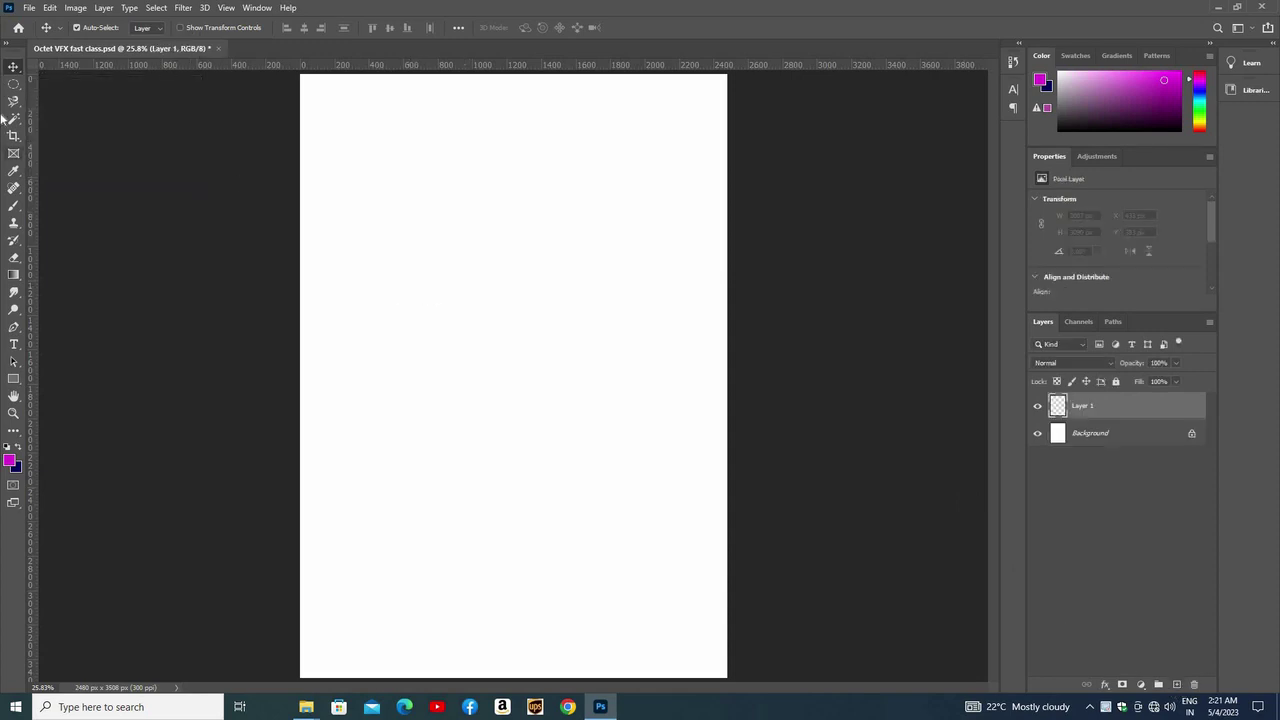
pyautogui.click(14, 84)
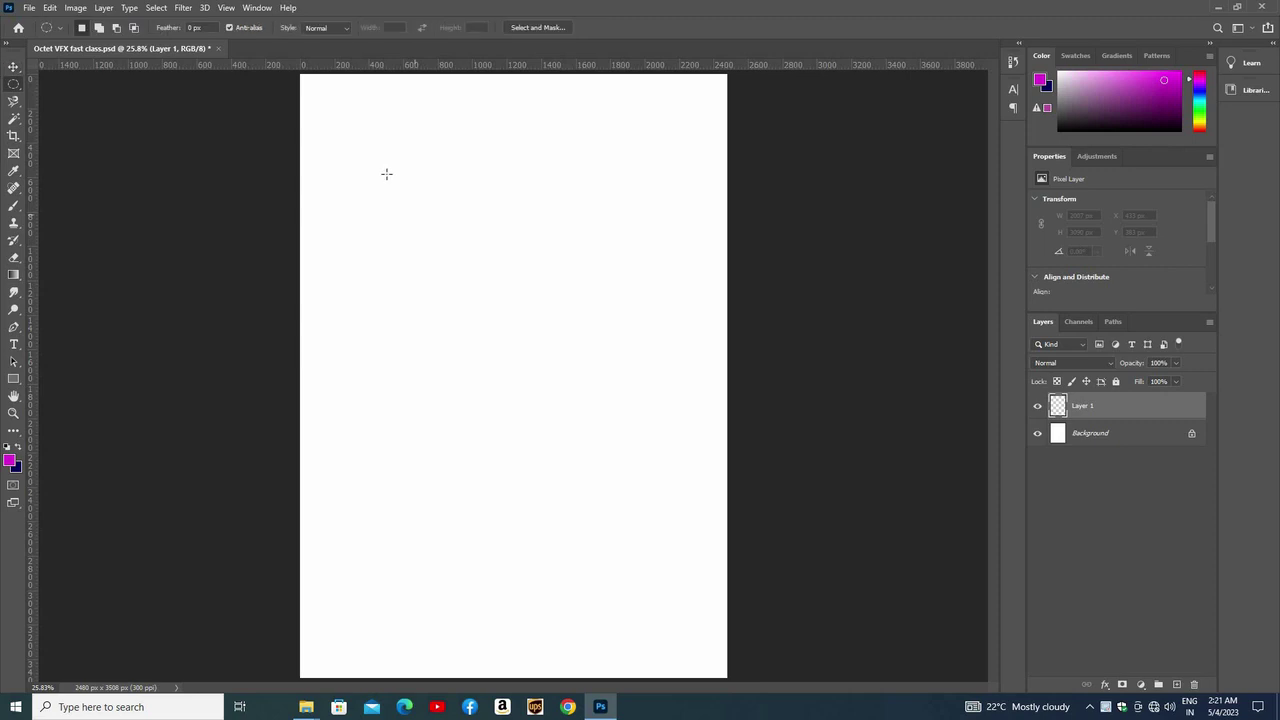
pyautogui.rightClick(16, 88)
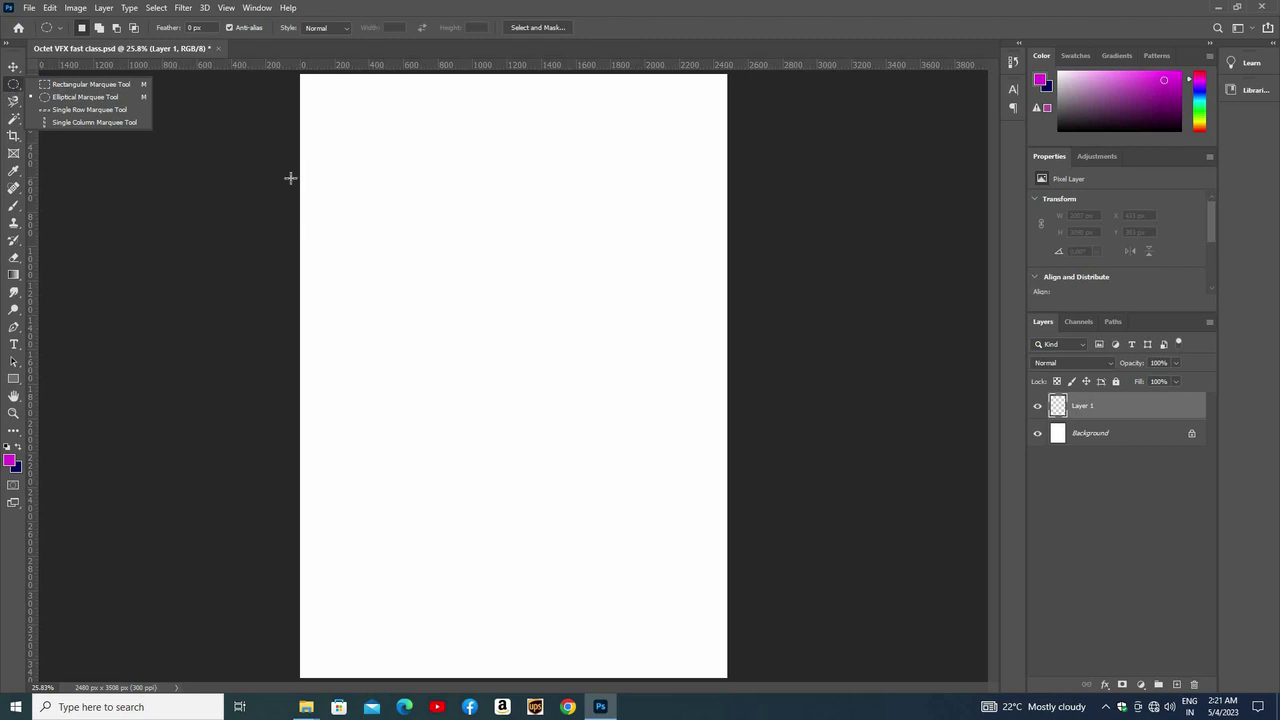
# Fill a wide rectangular marquee near the page top with magenta, about 1355 × 636 px, and deselect
pyautogui.press('Down')
pyautogui.press('Return')
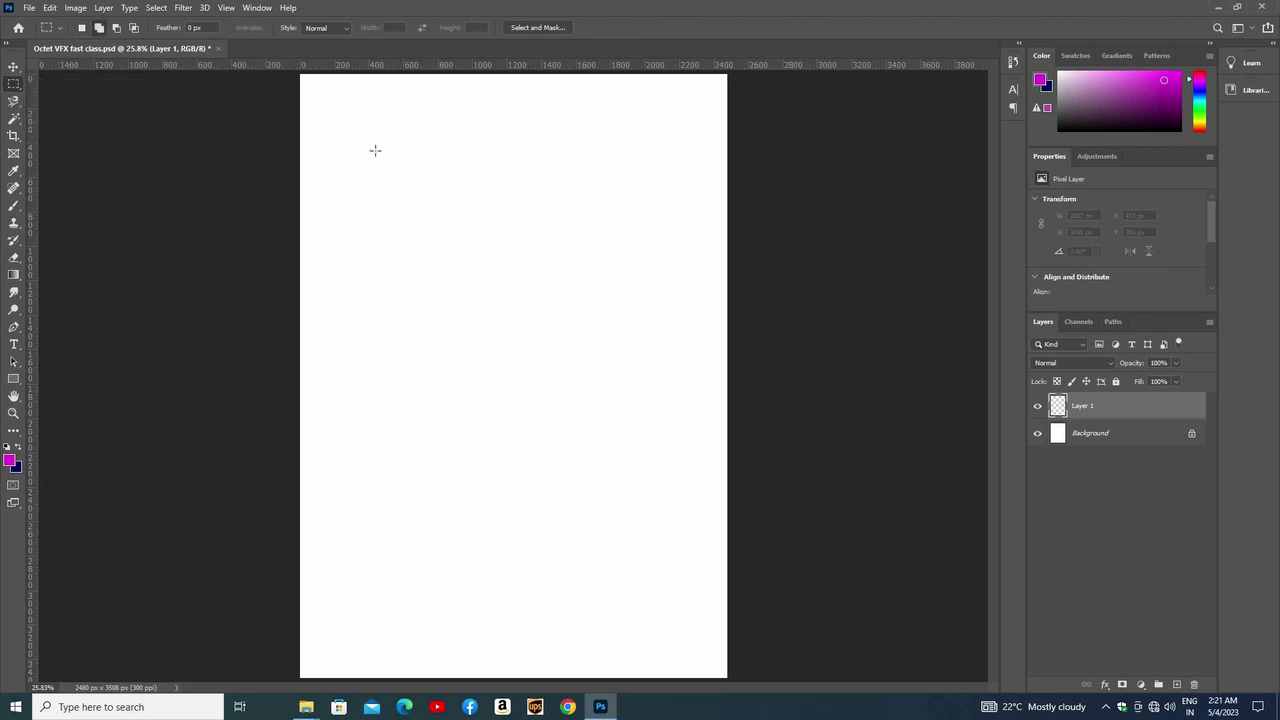
pyautogui.moveTo(375, 150); pyautogui.dragTo(610, 261)
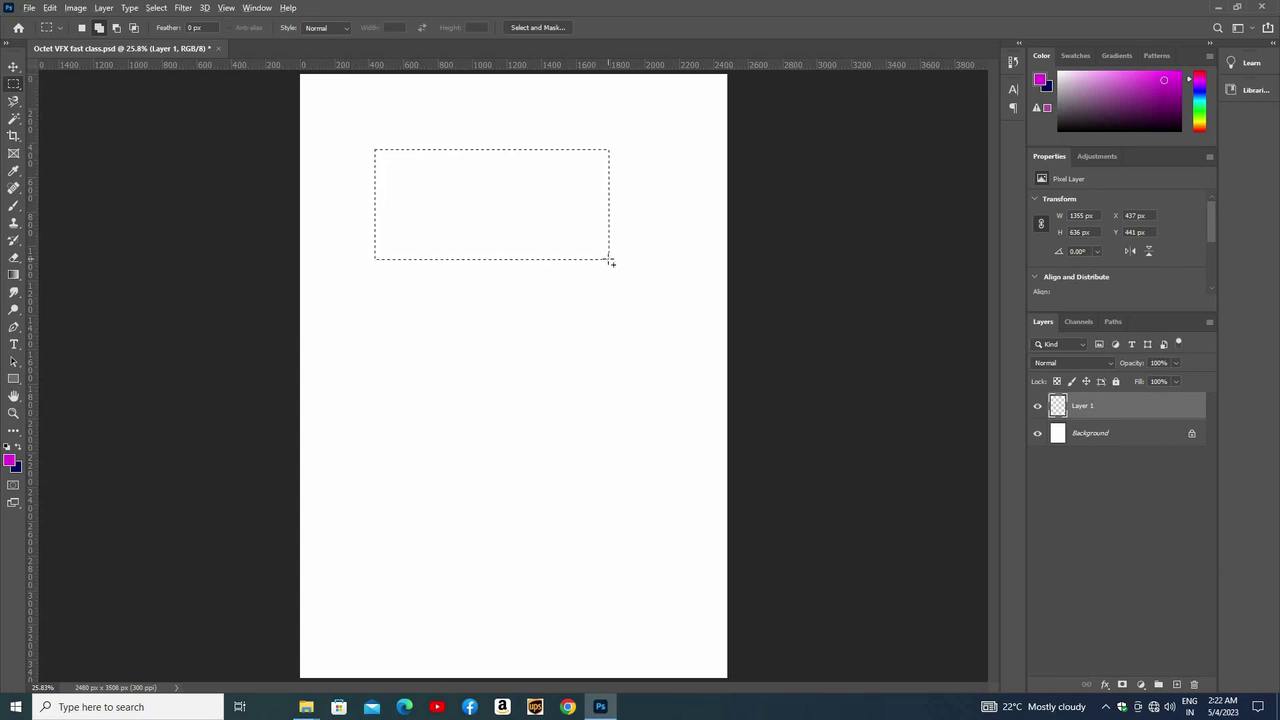
pyautogui.hotkey('alt', 'BackSpace')
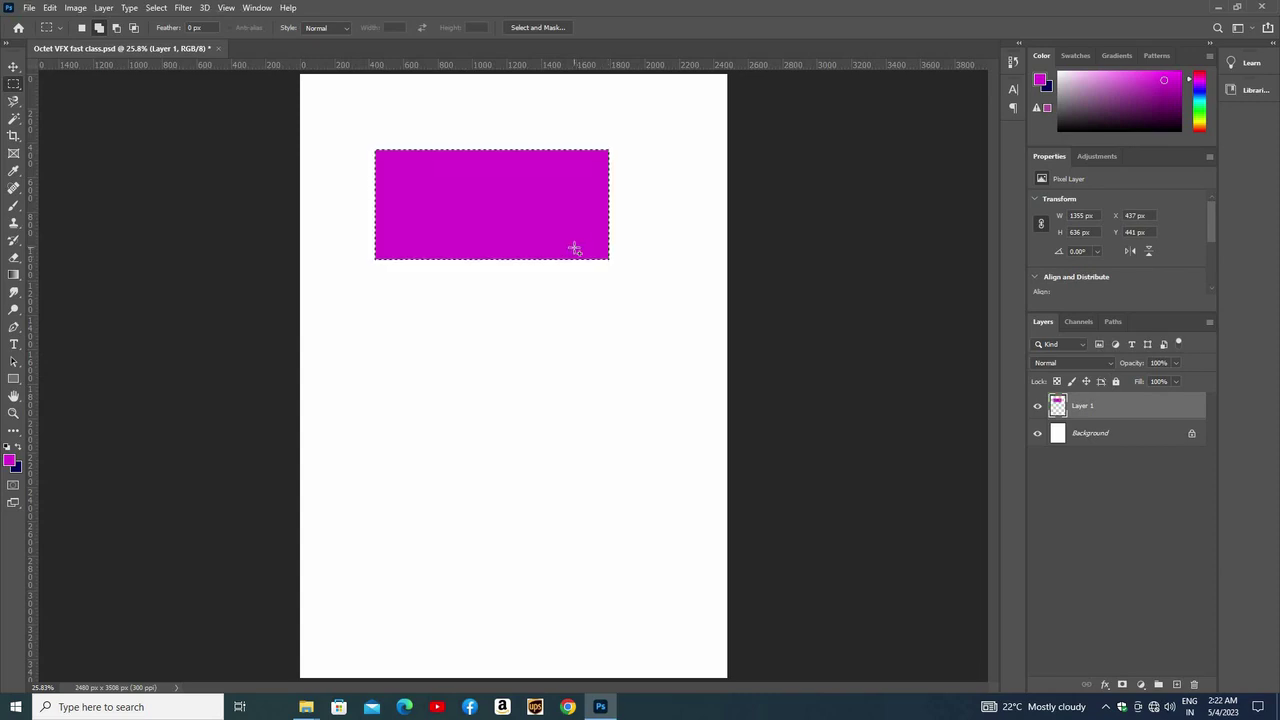
pyautogui.hotkey('ctrl', 'd')
pyautogui.rightClick(13, 84)
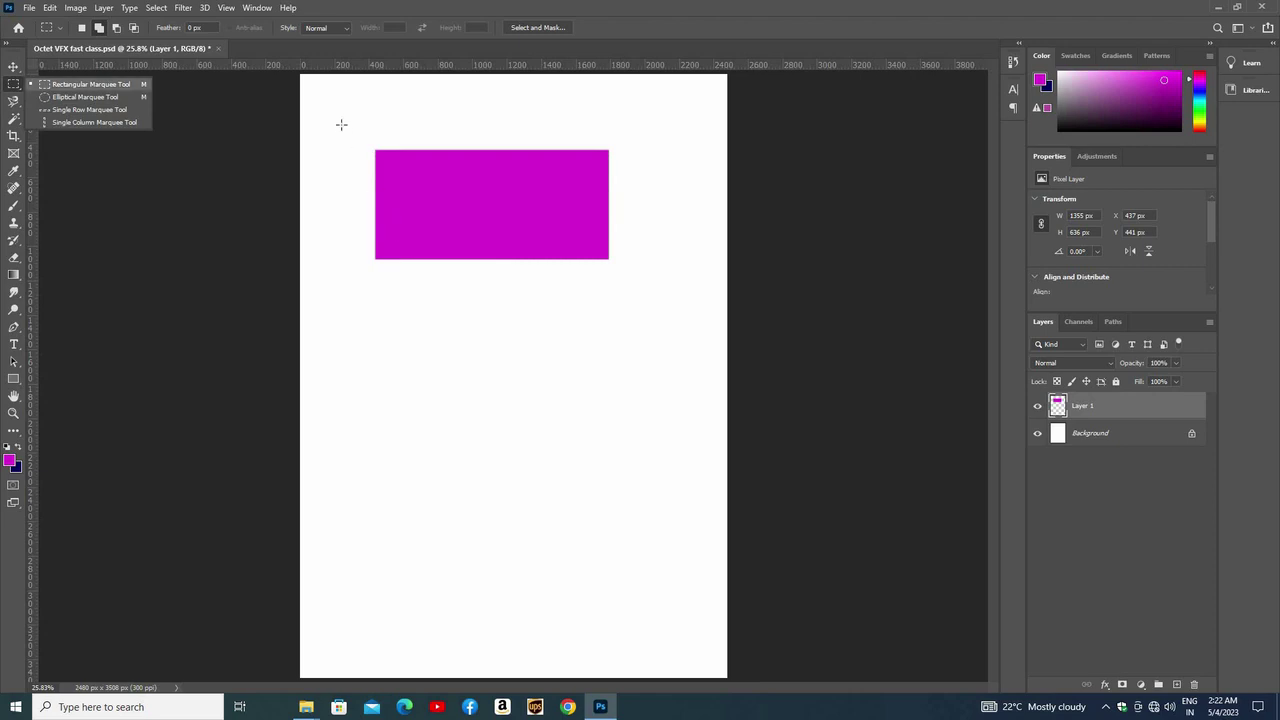
# Fill a small selection over the rectangle's top-left corner with magenta, then undo it
pyautogui.moveTo(341, 124); pyautogui.dragTo(431, 197)
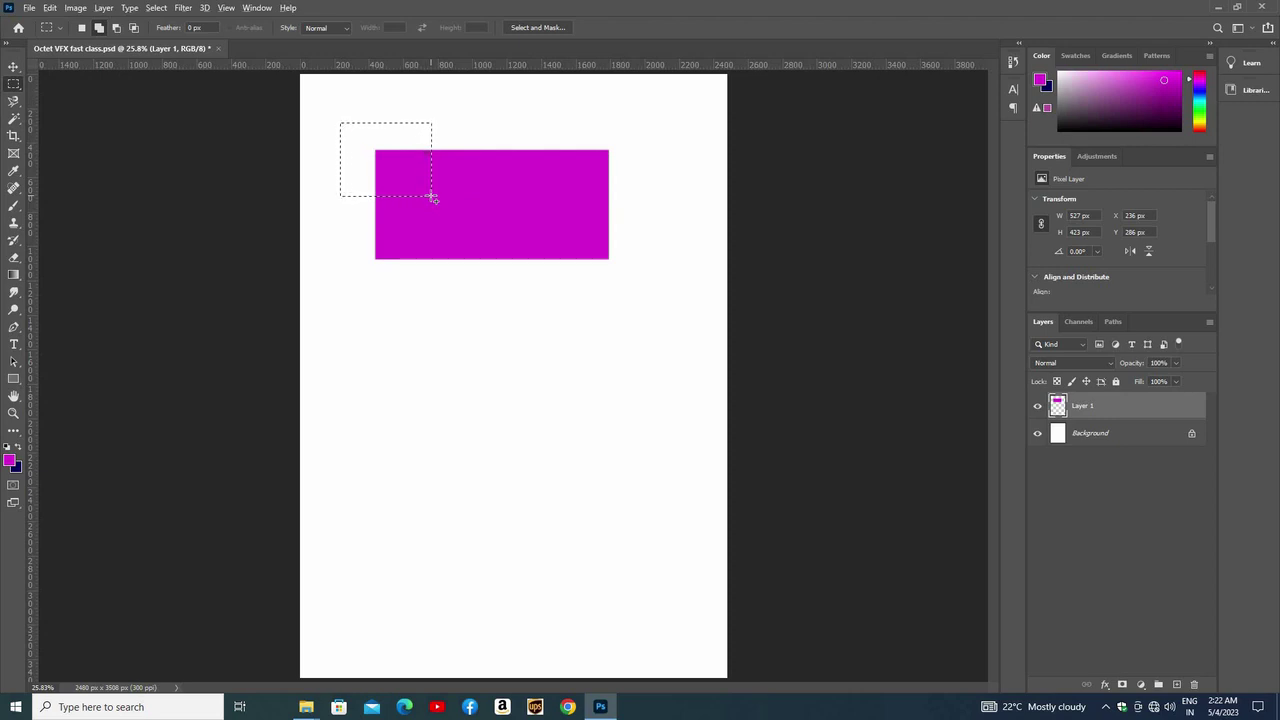
pyautogui.hotkey('alt', 'BackSpace')
pyautogui.hotkey('ctrl', 'z')
# Cut a notch from the rectangle's corner, then undo until the layer is blank
pyautogui.press('Delete')
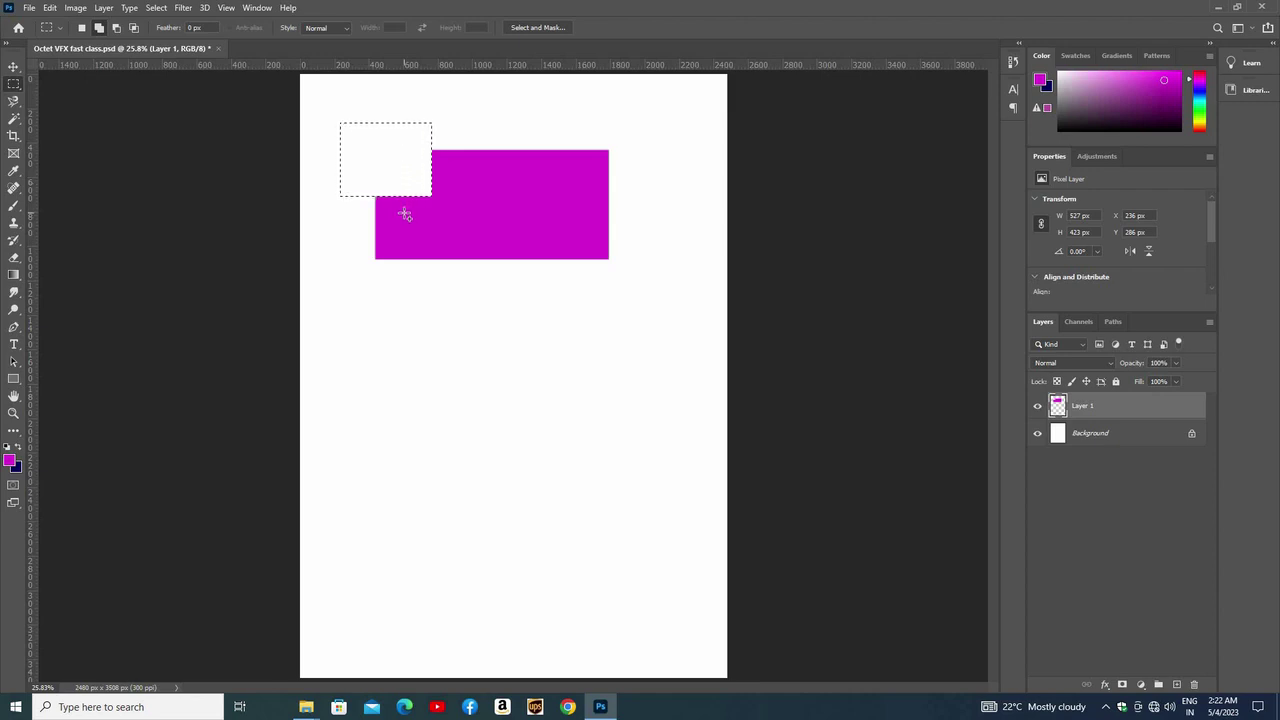
pyautogui.hotkey('ctrl', 'd')
pyautogui.hotkey('ctrl', 'z')
pyautogui.hotkey('ctrl', 'z')
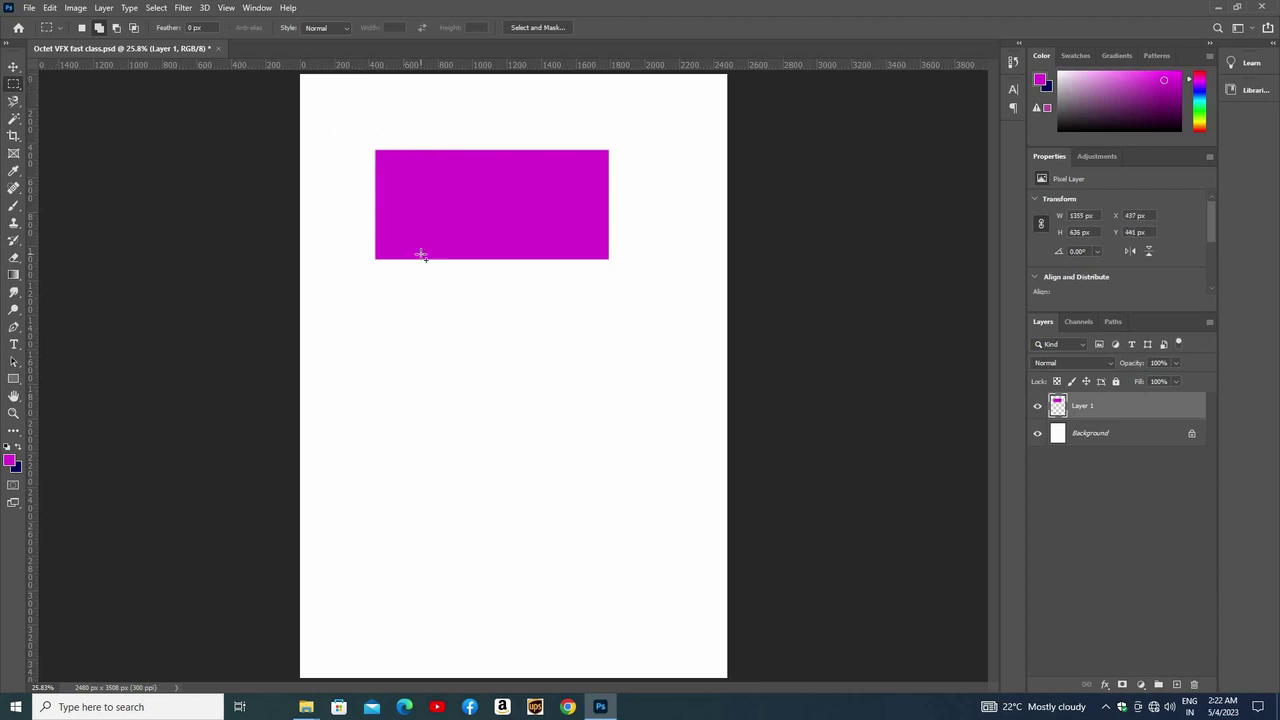
pyautogui.hotkey('ctrl', 'z')
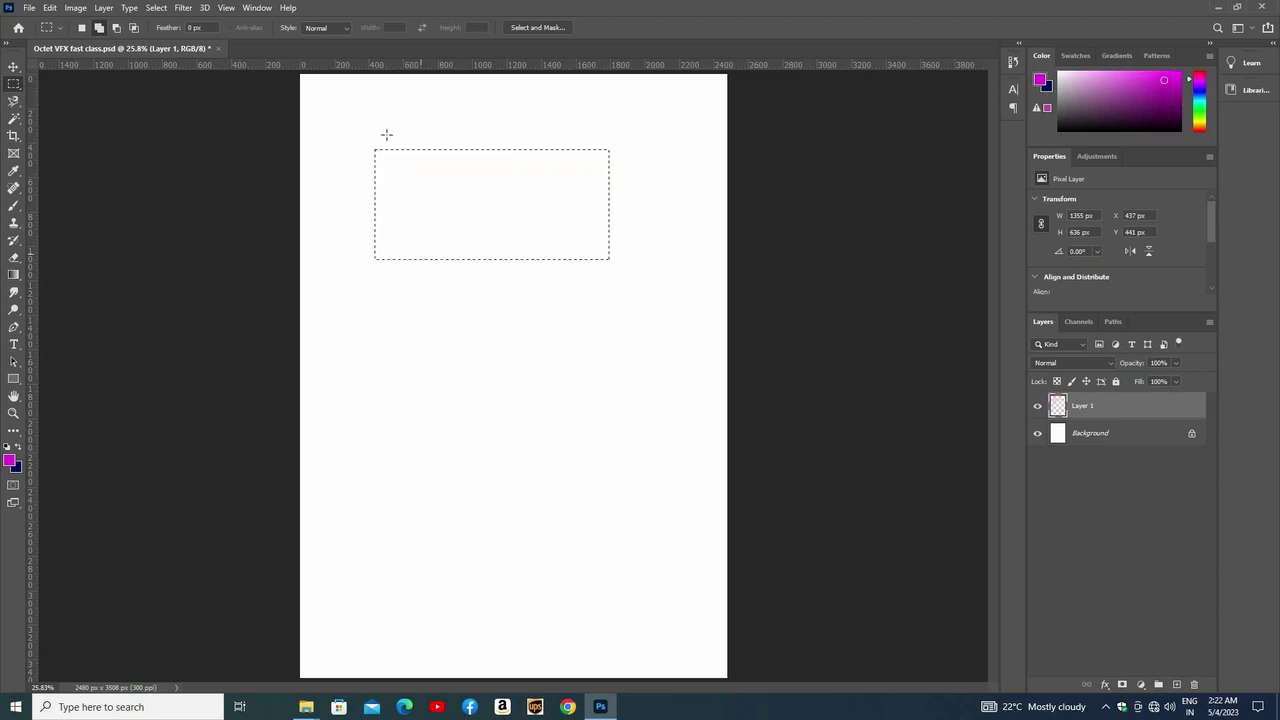
pyautogui.hotkey('ctrl', 'z')
# Redraw rectangular selections repeatedly, ending with a tall 906 × 1255 px one at upper left
pyautogui.moveTo(378, 125); pyautogui.dragTo(479, 314)
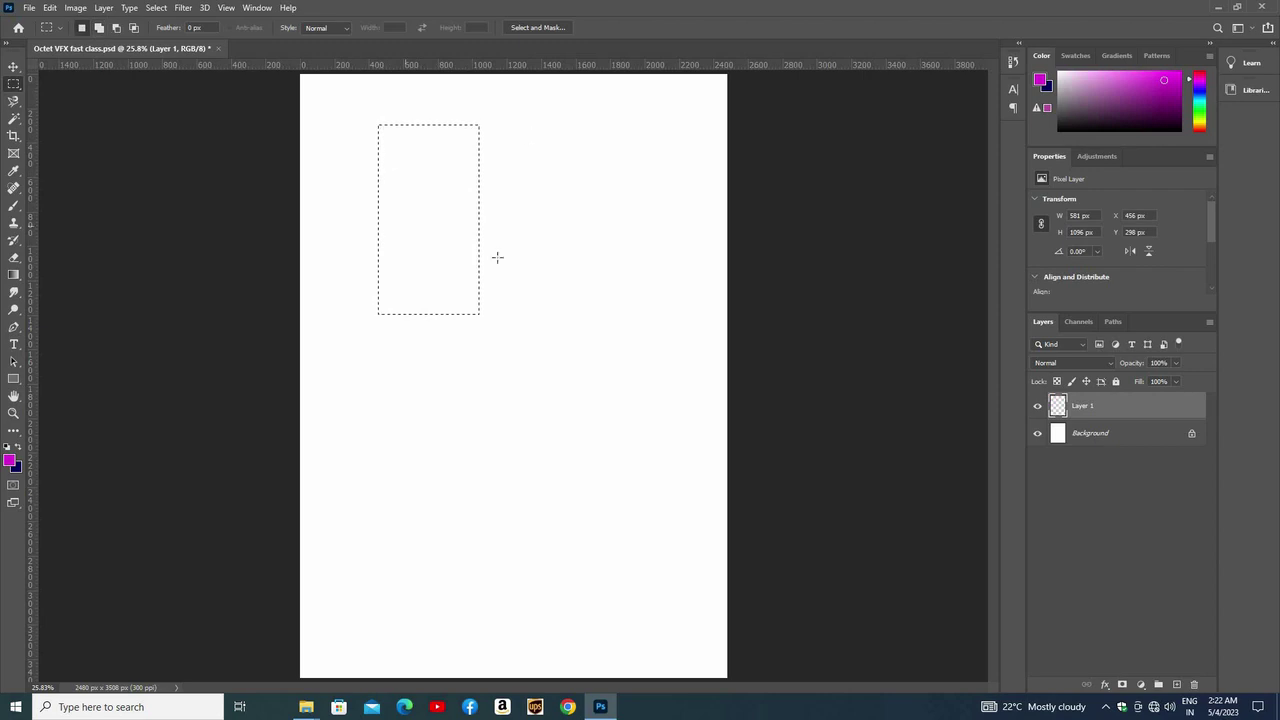
pyautogui.moveTo(500, 131); pyautogui.dragTo(531, 237)
pyautogui.moveTo(515, 157); pyautogui.dragTo(449, 217)
pyautogui.moveTo(351, 166); pyautogui.dragTo(449, 346)
pyautogui.moveTo(379, 196); pyautogui.dragTo(491, 429)
pyautogui.moveTo(474, 120); pyautogui.dragTo(569, 334)
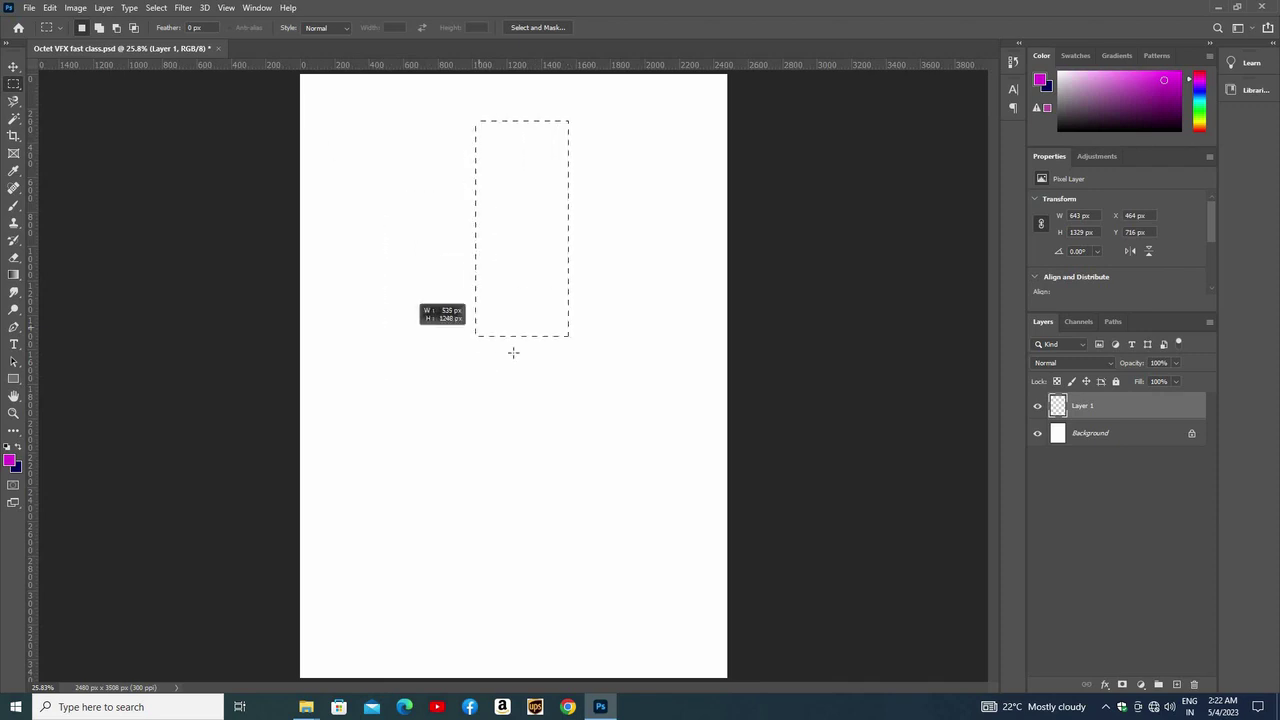
pyautogui.moveTo(394, 157); pyautogui.dragTo(515, 353)
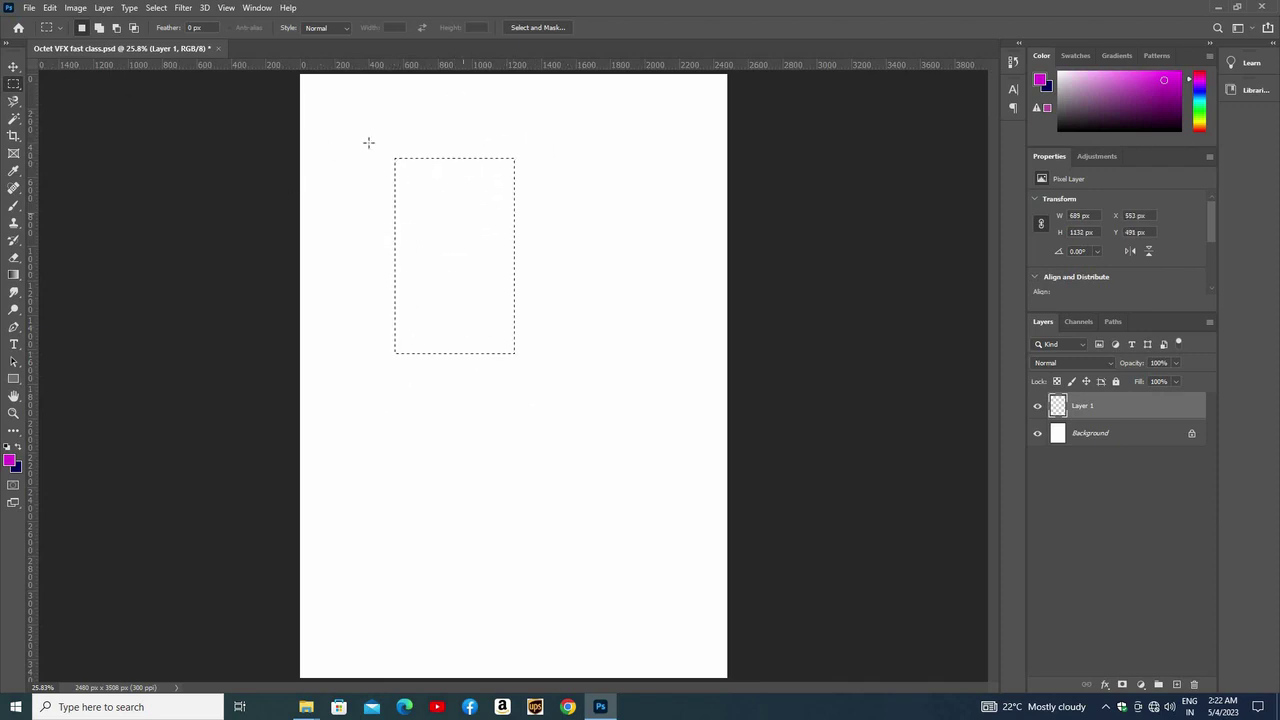
pyautogui.moveTo(457, 103); pyautogui.dragTo(514, 249)
pyautogui.moveTo(353, 112); pyautogui.dragTo(510, 329)
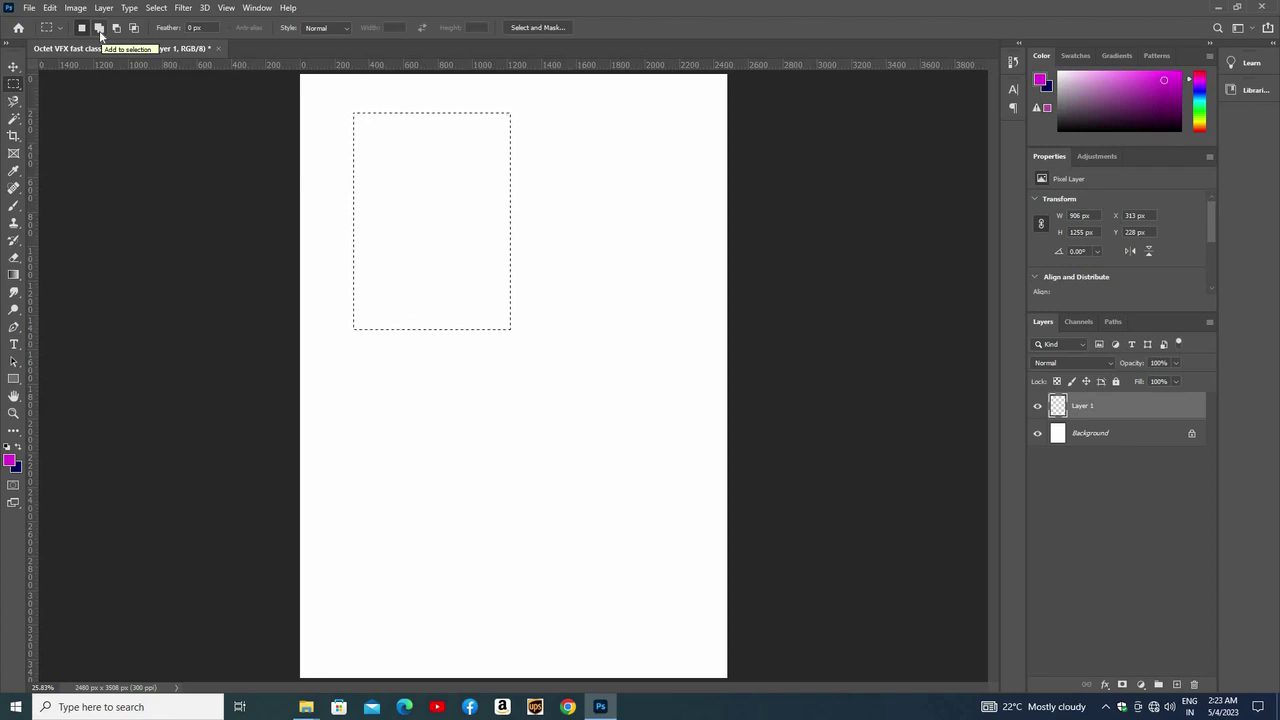
# Add several rectangles to the selection in Add mode, building a large blocky shape
pyautogui.click(99, 31)
pyautogui.moveTo(590, 113)
pyautogui.mouseDown()
pyautogui.moveTo(475, 283)
pyautogui.moveTo(466, 440)
pyautogui.moveTo(565, 466)
pyautogui.mouseUp()
pyautogui.moveTo(408, 283); pyautogui.dragTo(470, 441)
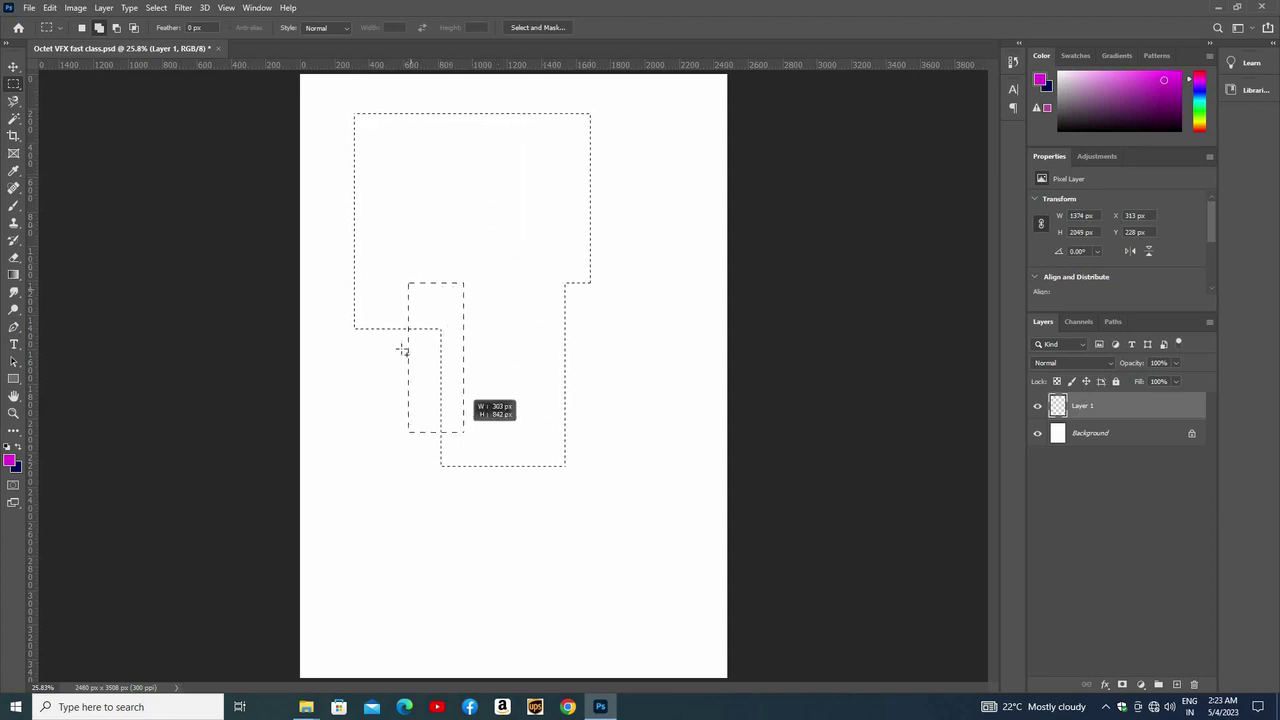
pyautogui.moveTo(443, 287); pyautogui.dragTo(407, 341)
pyautogui.moveTo(397, 460); pyautogui.dragTo(354, 436)
pyautogui.moveTo(414, 491); pyautogui.dragTo(320, 282)
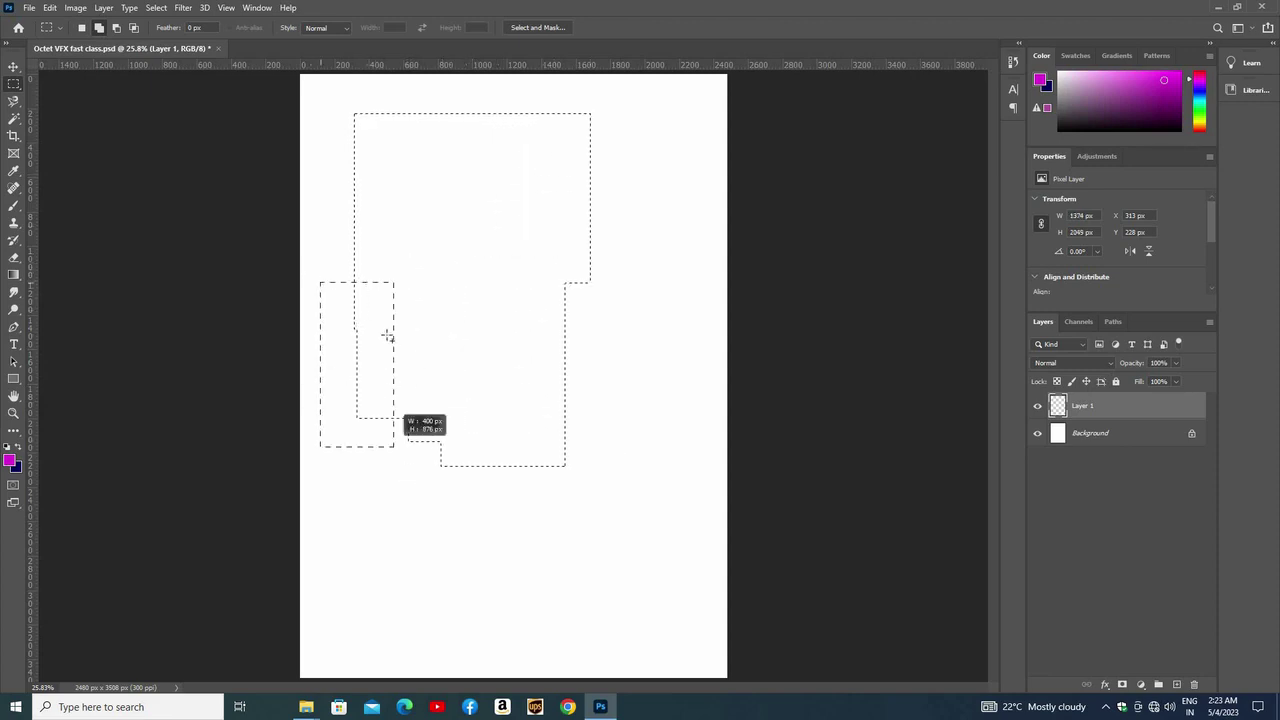
pyautogui.moveTo(396, 410)
pyautogui.mouseDown()
pyautogui.moveTo(446, 562)
pyautogui.moveTo(628, 395)
pyautogui.moveTo(630, 378)
pyautogui.mouseUp()
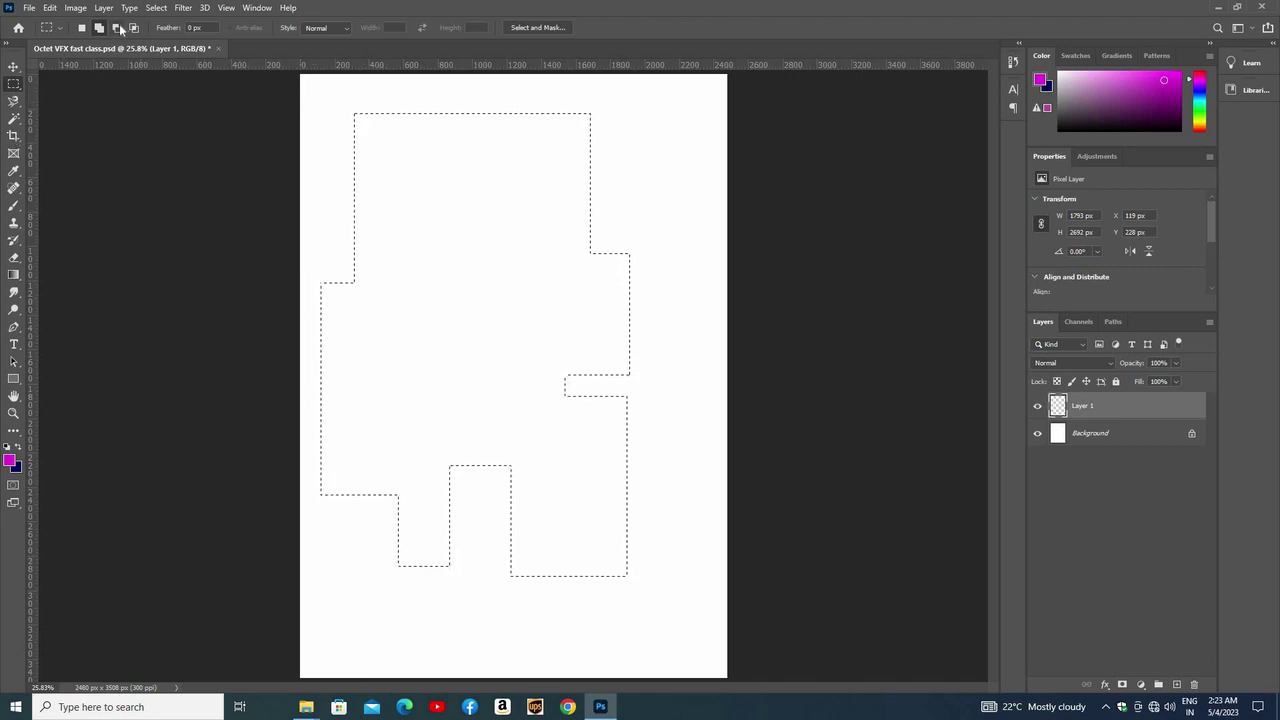
# Subtract the top-right area, leaving a narrow spike on top
pyautogui.press('alt')
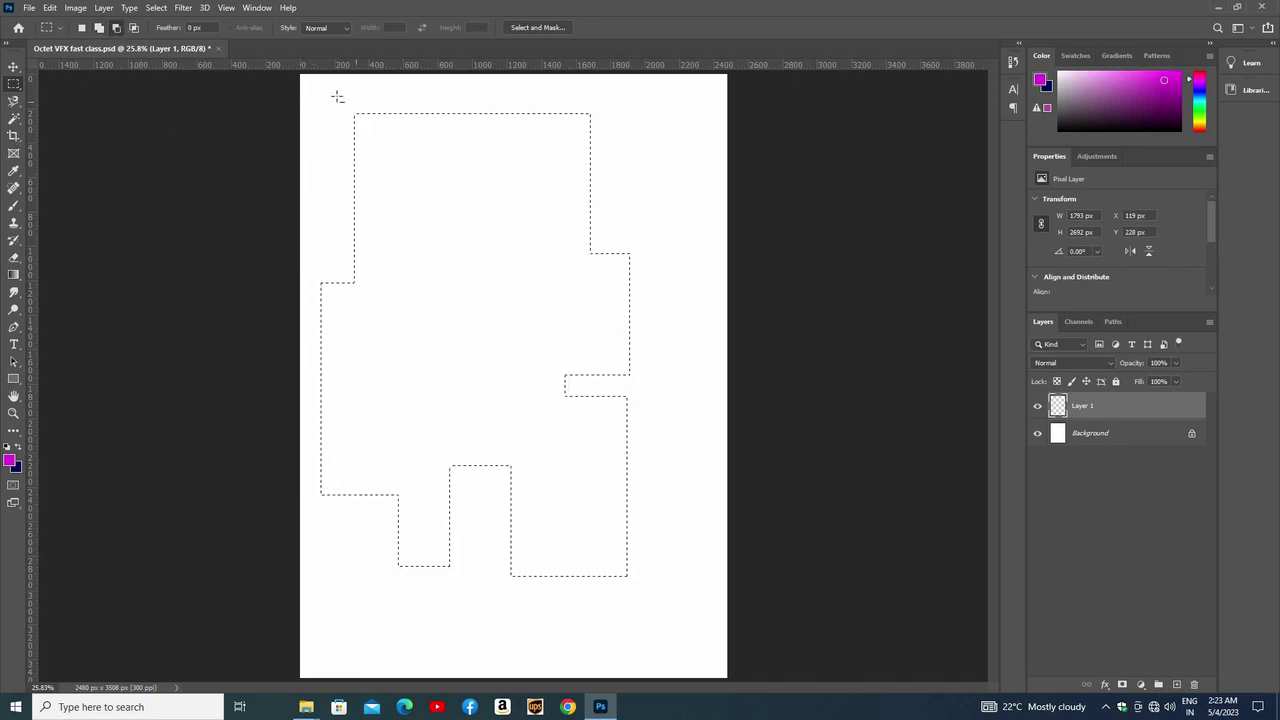
pyautogui.moveTo(335, 96)
pyautogui.mouseDown()
pyautogui.moveTo(424, 210)
pyautogui.moveTo(515, 95)
pyautogui.mouseUp()
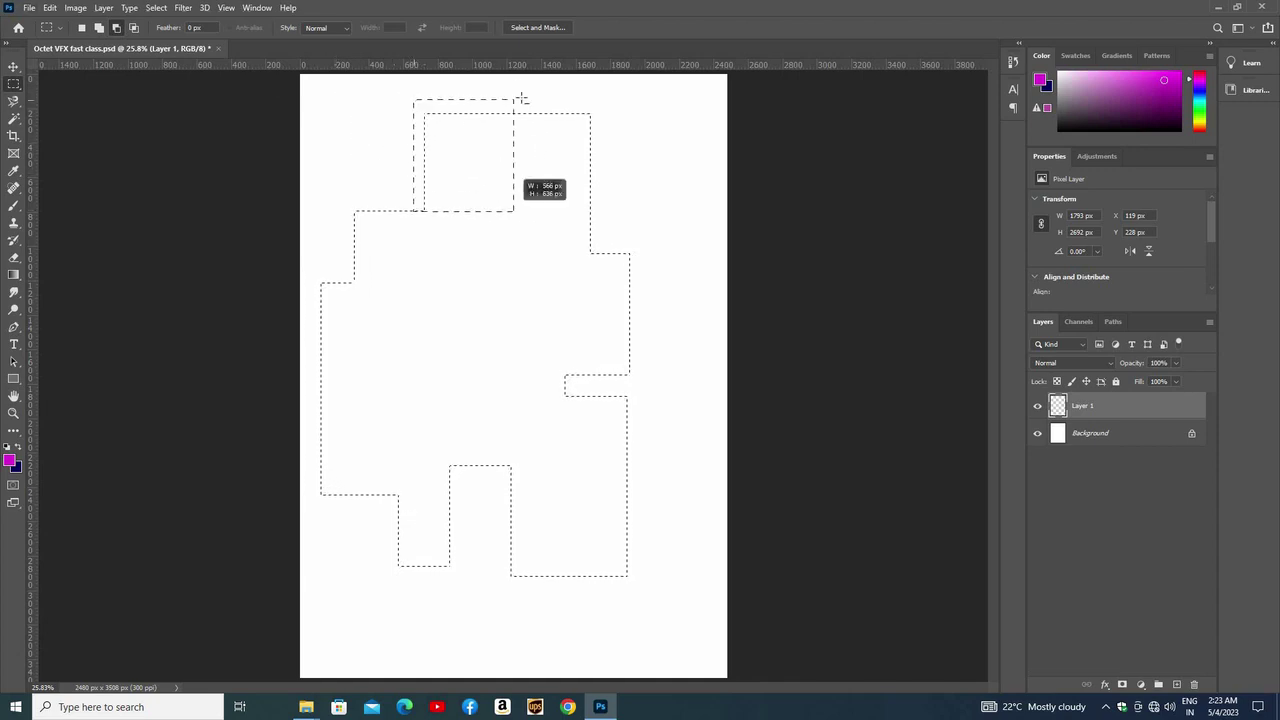
pyautogui.moveTo(636, 194); pyautogui.dragTo(531, 100)
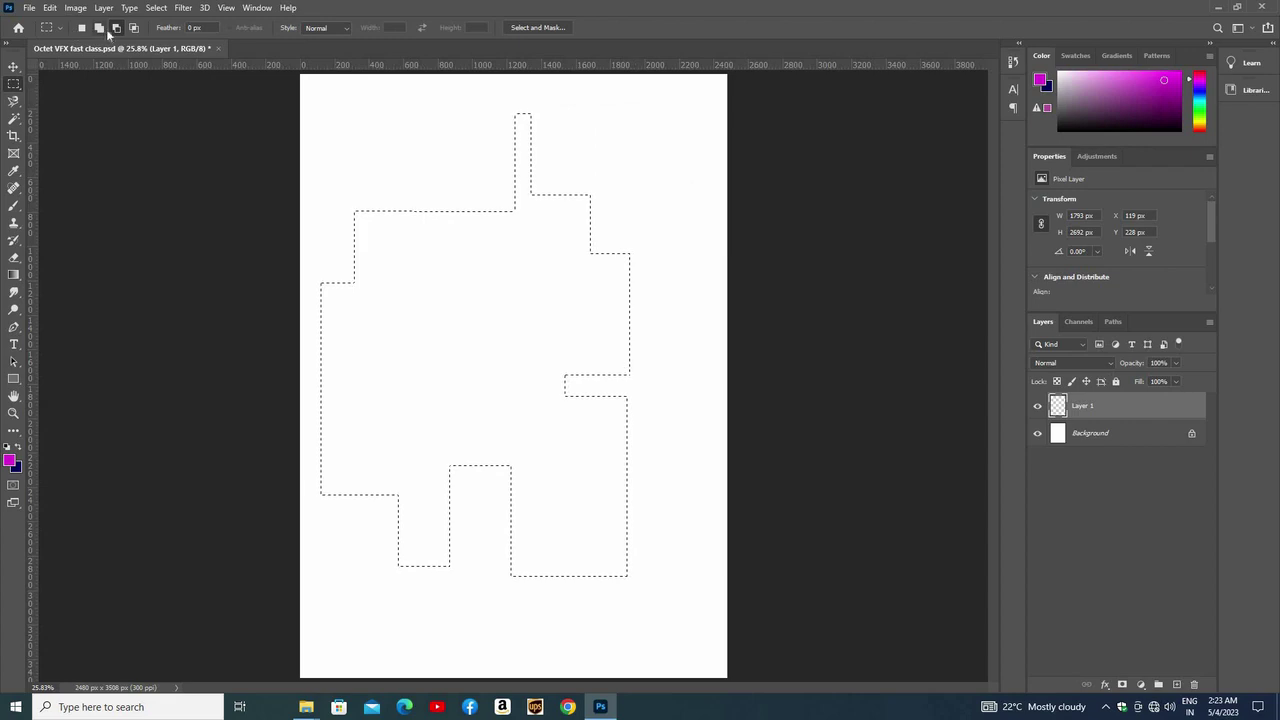
# Try a fresh square selection and undo it, then trim the narrow spike off the top
pyautogui.click(80, 28)
pyautogui.moveTo(549, 176); pyautogui.dragTo(471, 99)
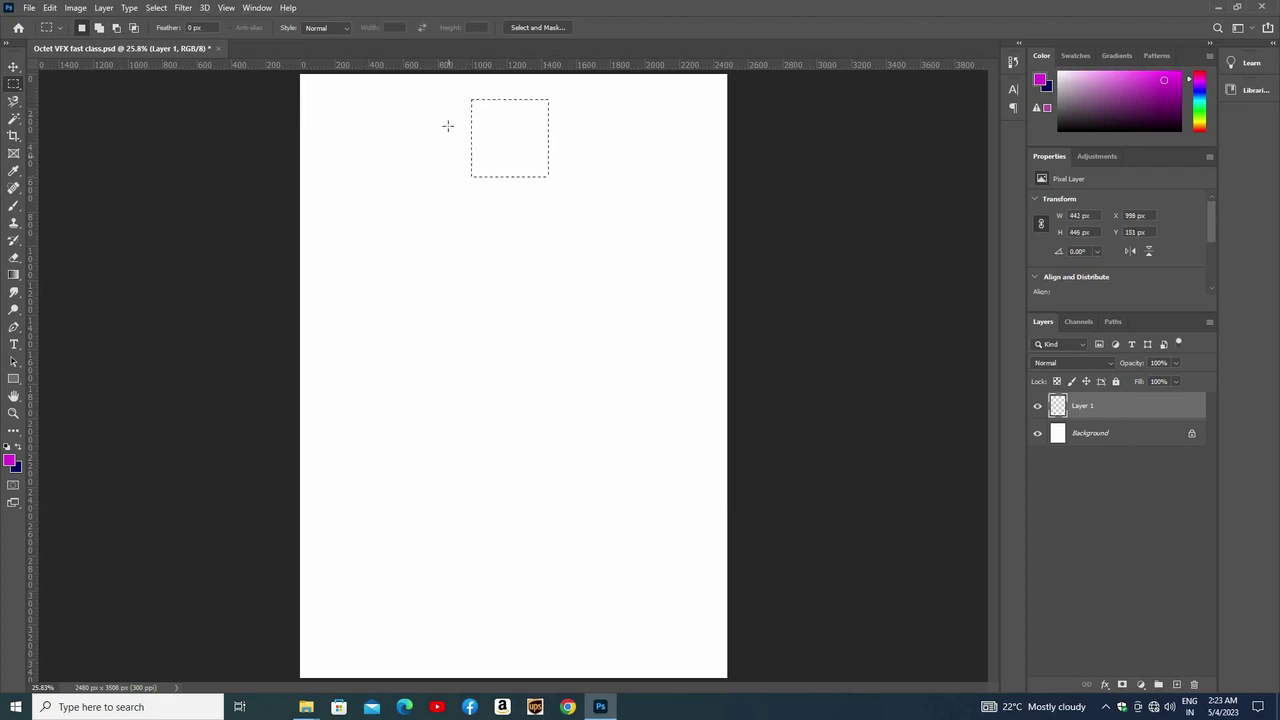
pyautogui.hotkey('ctrl', 'z')
pyautogui.hotkey('ctrl', 'z')
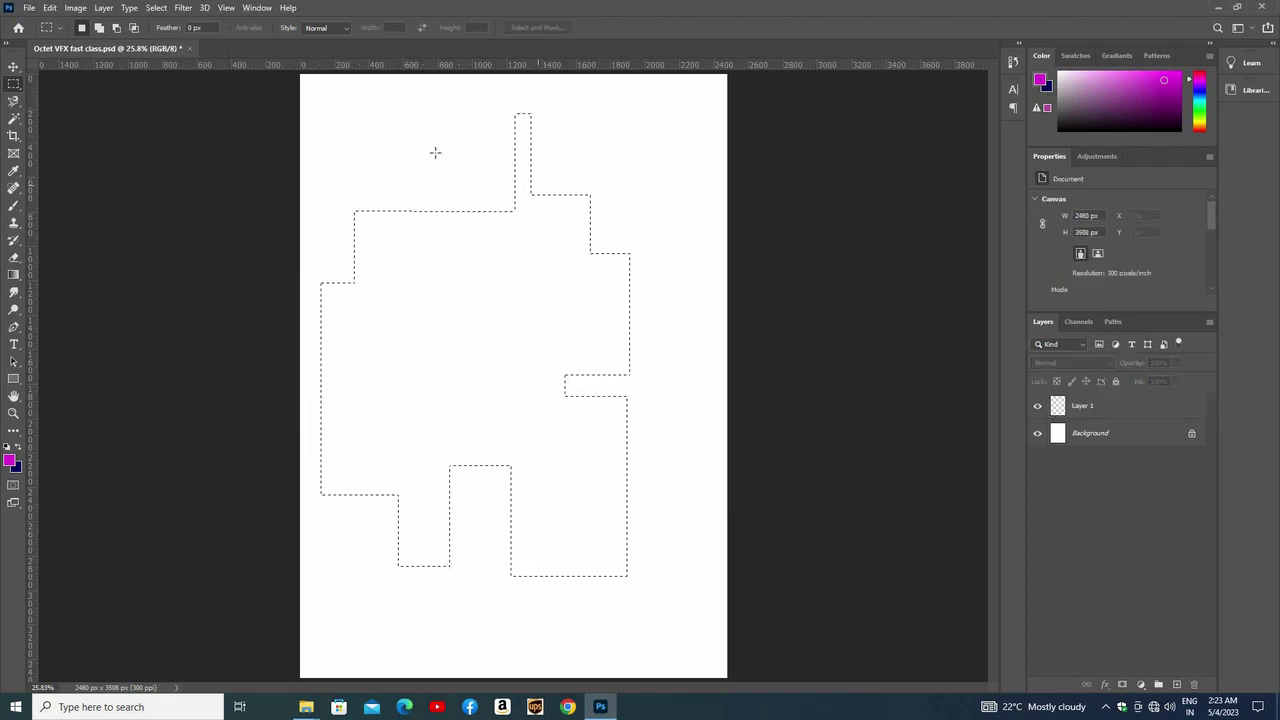
pyautogui.moveTo(444, 104); pyautogui.dragTo(540, 186)
pyautogui.moveTo(474, 117); pyautogui.dragTo(561, 209)
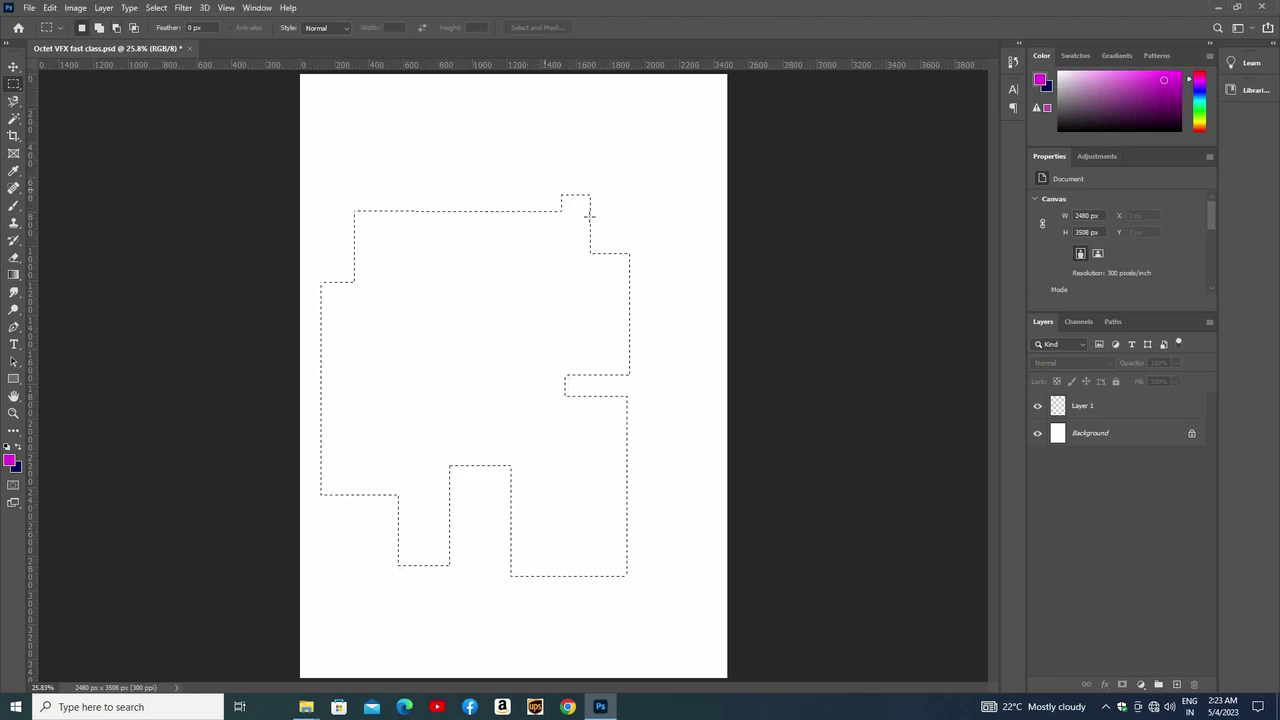
pyautogui.moveTo(555, 137)
pyautogui.mouseDown()
pyautogui.moveTo(517, 172)
pyautogui.moveTo(511, 241)
pyautogui.moveTo(479, 172)
pyautogui.mouseUp()
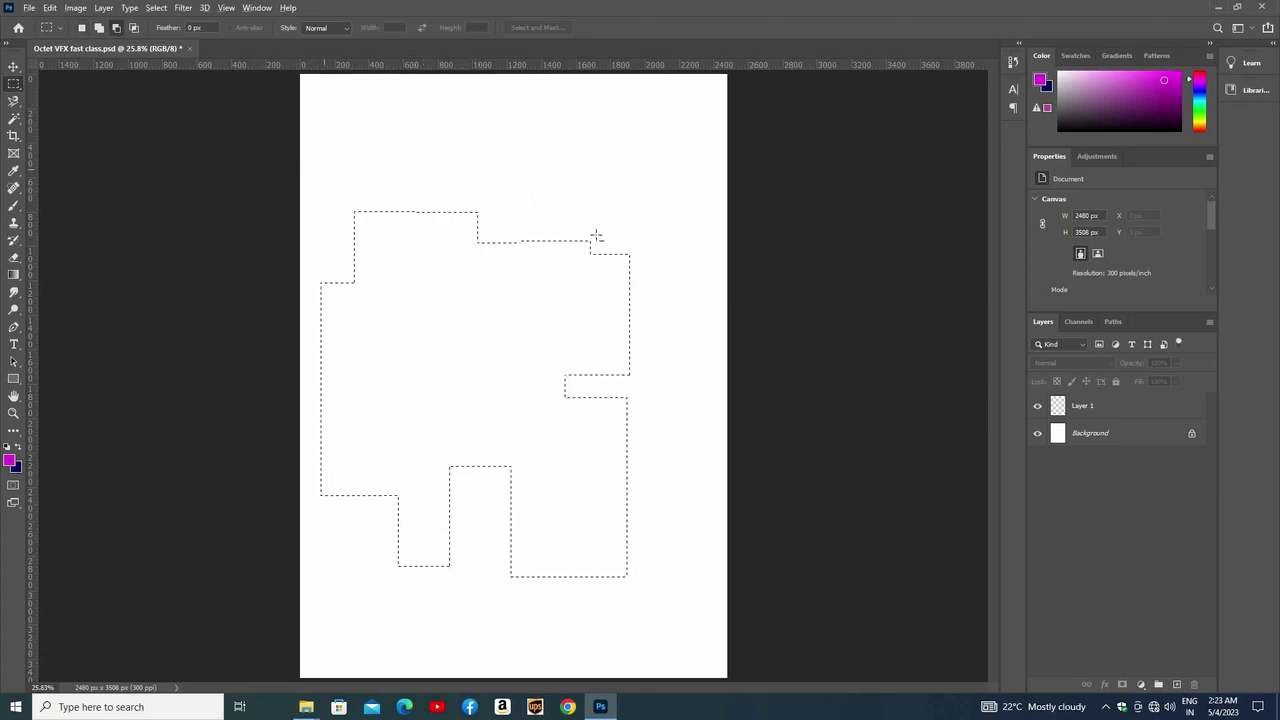
pyautogui.moveTo(563, 231)
pyautogui.mouseDown()
pyautogui.moveTo(348, 182)
pyautogui.moveTo(486, 309)
pyautogui.mouseUp()
# Add wide blocks in Add mode, extending the selection's top upward
pyautogui.click(86, 29)
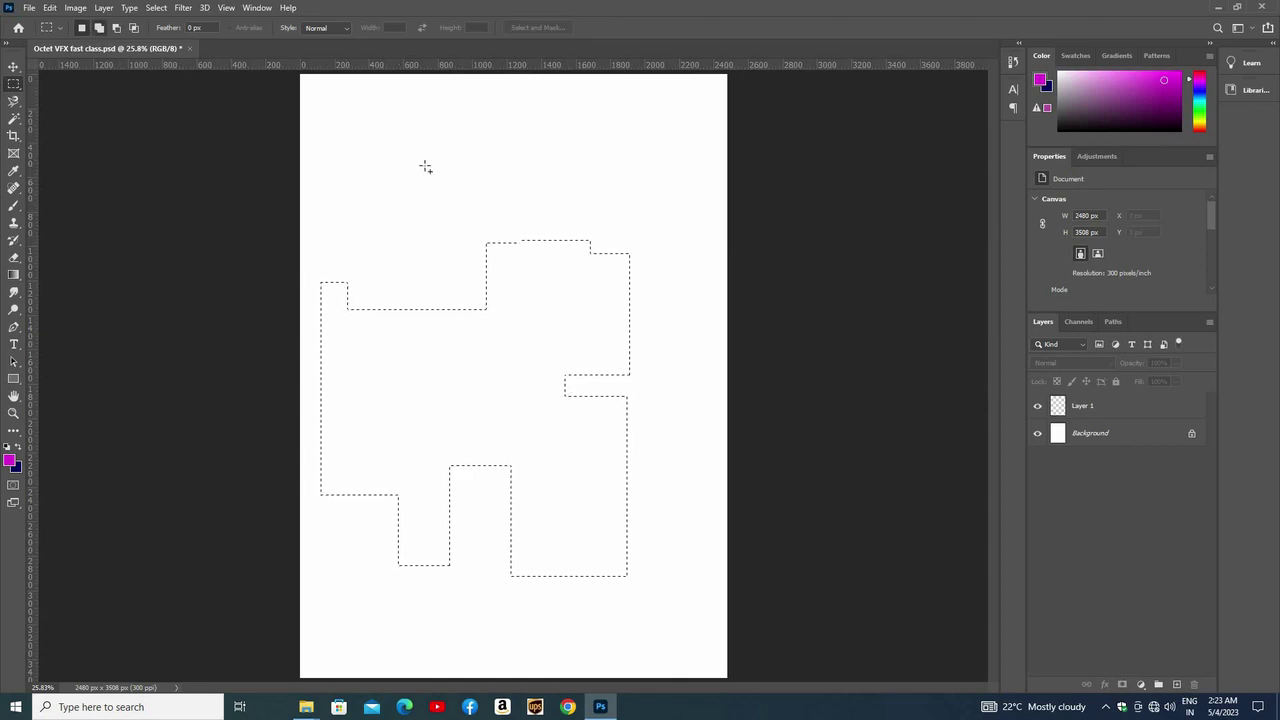
pyautogui.moveTo(424, 163); pyautogui.dragTo(523, 309)
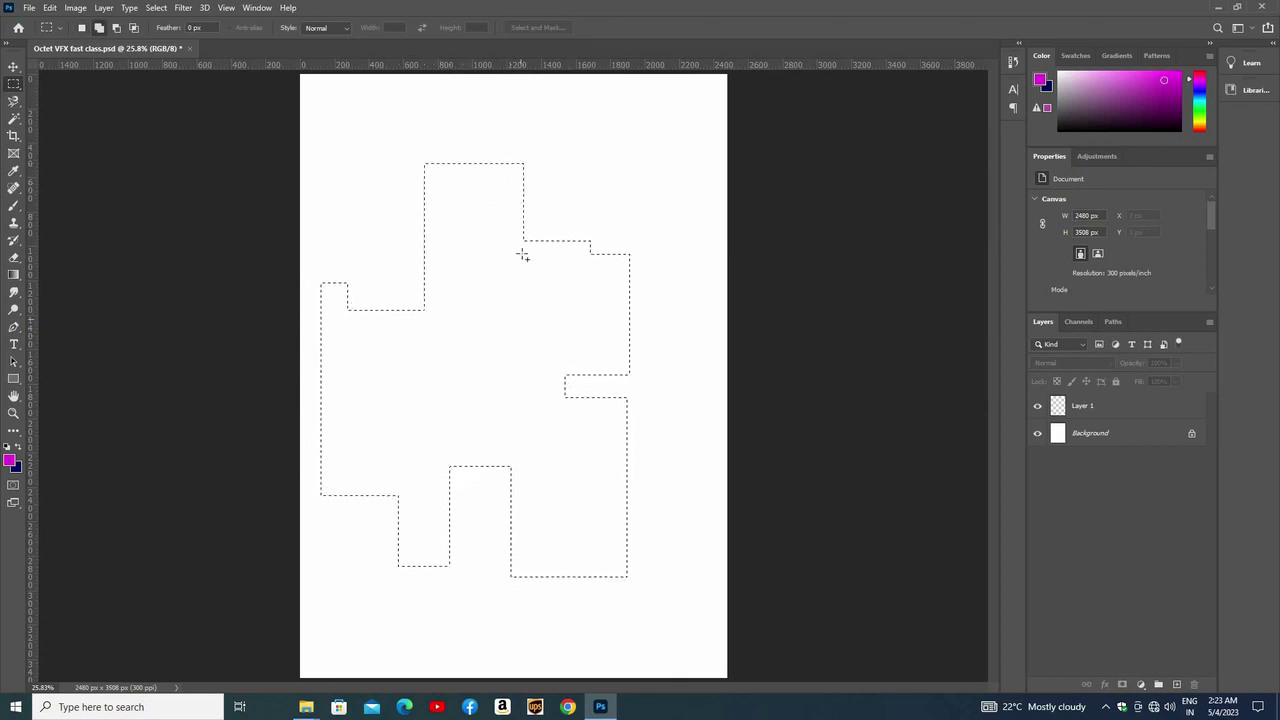
pyautogui.moveTo(404, 114); pyautogui.dragTo(538, 266)
pyautogui.moveTo(538, 151); pyautogui.dragTo(620, 253)
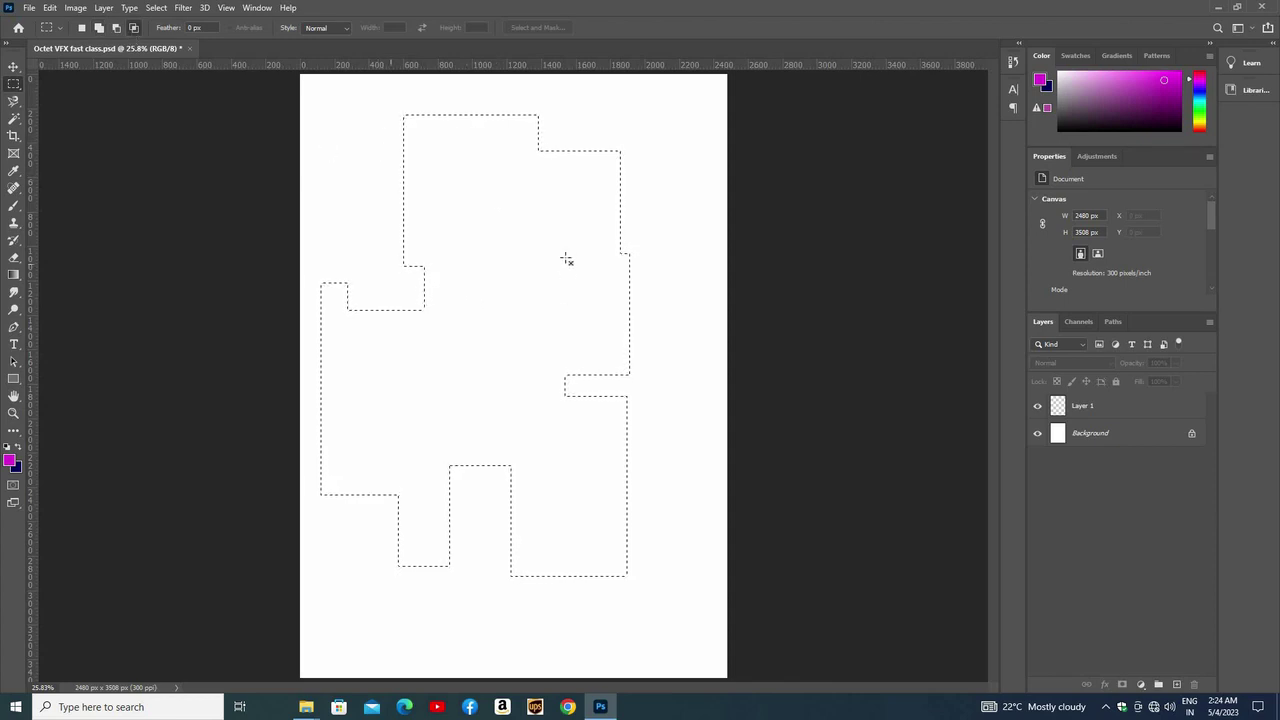
# Replace the figure with a mid-page rectangle and intersect it with a larger marquee
pyautogui.moveTo(566, 257); pyautogui.dragTo(546, 276)
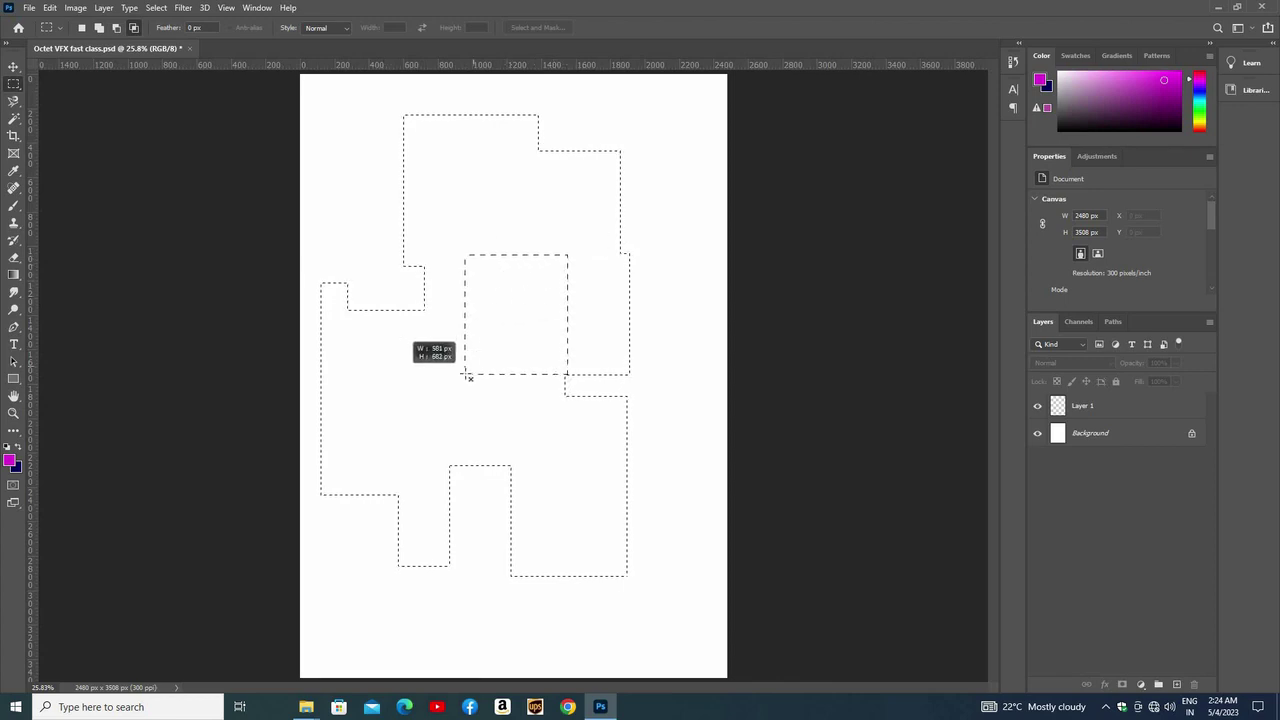
pyautogui.moveTo(466, 375); pyautogui.dragTo(466, 375)
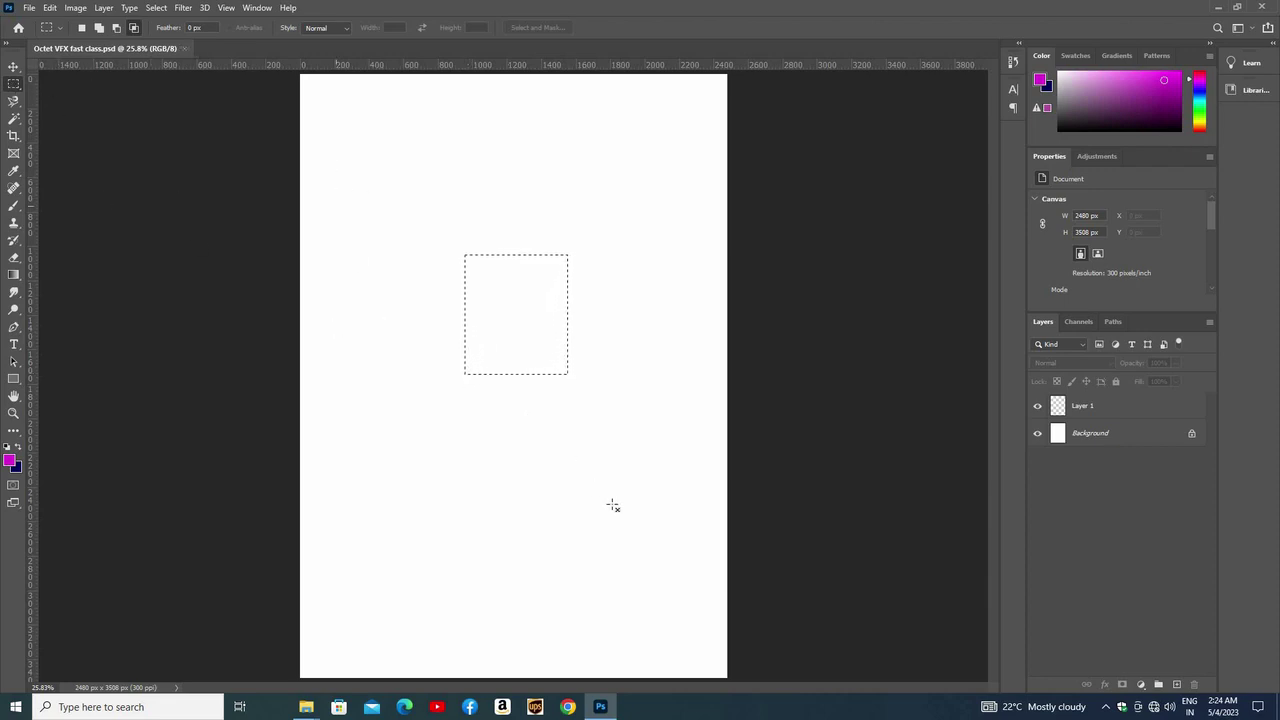
pyautogui.moveTo(323, 157); pyautogui.dragTo(614, 506)
# Fill the selection on Layer 1 with magenta and move the block to the top-left
pyautogui.click(1155, 415)
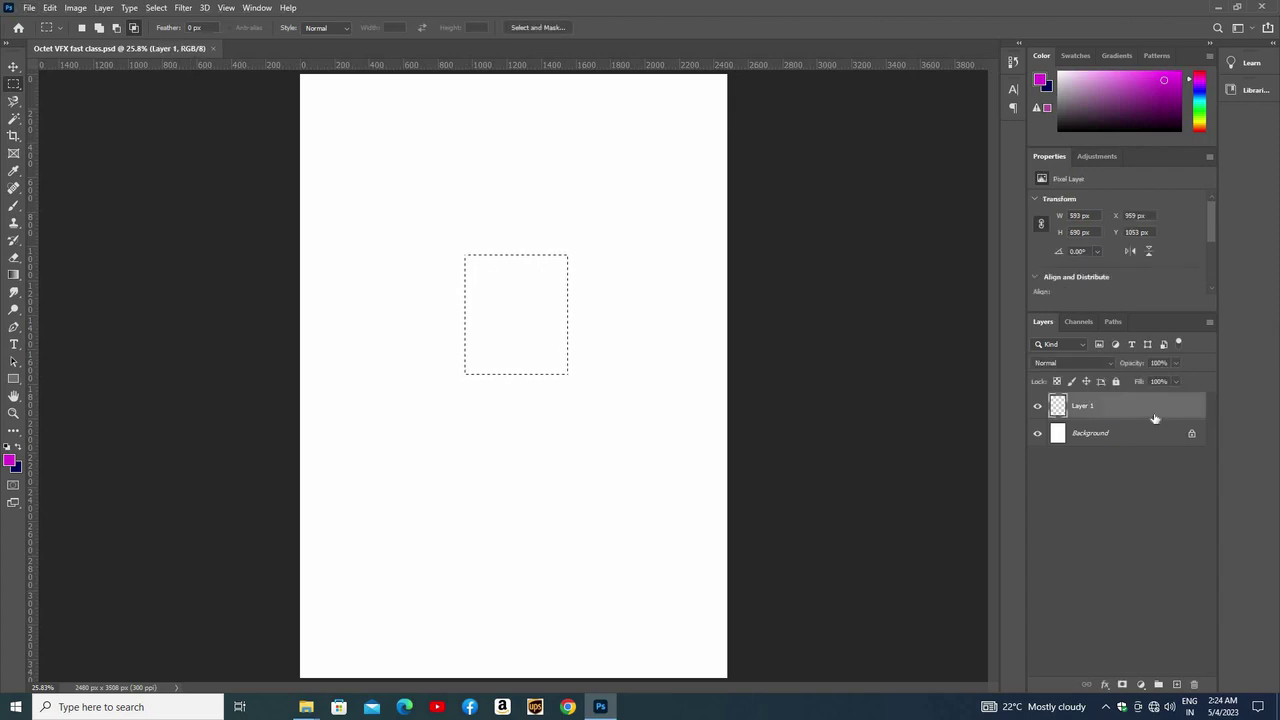
pyautogui.hotkey('alt', 'BackSpace')
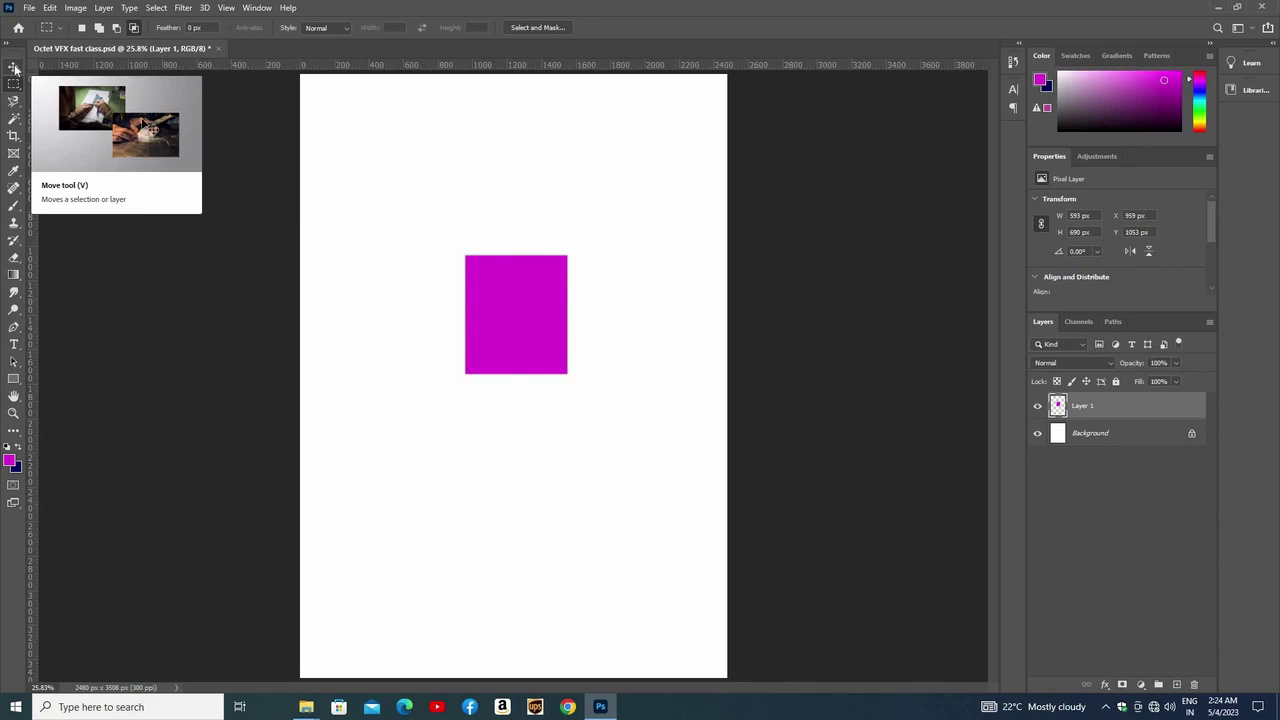
pyautogui.click(14, 68)
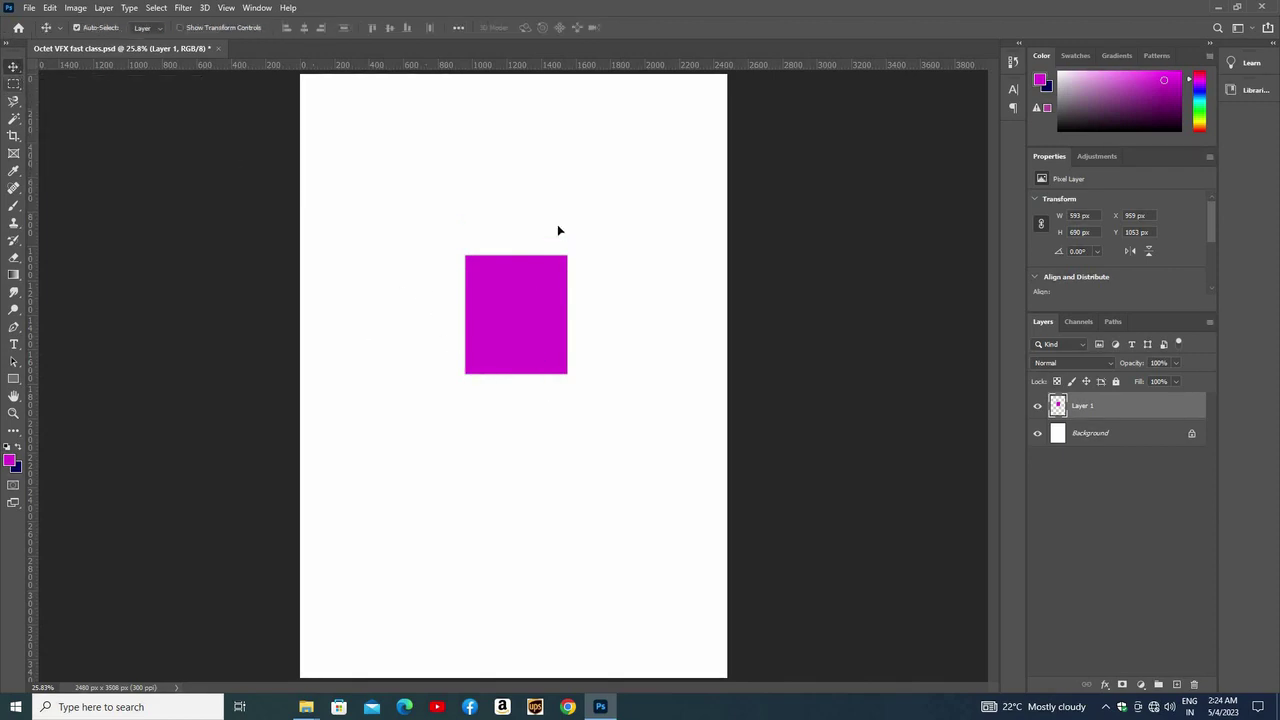
pyautogui.moveTo(554, 225); pyautogui.dragTo(490, 200)
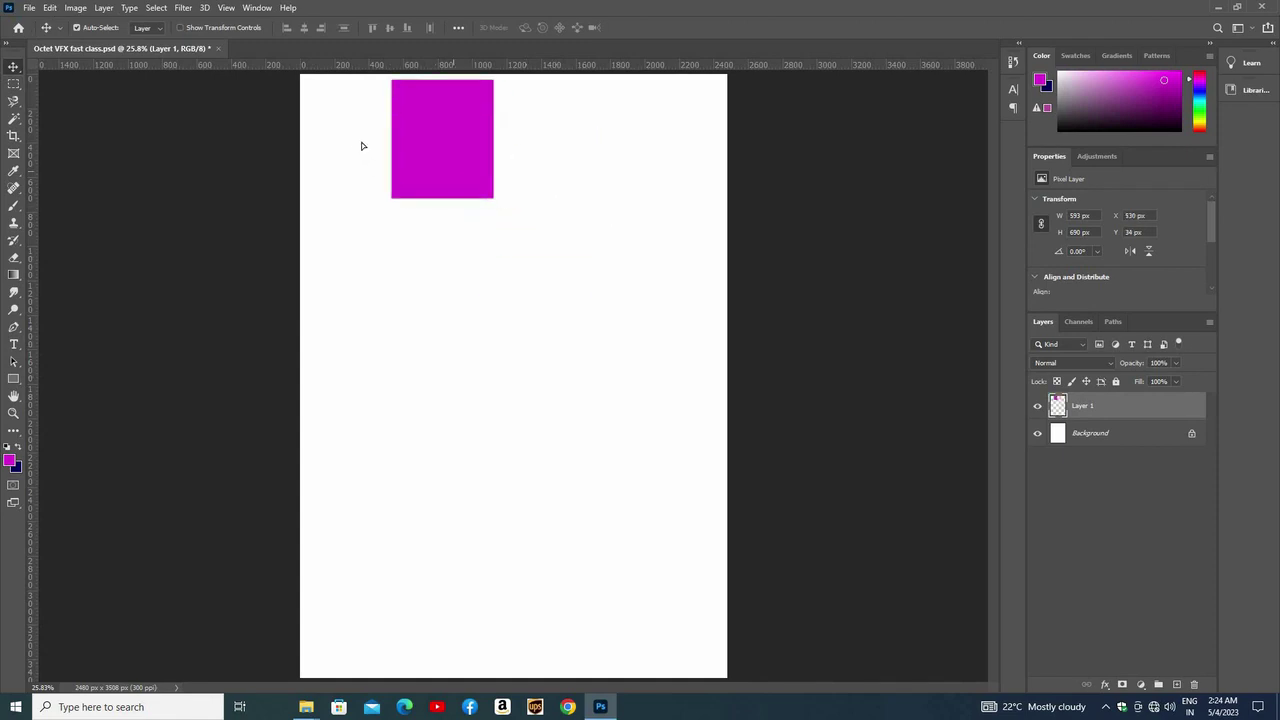
# Move the magenta block toward the top-right and back to centre, then delete it and deselect
pyautogui.moveTo(626, 180)
pyautogui.mouseDown()
pyautogui.moveTo(720, 303)
pyautogui.moveTo(729, 408)
pyautogui.moveTo(709, 520)
pyautogui.moveTo(651, 523)
pyautogui.moveTo(557, 561)
pyautogui.moveTo(480, 560)
pyautogui.moveTo(434, 357)
pyautogui.moveTo(483, 370)
pyautogui.mouseUp()
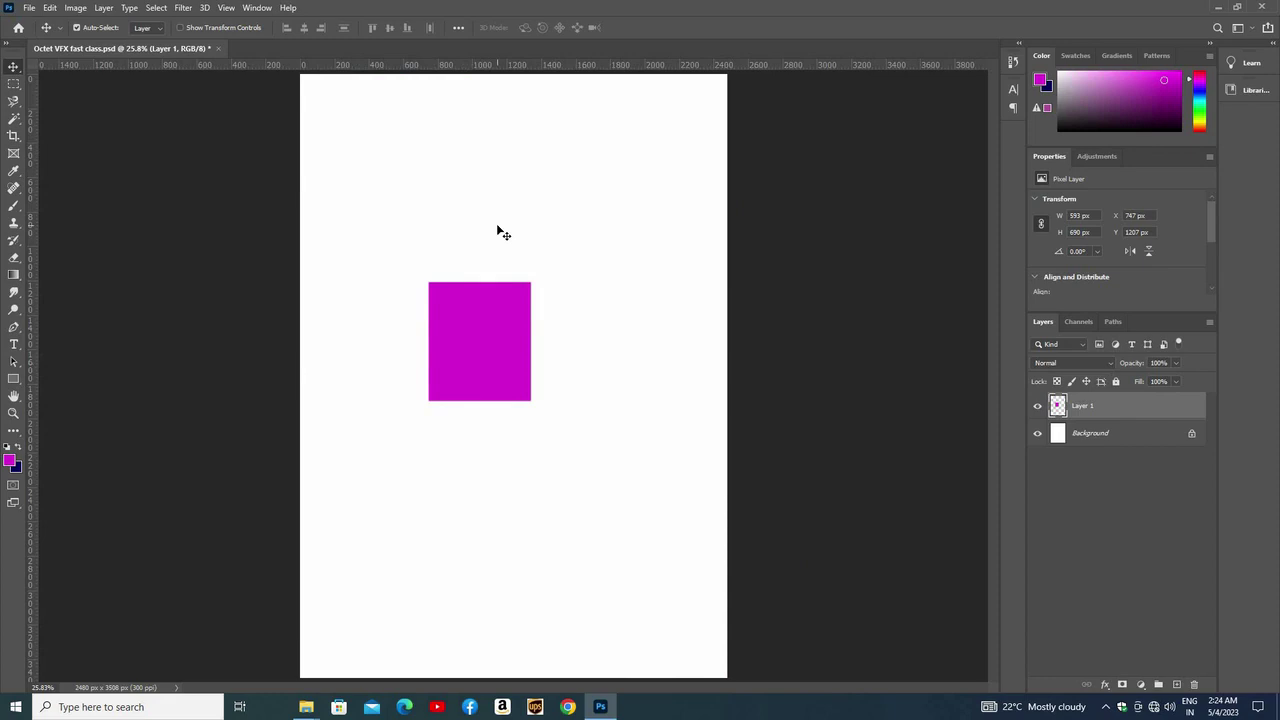
pyautogui.moveTo(500, 232); pyautogui.dragTo(511, 270)
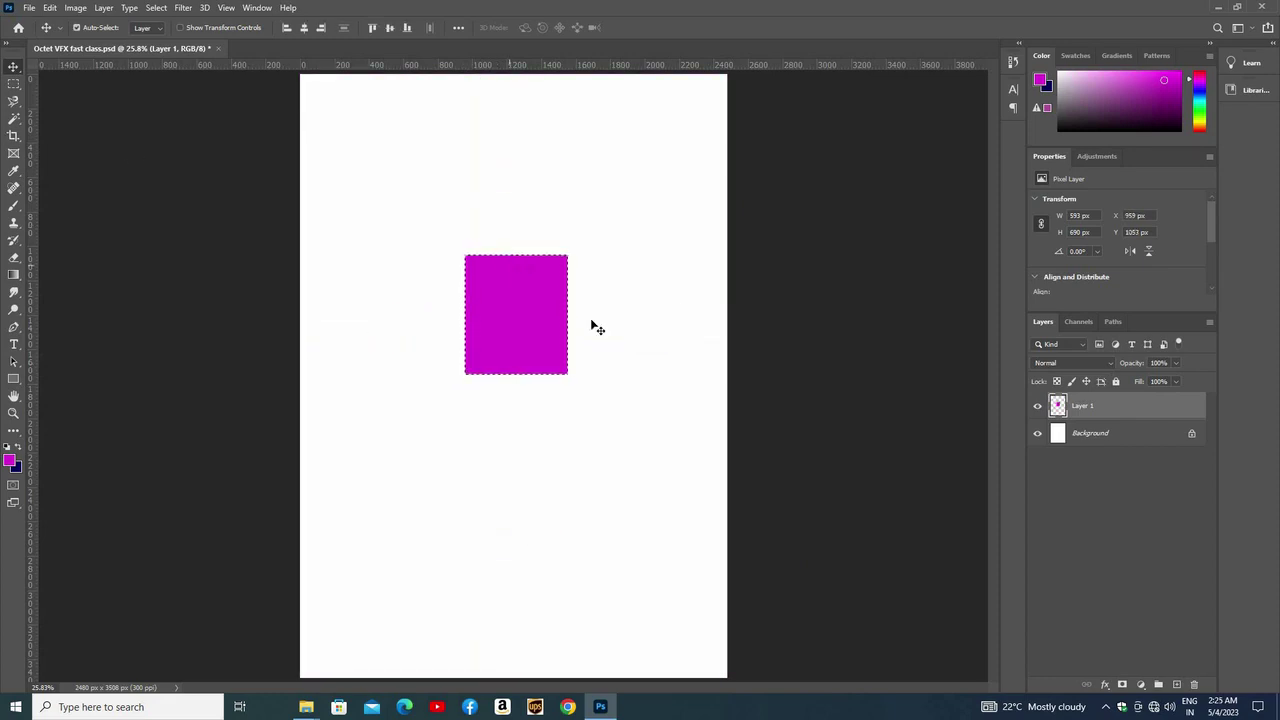
pyautogui.press('Delete')
pyautogui.hotkey('ctrl', 'd')
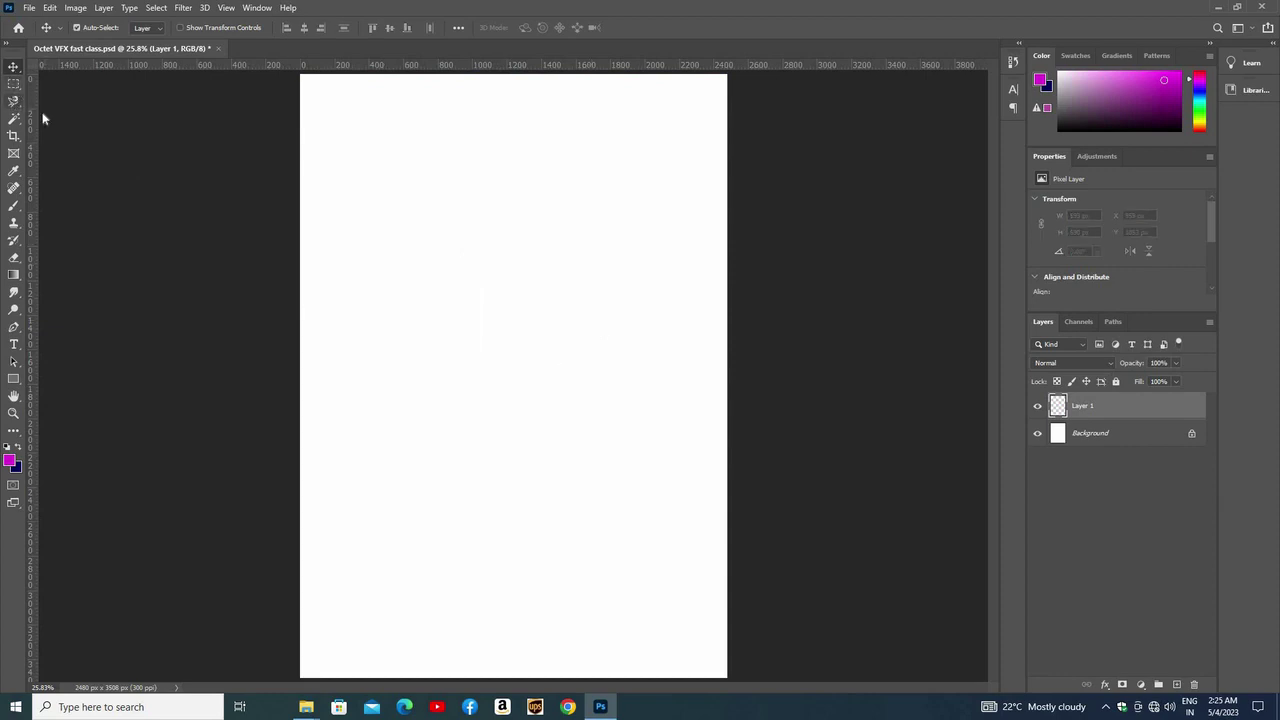
# Trace and discard a Magnetic Lasso selection, then minimize Photoshop to the Desktop
pyautogui.rightClick(13, 83)
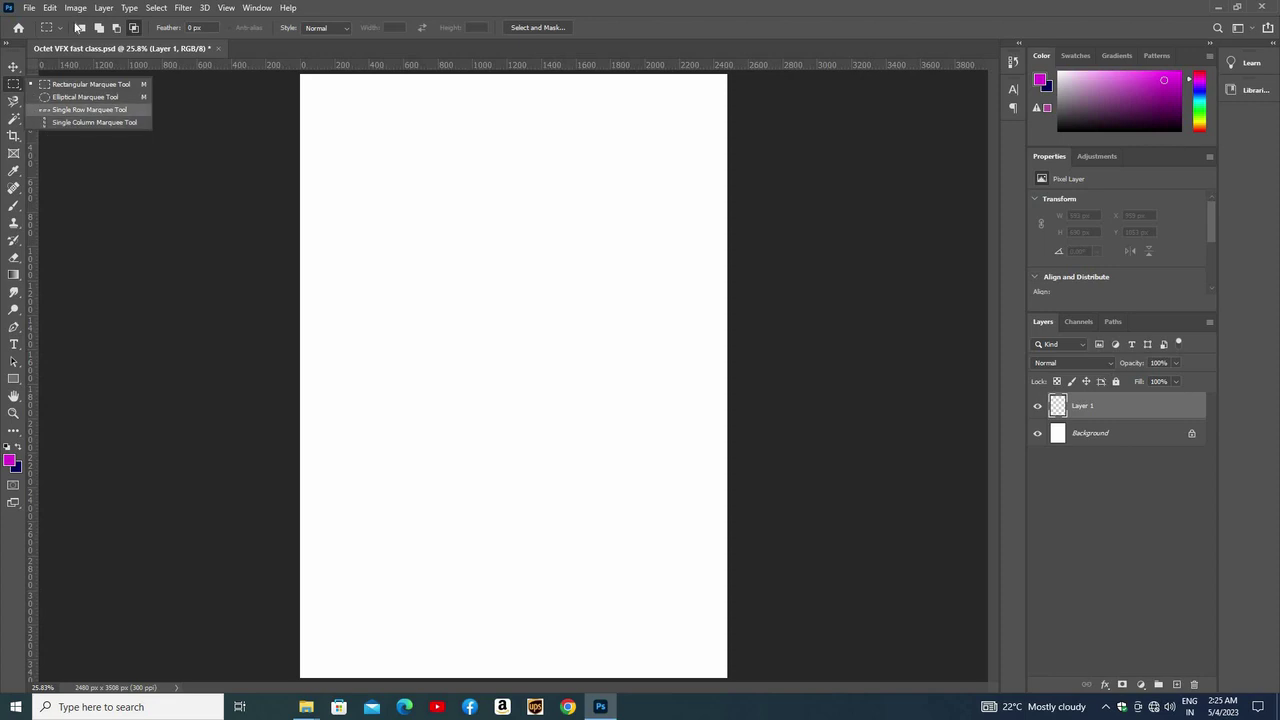
pyautogui.click(16, 104)
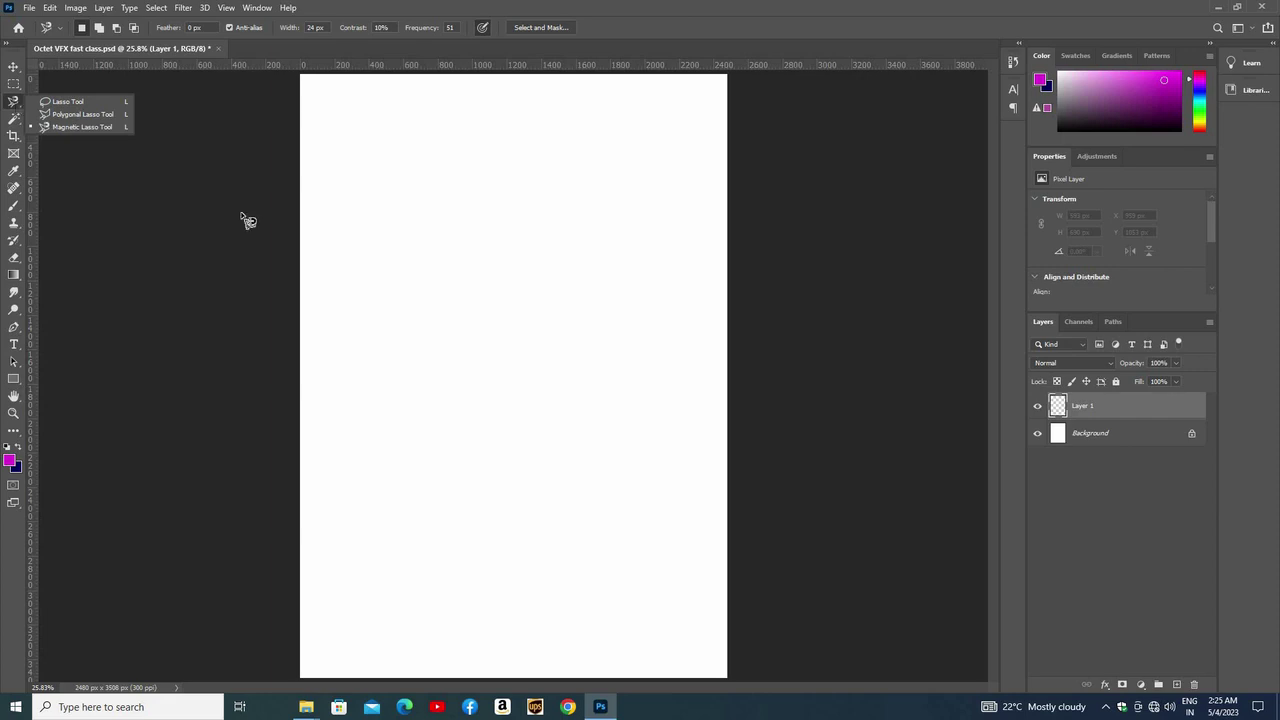
pyautogui.click(563, 193)
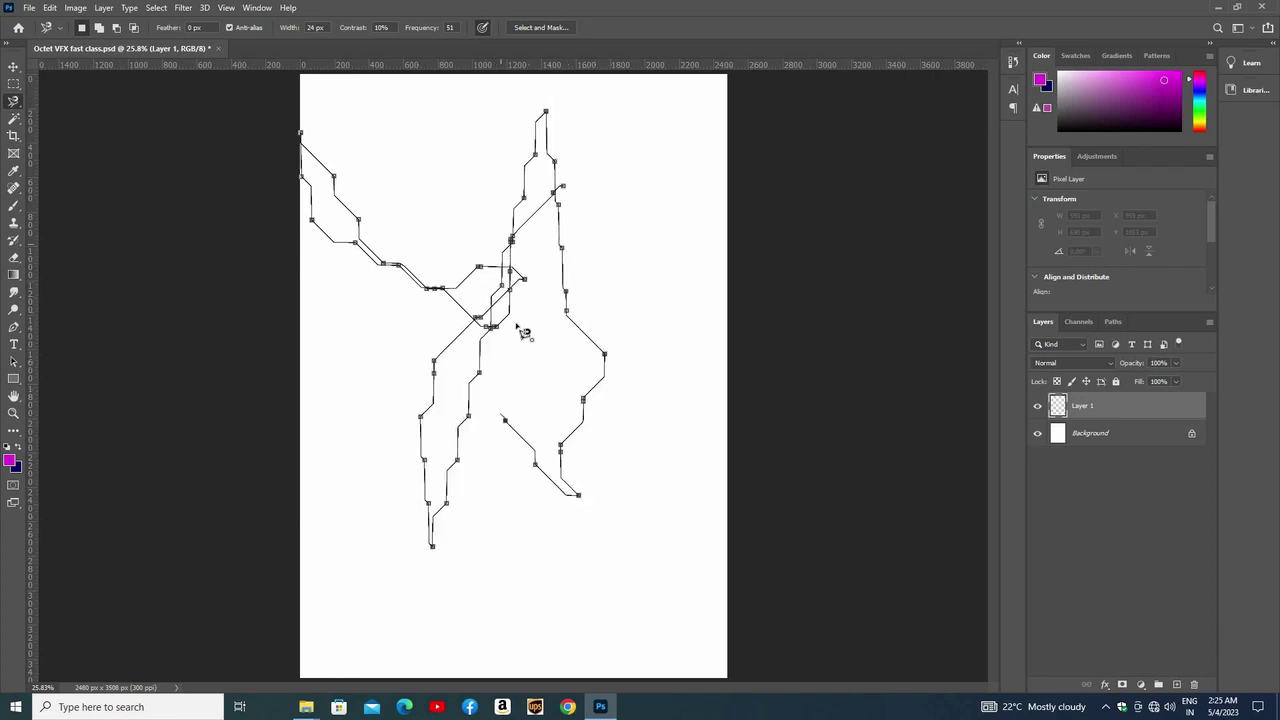
pyautogui.press('Return')
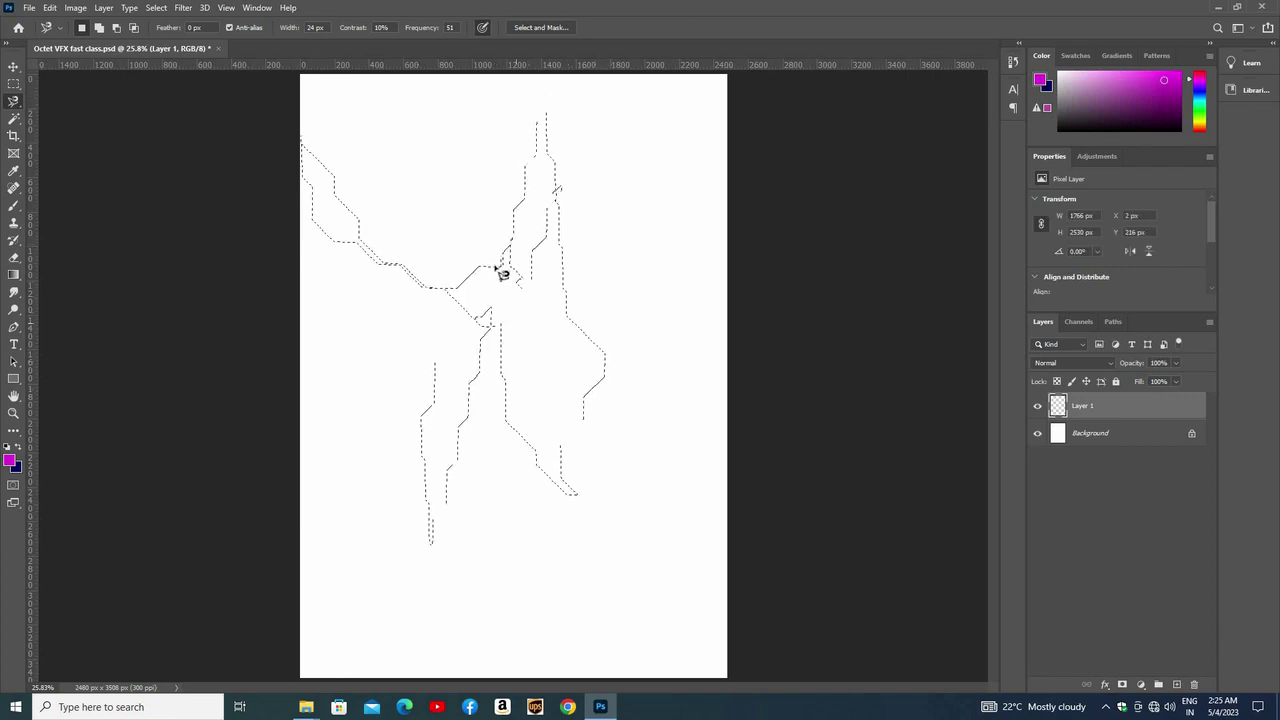
pyautogui.hotkey('ctrl', 'd')
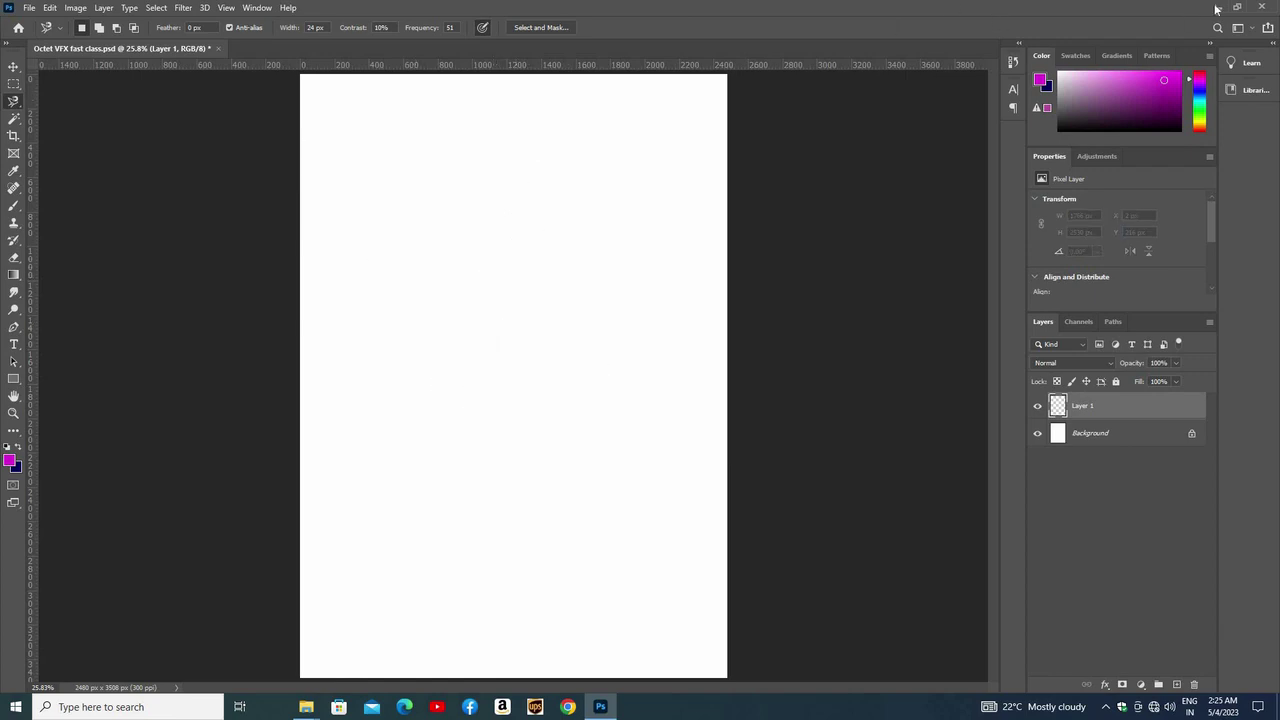
pyautogui.click(1217, 9)
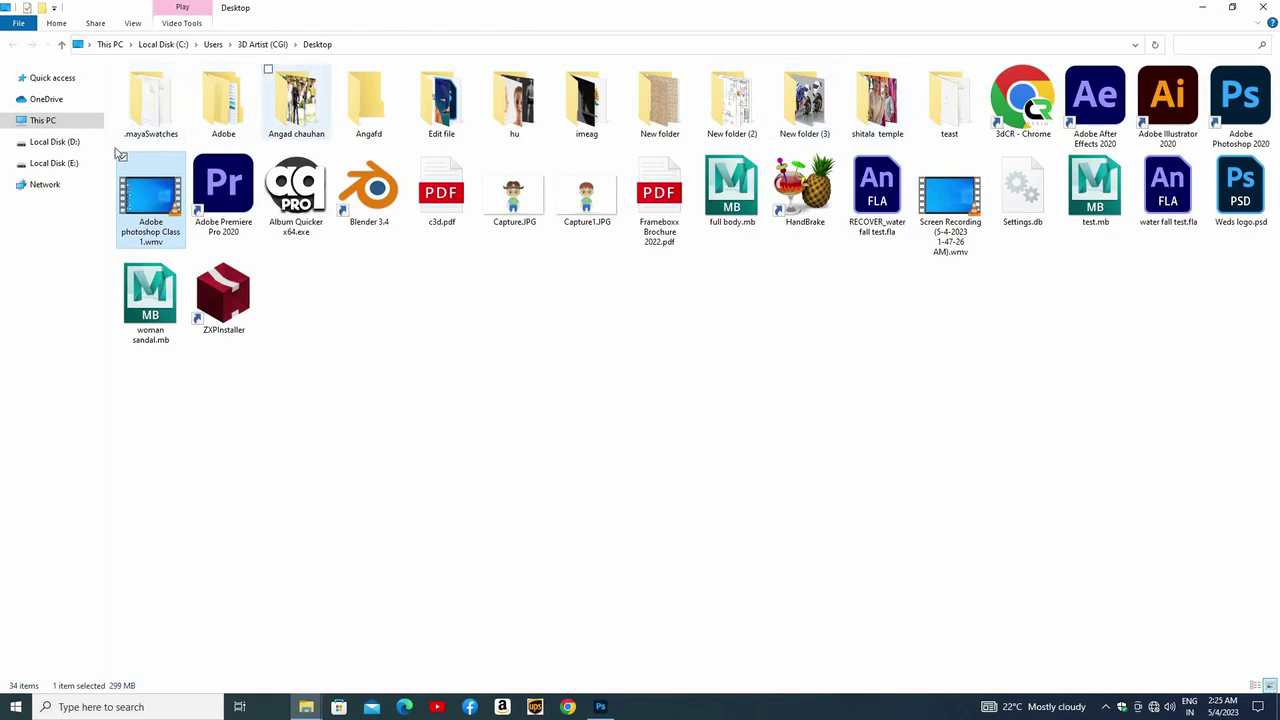
# Open the Desktop photo folder, select DSC_1456.jpg, and return to Photoshop
pyautogui.hotkey('ctrl', 'shift', '6')
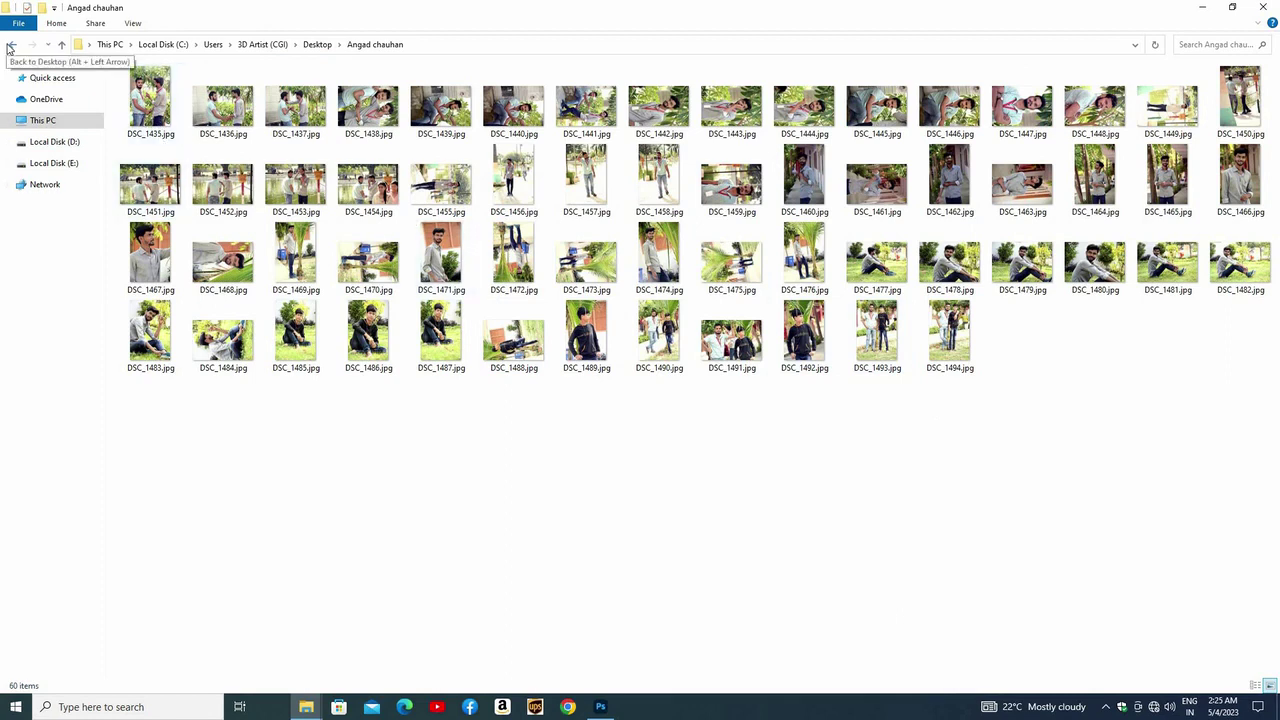
pyautogui.click(513, 178)
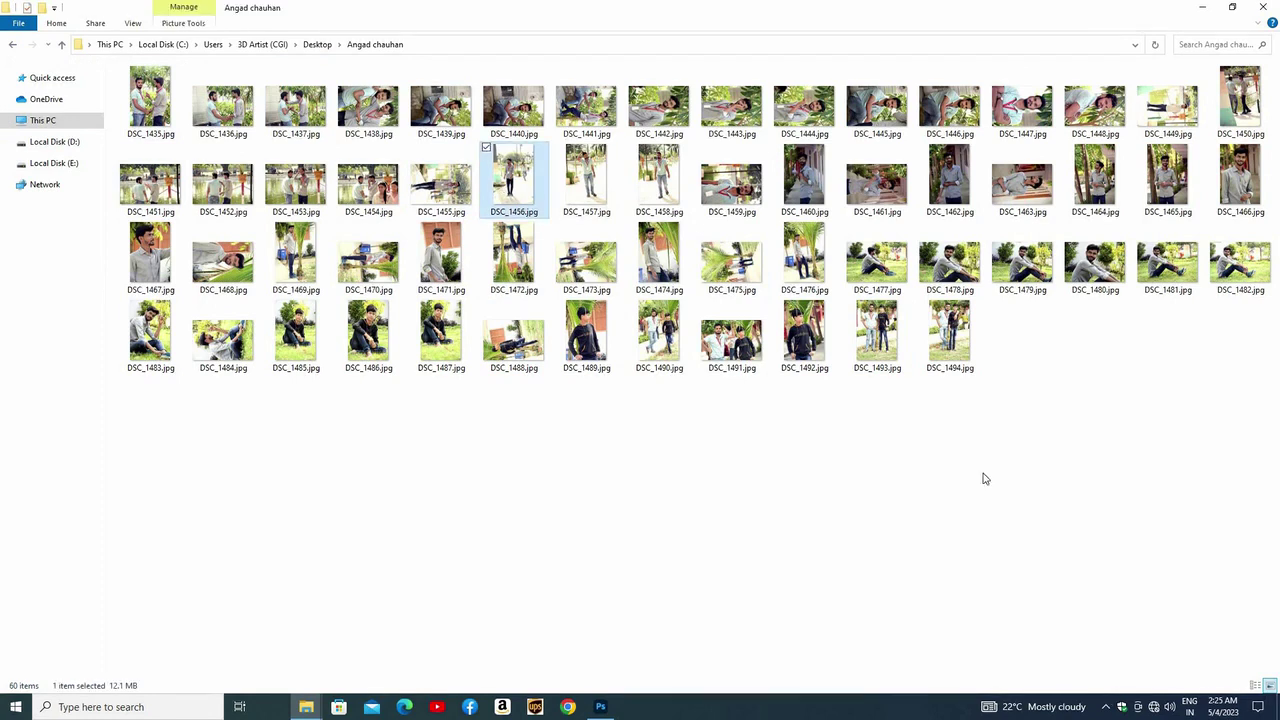
pyautogui.click(601, 708)
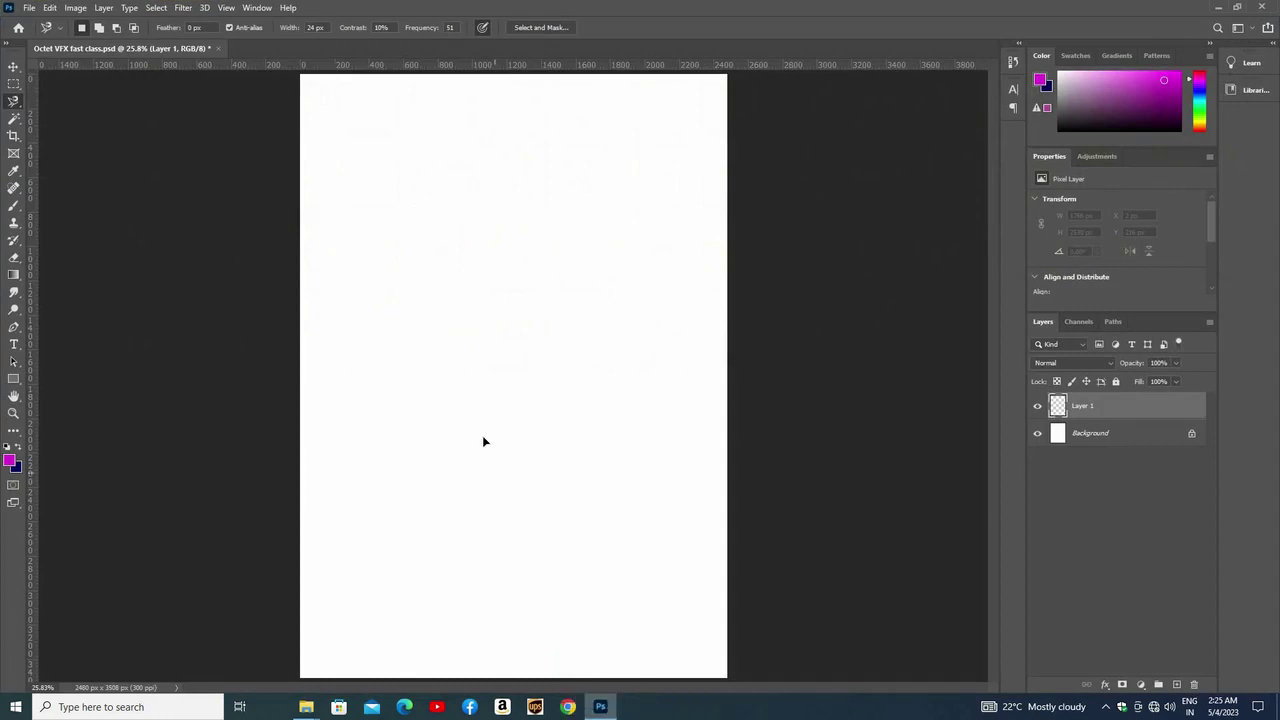
# Place DSC_1456.jpg on the page and scale it about 80% so it covers the page
pyautogui.moveTo(482, 441); pyautogui.dragTo(482, 441)
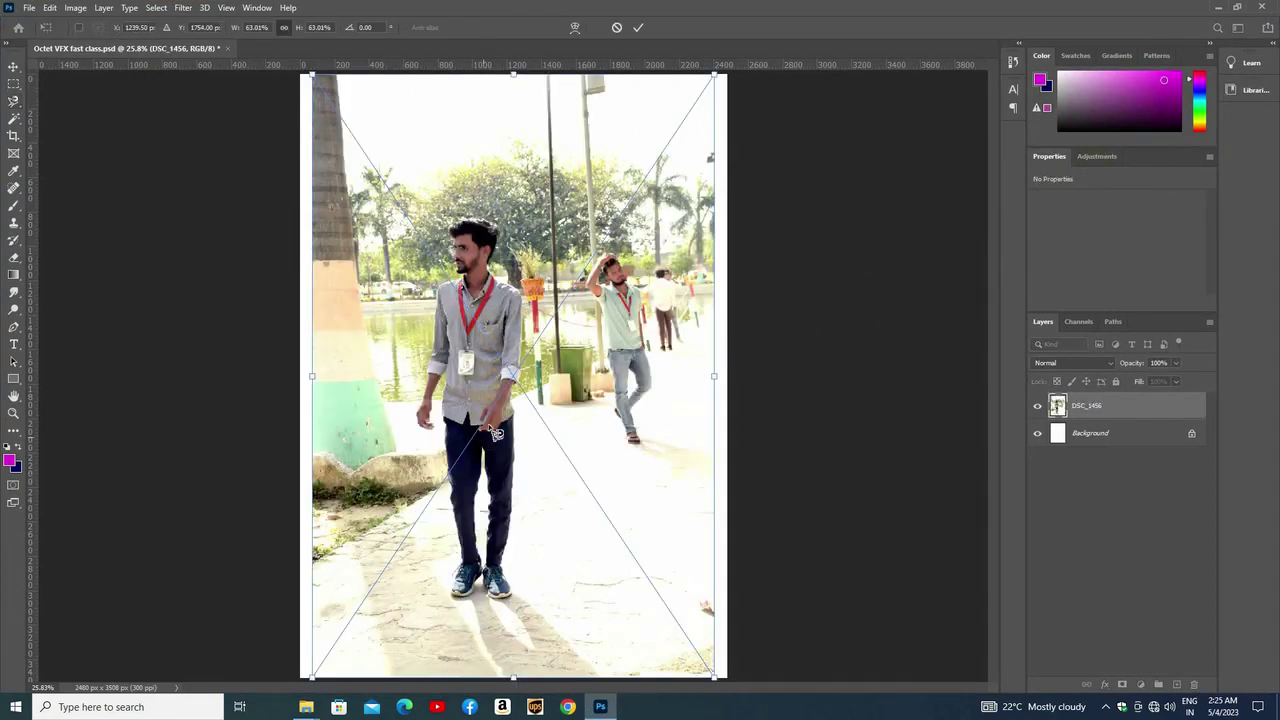
pyautogui.press('Return')
pyautogui.hotkey('ctrl', 't')
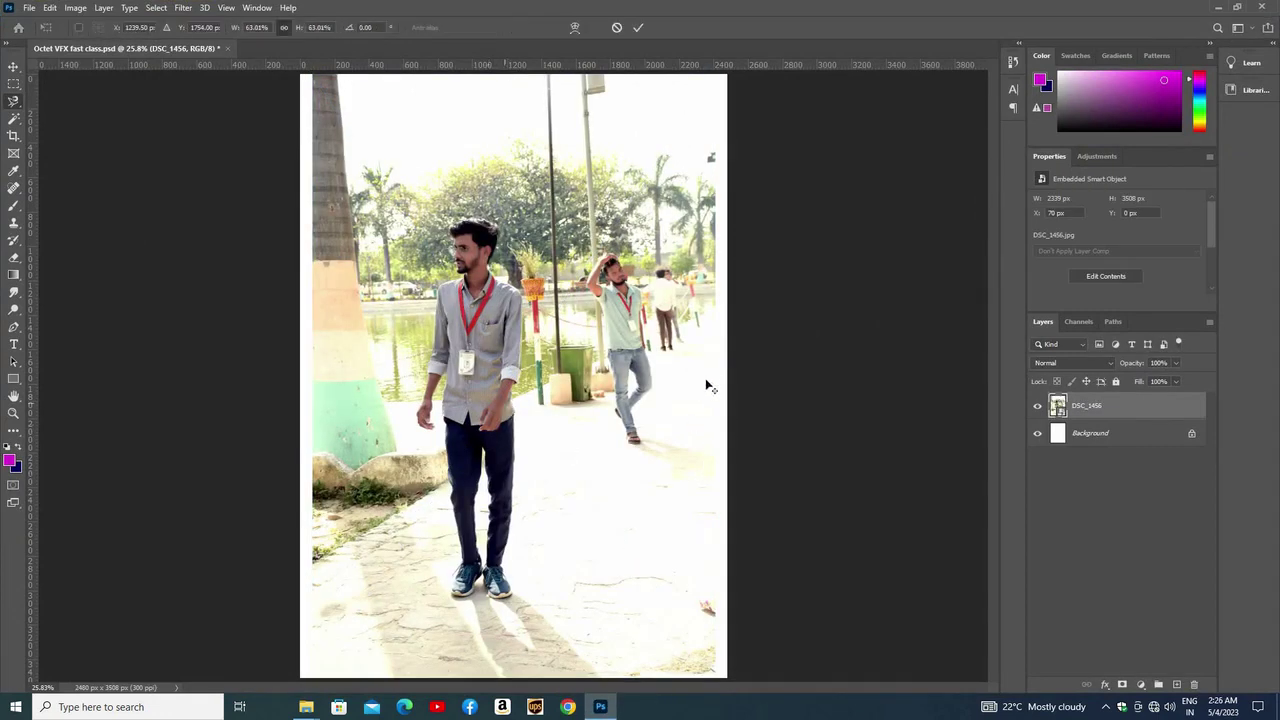
pyautogui.moveTo(714, 376); pyautogui.dragTo(768, 376)
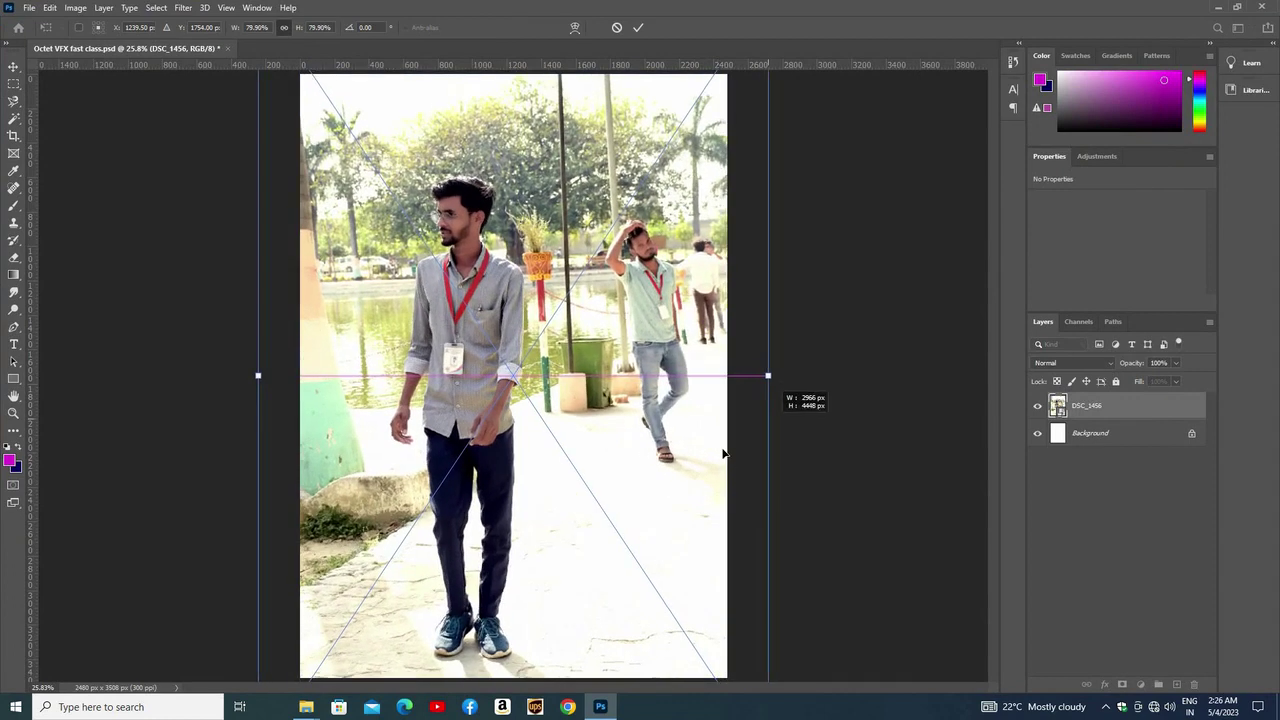
pyautogui.press('Return')
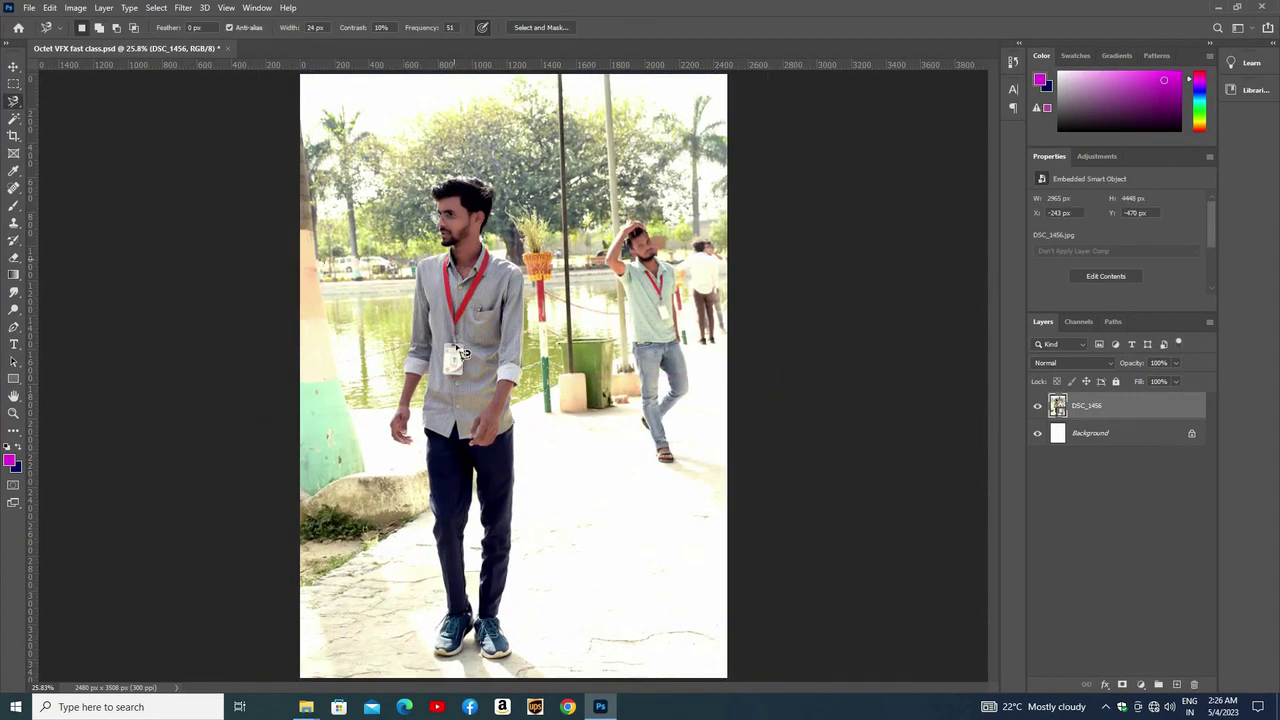
pyautogui.hotkey('alt', 'shift')
# Shift the photo downward and zoom out to show both men and the background
pyautogui.scroll(2, 470, 258)
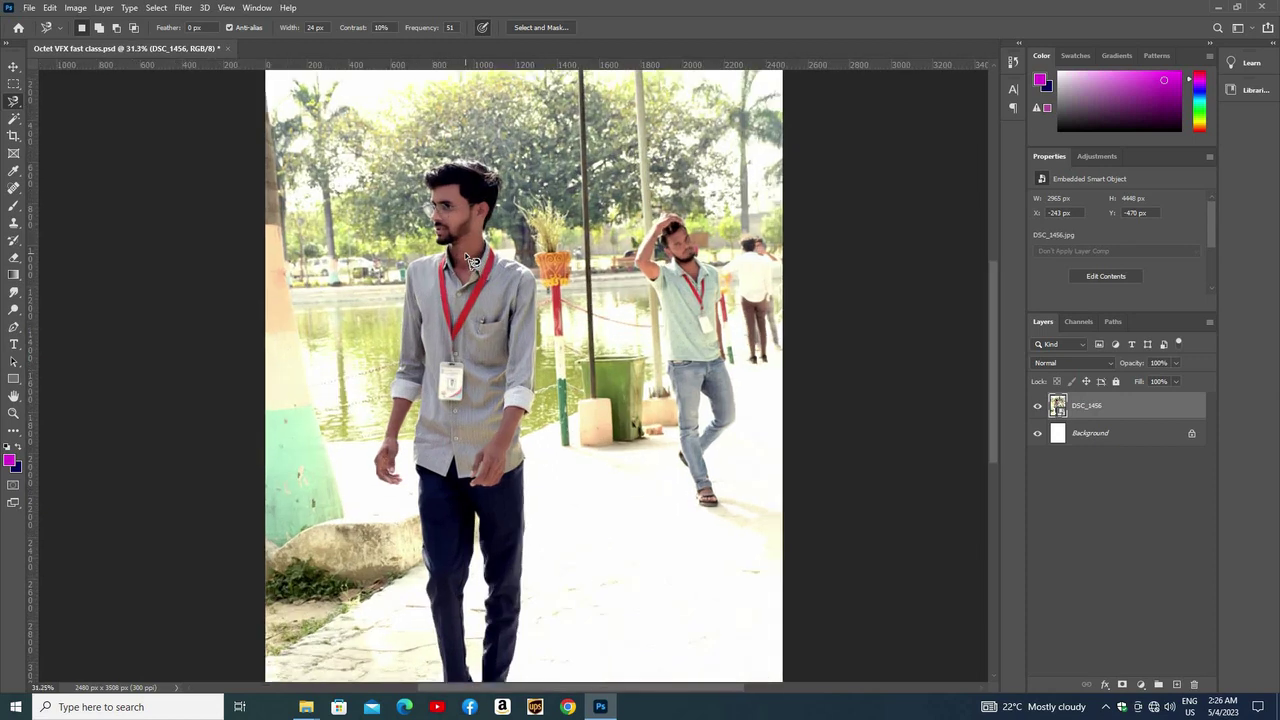
pyautogui.scroll(-1, 470, 258)
pyautogui.scroll(2, 470, 258)
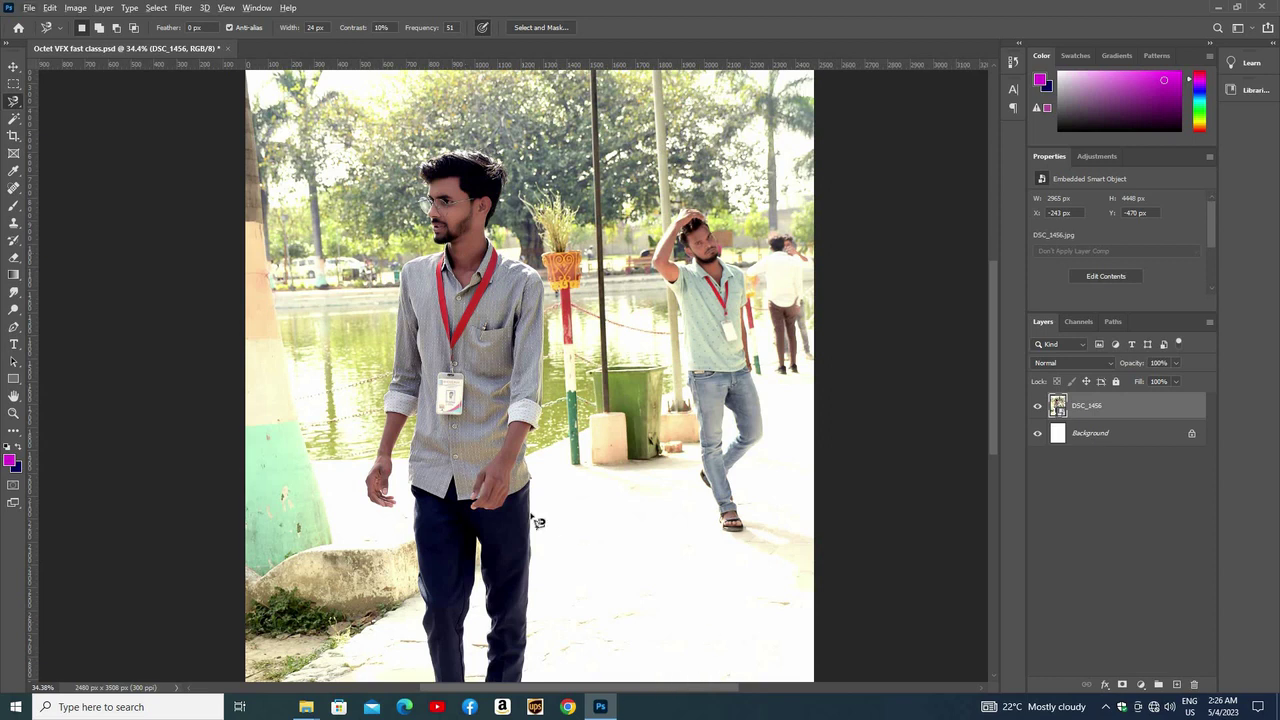
pyautogui.scroll(1, 537, 521)
pyautogui.scroll(-1, 537, 521)
pyautogui.scroll(1, 505, 497)
pyautogui.scroll(1, 505, 497)
pyautogui.scroll(-1, 505, 497)
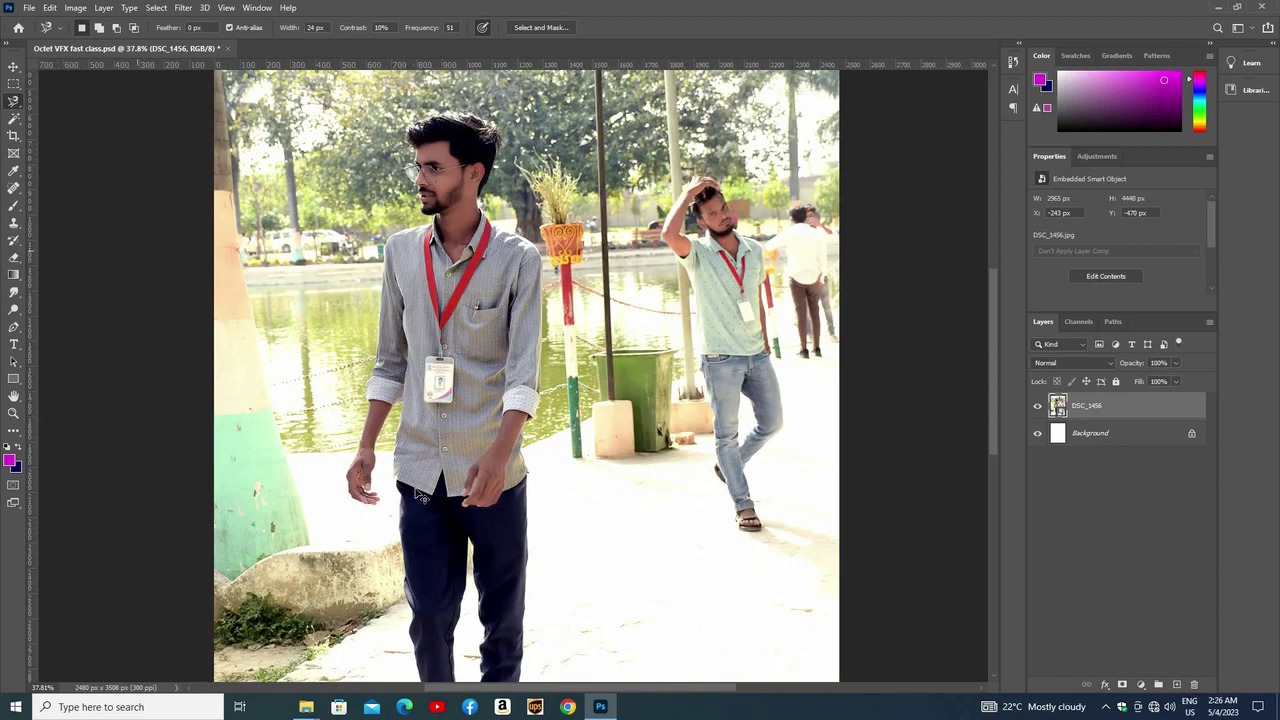
pyautogui.press('v')
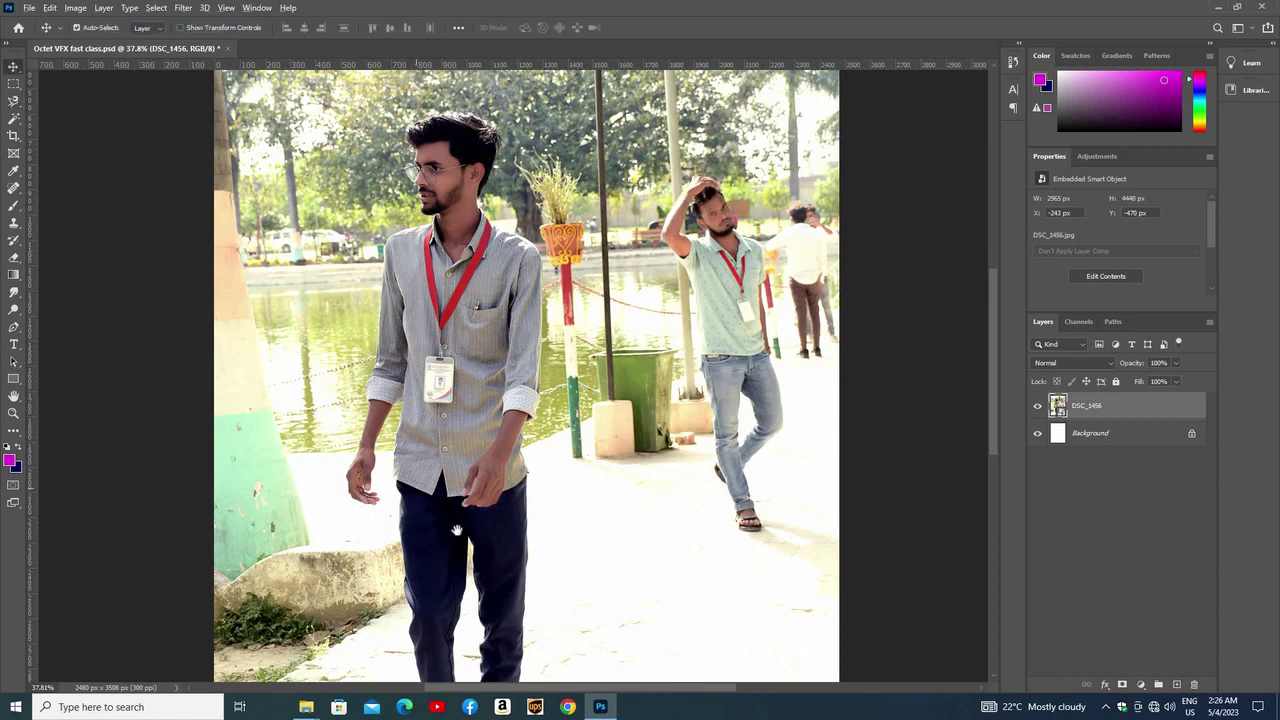
pyautogui.moveTo(456, 529); pyautogui.dragTo(477, 640)
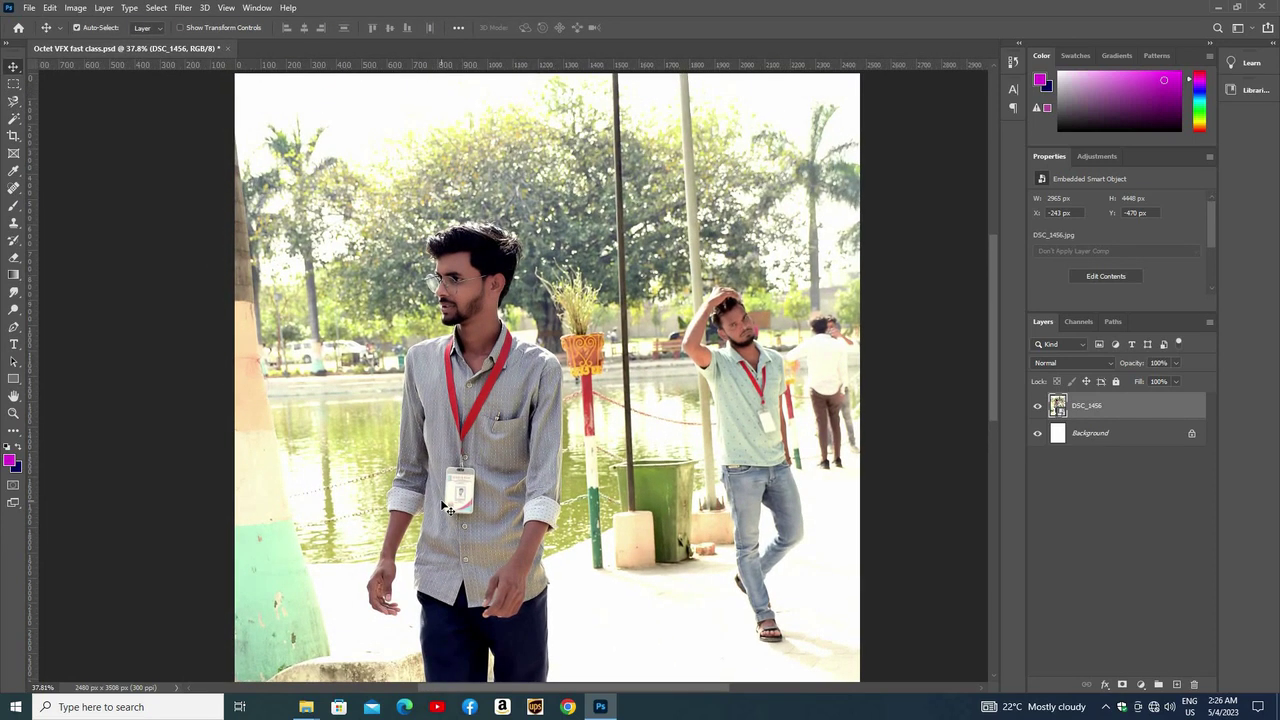
pyautogui.scroll(4, 330, 305)
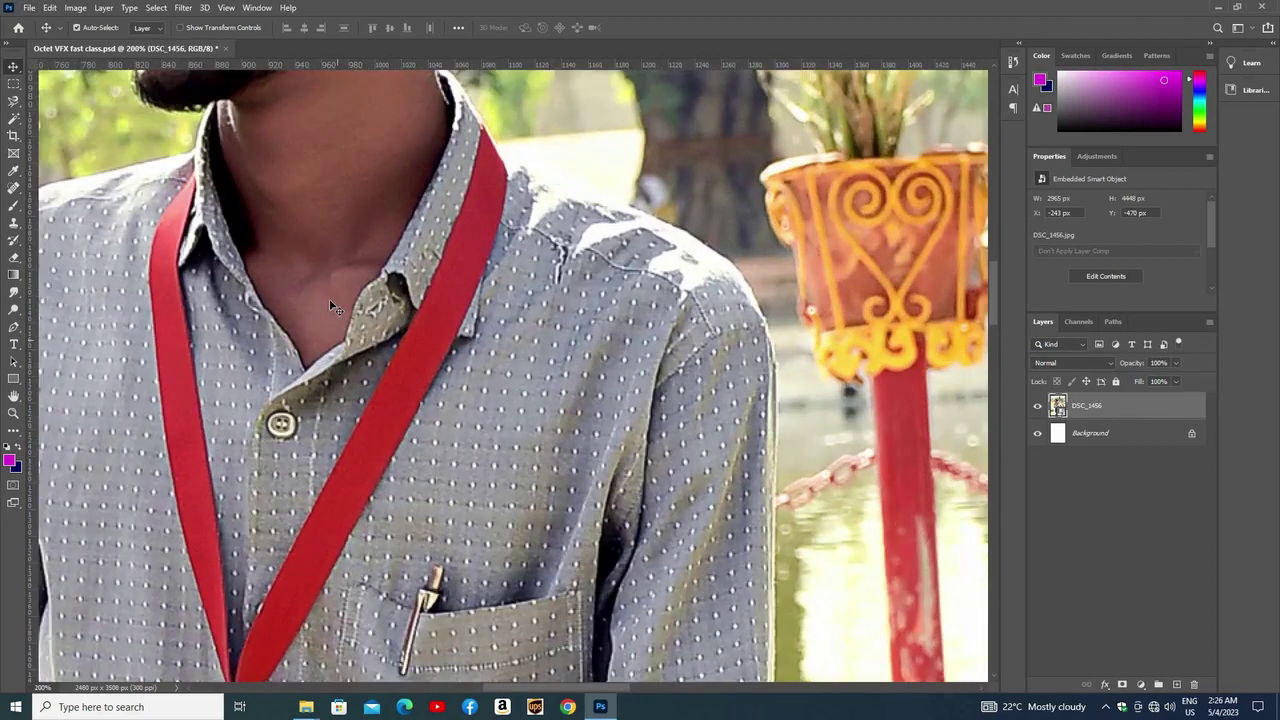
pyautogui.hotkey('ctrl', '-')
pyautogui.hotkey('ctrl', '-')
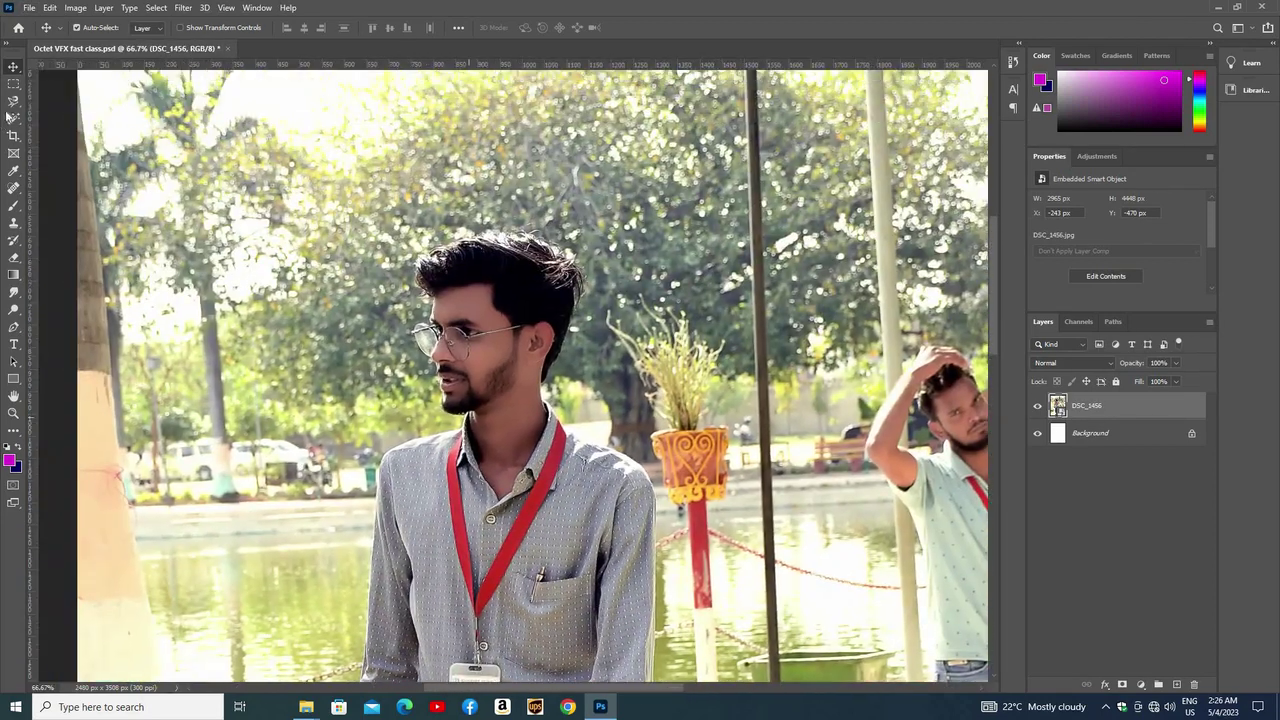
# Trace a Magnetic Lasso path along the front man's profile, from his glasses to his neck
pyautogui.click(14, 102)
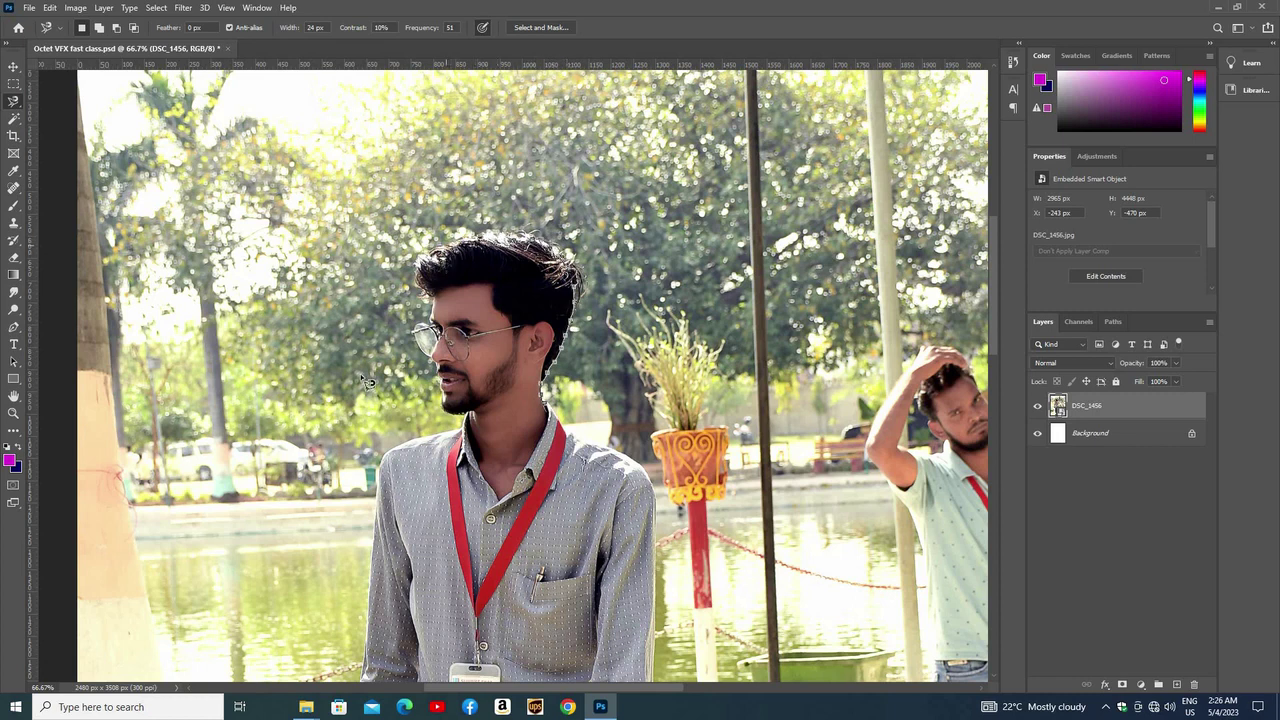
pyautogui.click(420, 300)
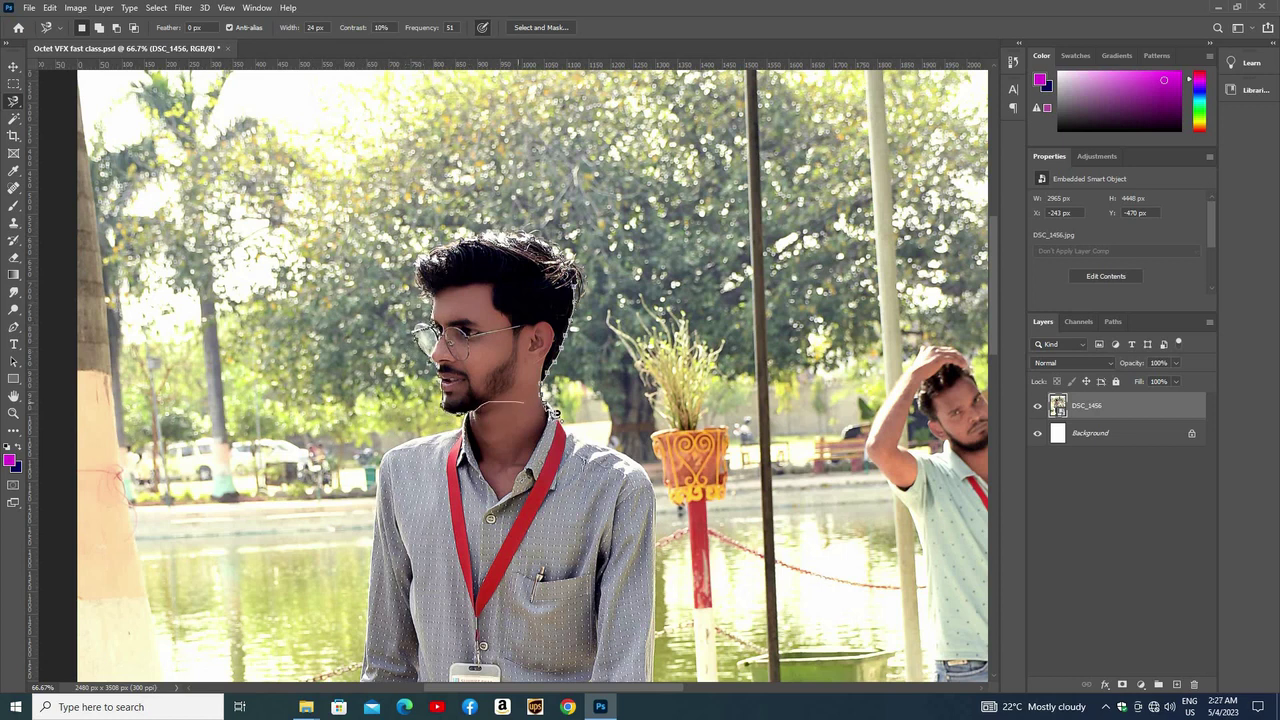
pyautogui.doubleClick(547, 408)
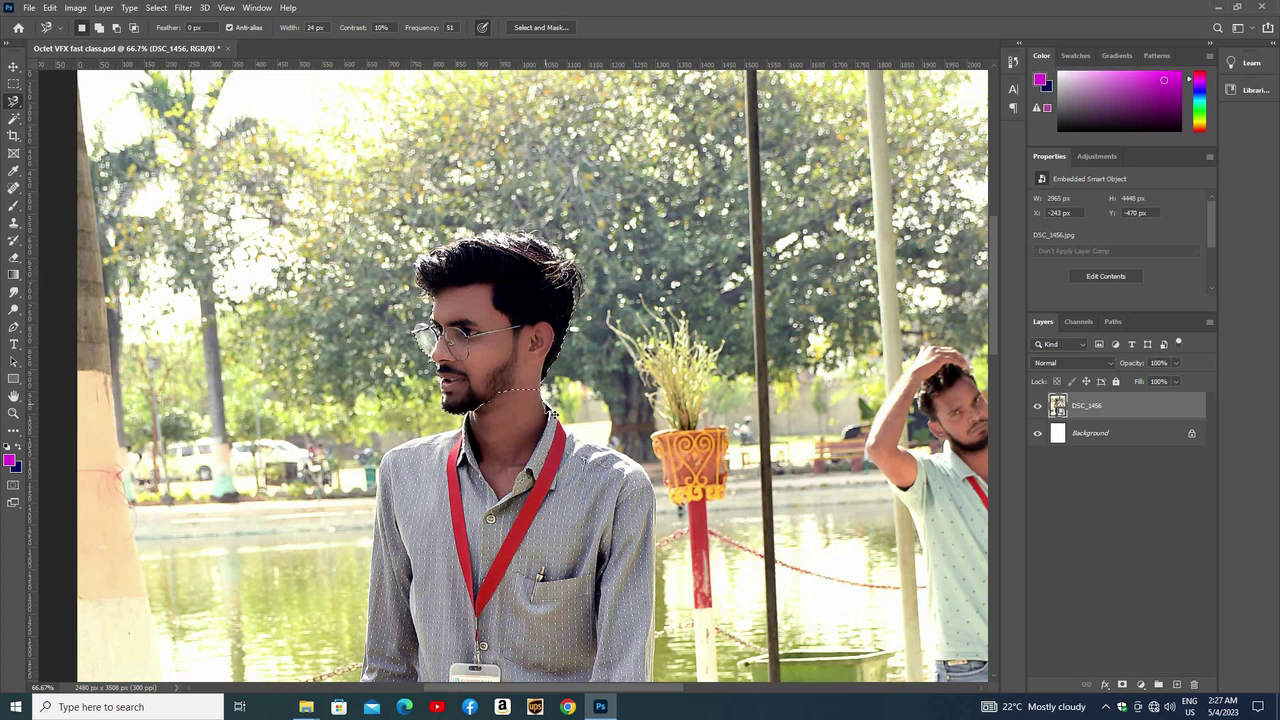
# Copy the selected head to Layer 1, check it with the photo hidden, then delete it
pyautogui.hotkey('ctrl', 'j')
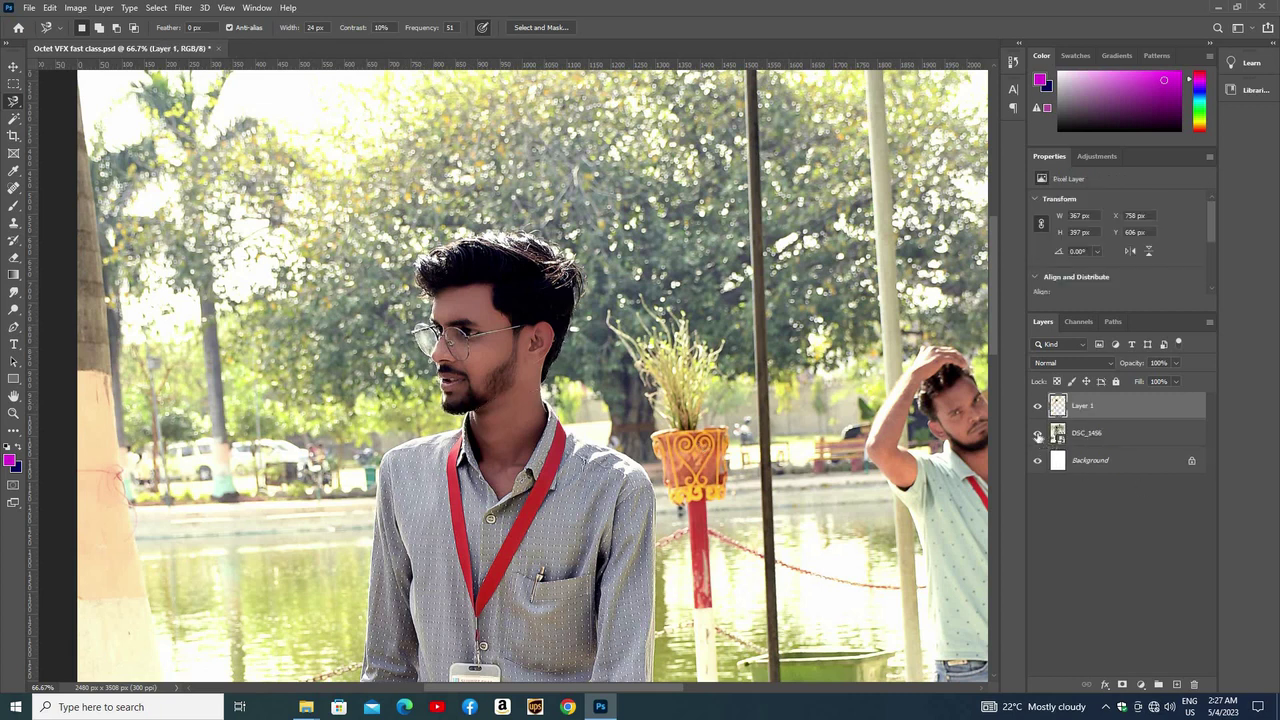
pyautogui.click(1037, 434)
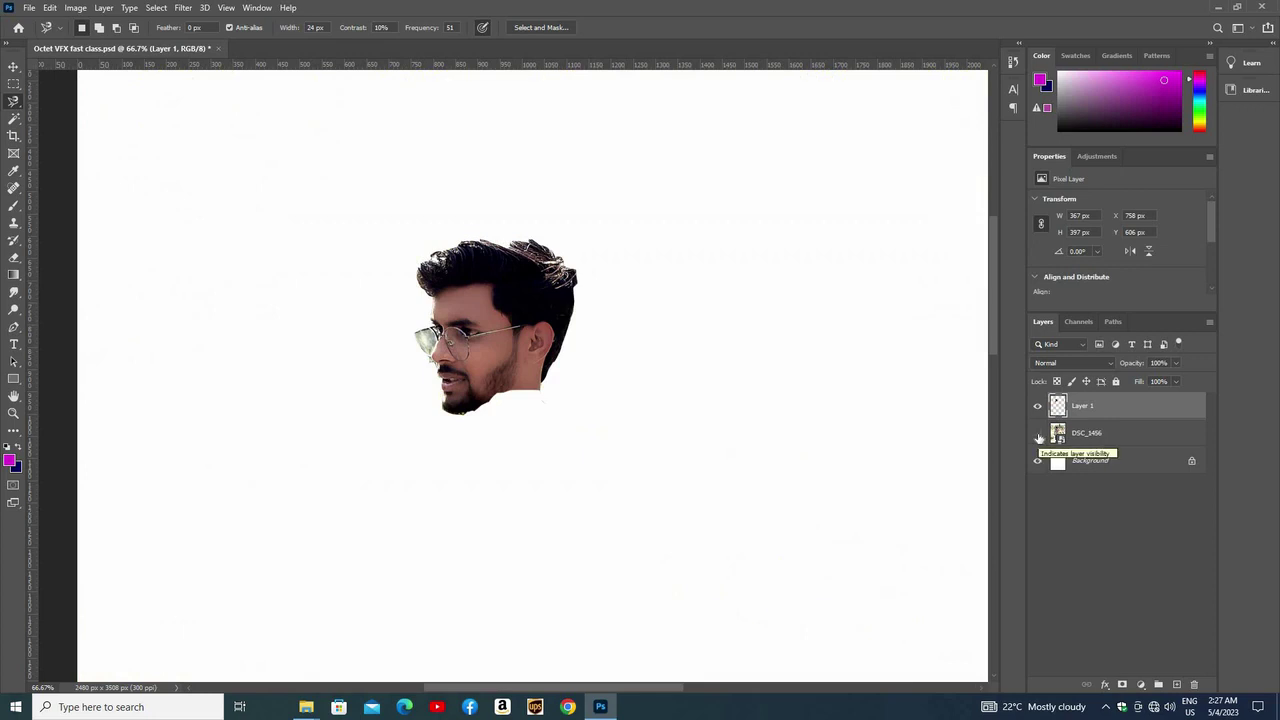
pyautogui.click(1037, 433)
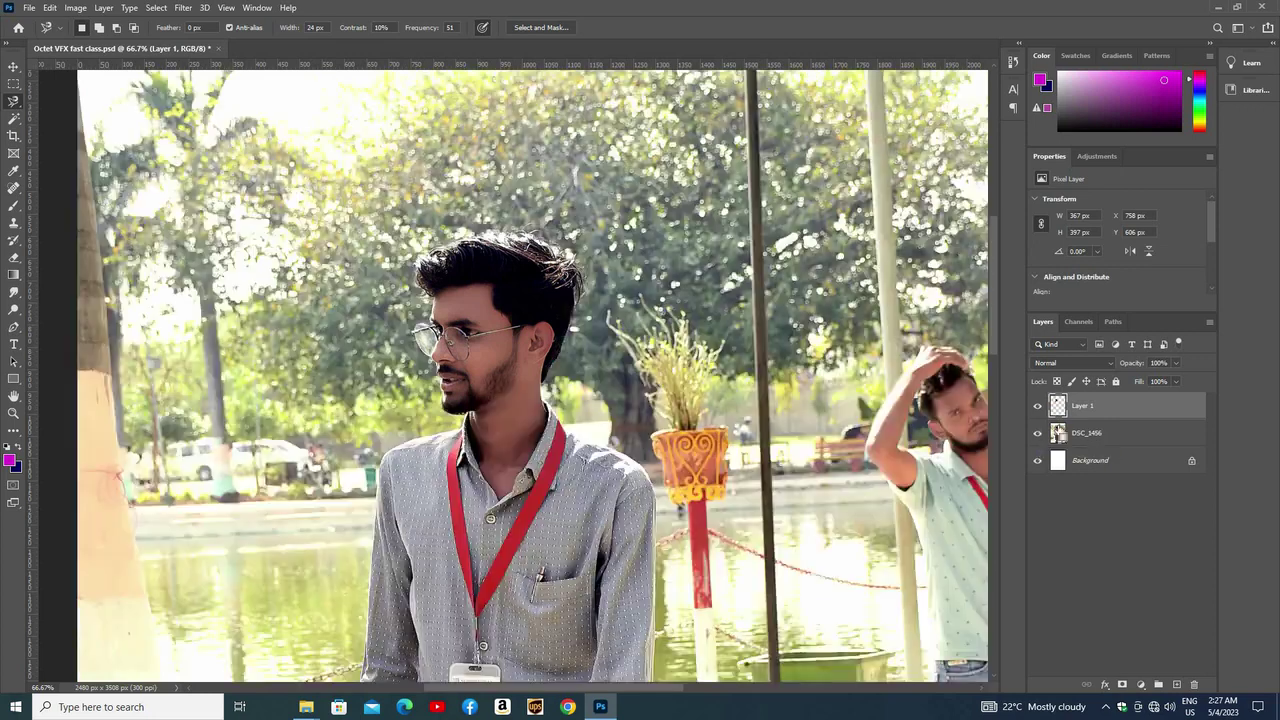
pyautogui.press('Delete')
# Rasterize the DSC_1456 photo layer into plain pixels
pyautogui.rightClick(1080, 406)
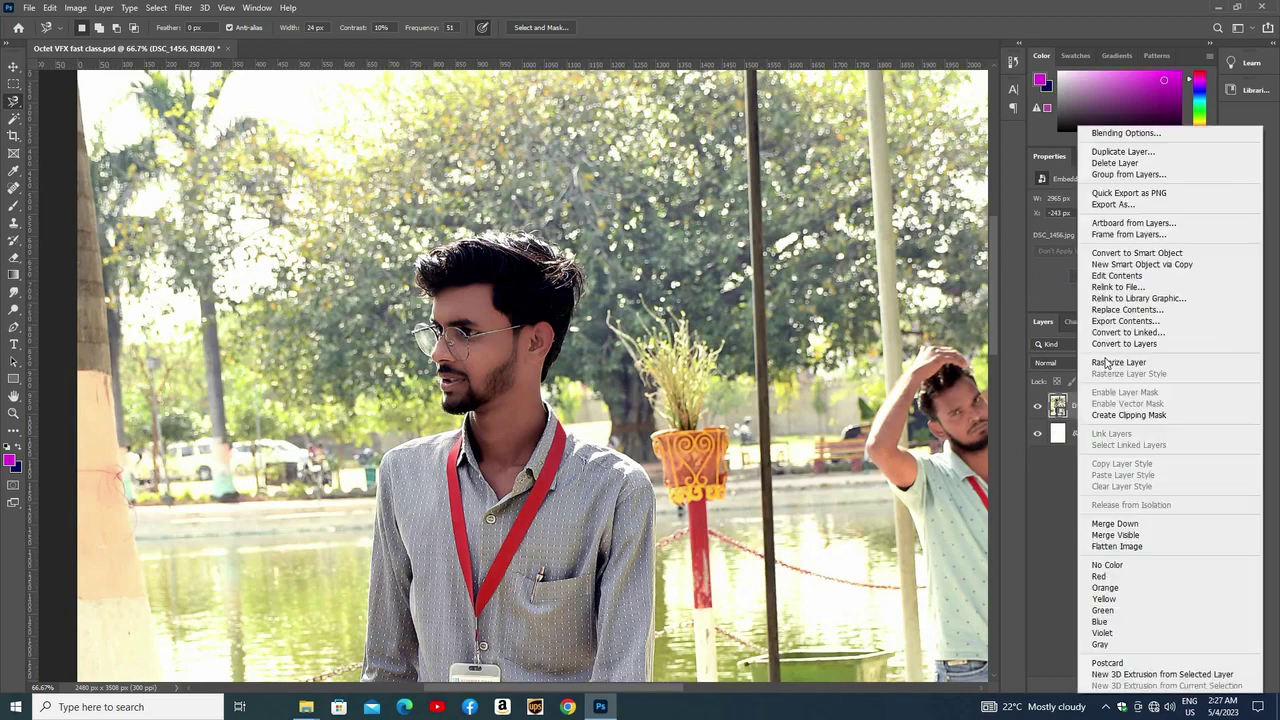
pyautogui.click(1112, 362)
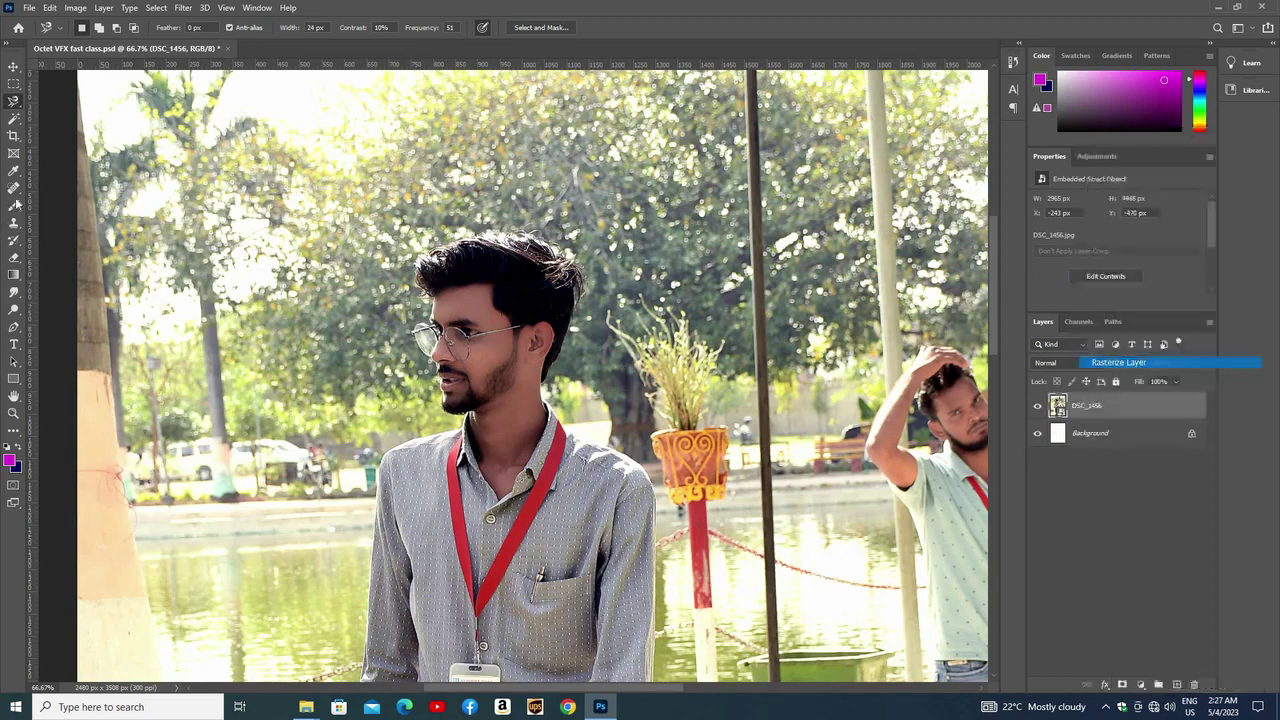
pyautogui.rightClick(16, 104)
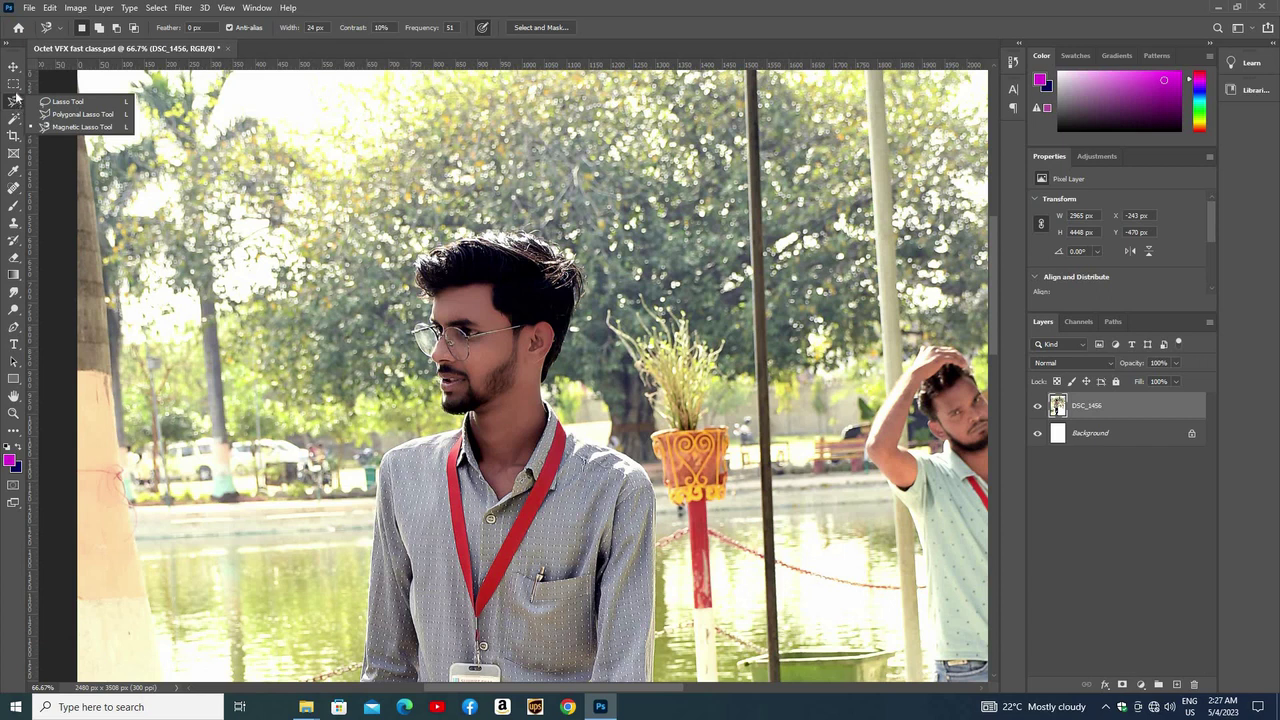
pyautogui.click(54, 115)
pyautogui.click(227, 166)
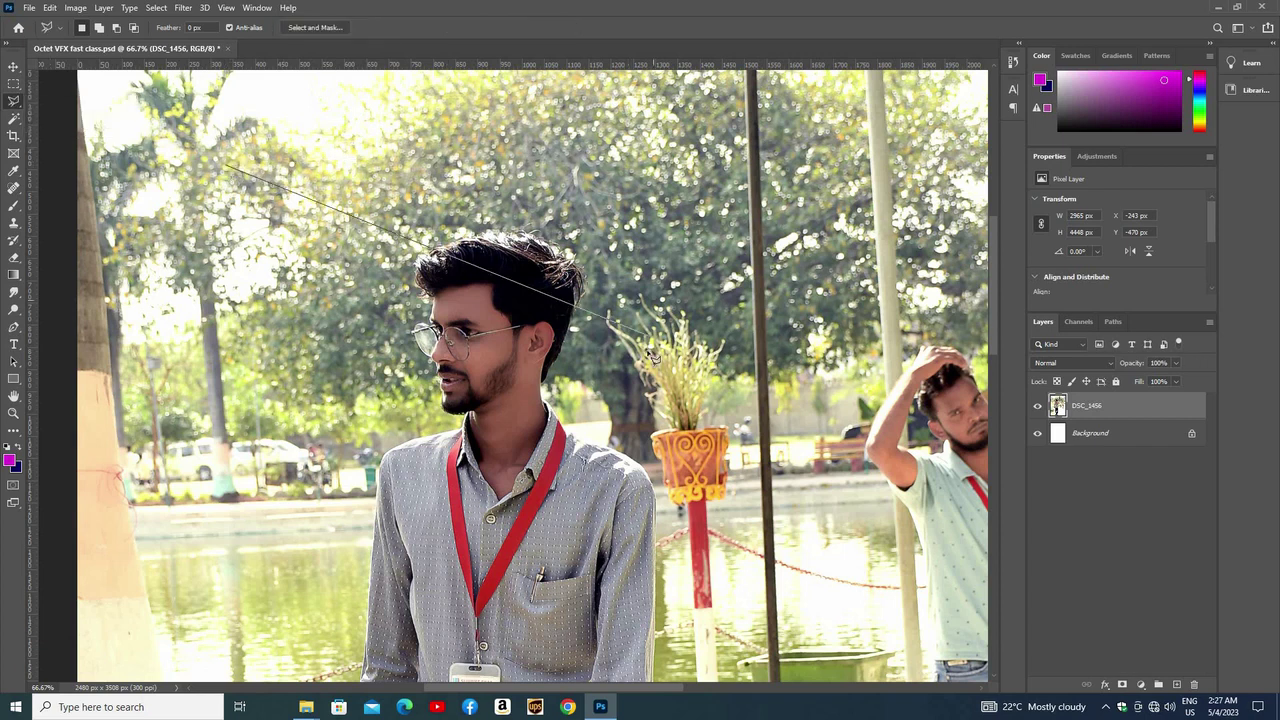
pyautogui.click(650, 352)
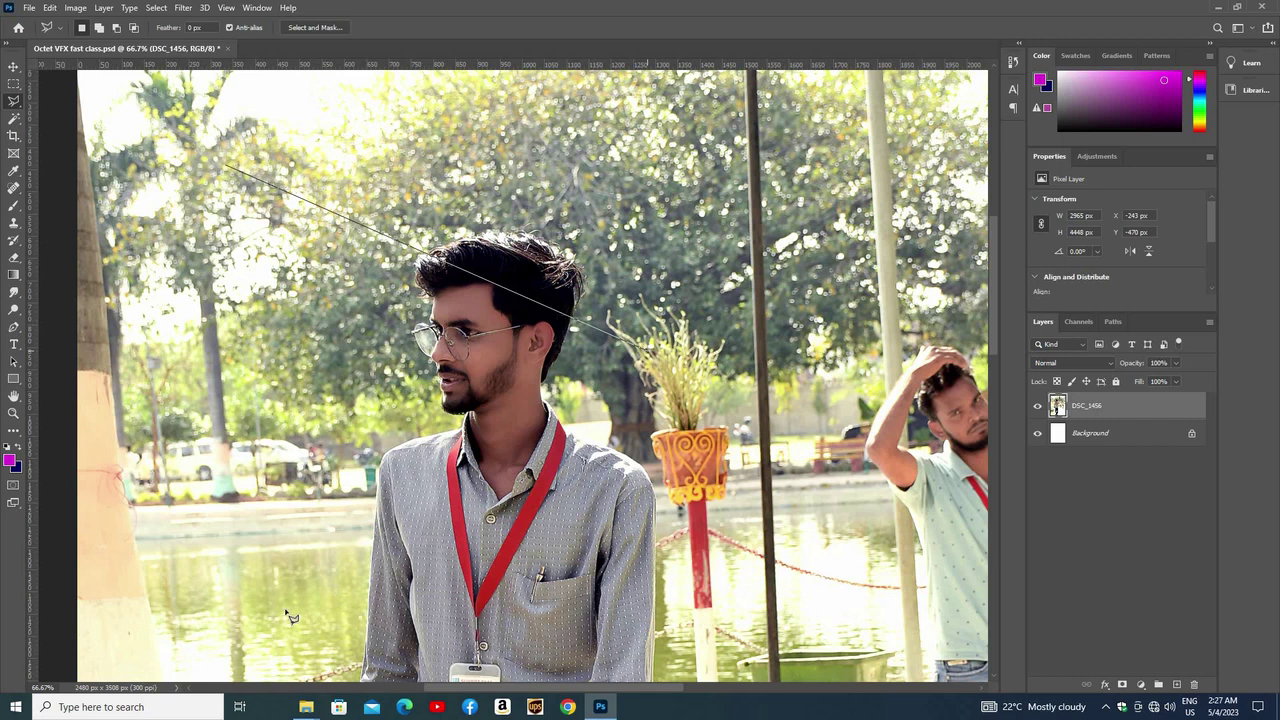
pyautogui.click(228, 172)
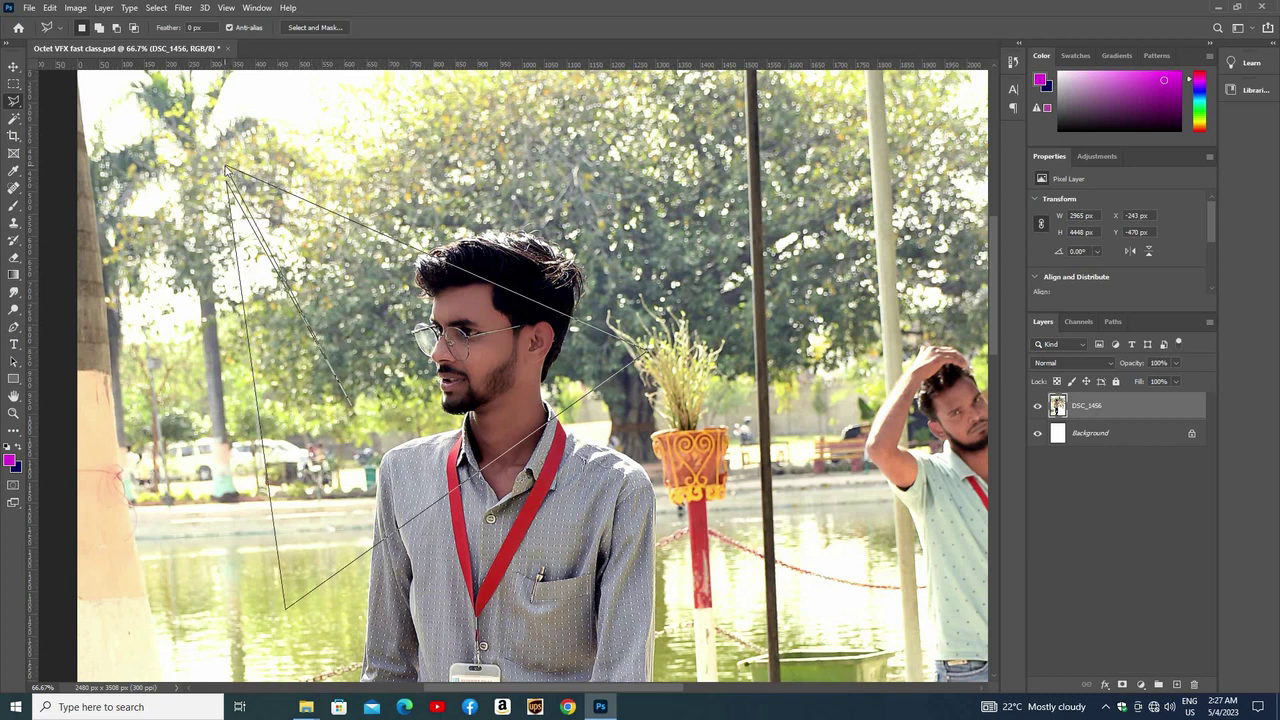
pyautogui.press('Return')
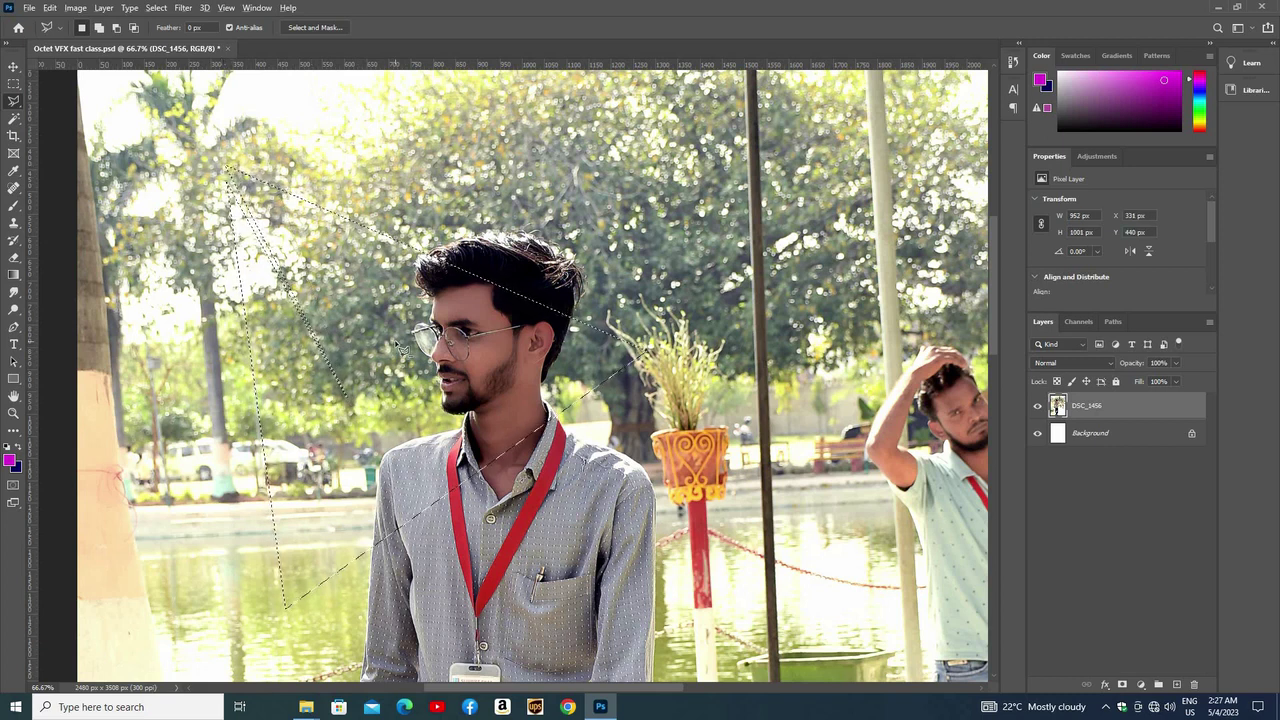
pyautogui.press('alt')
pyautogui.hotkey('alt', 'BackSpace')
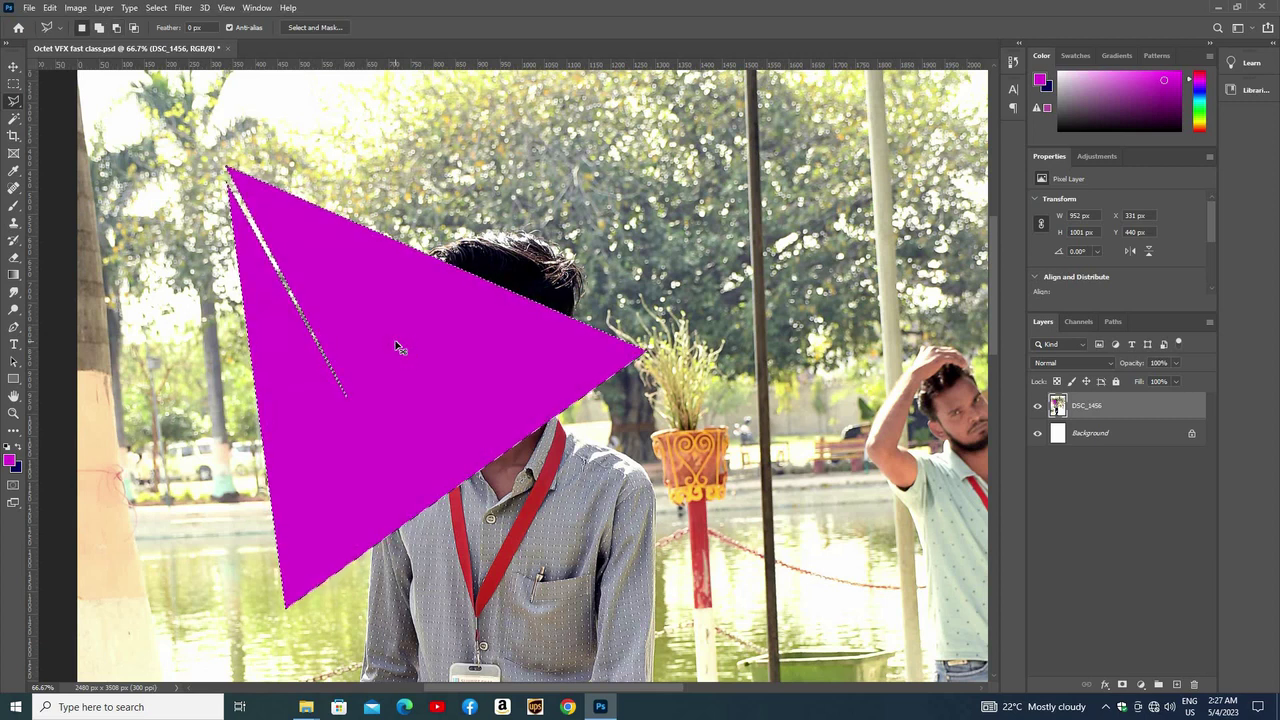
pyautogui.hotkey('ctrl', 'z')
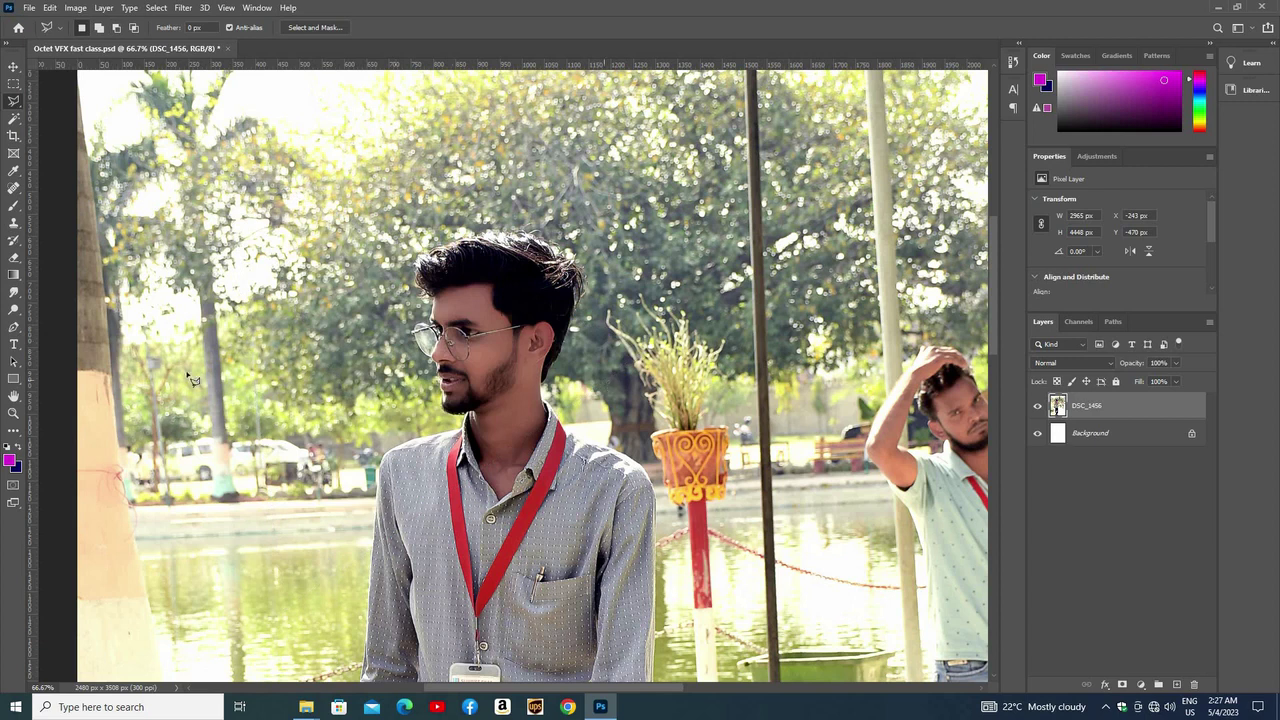
pyautogui.click(228, 168)
pyautogui.click(640, 345)
pyautogui.click(285, 605)
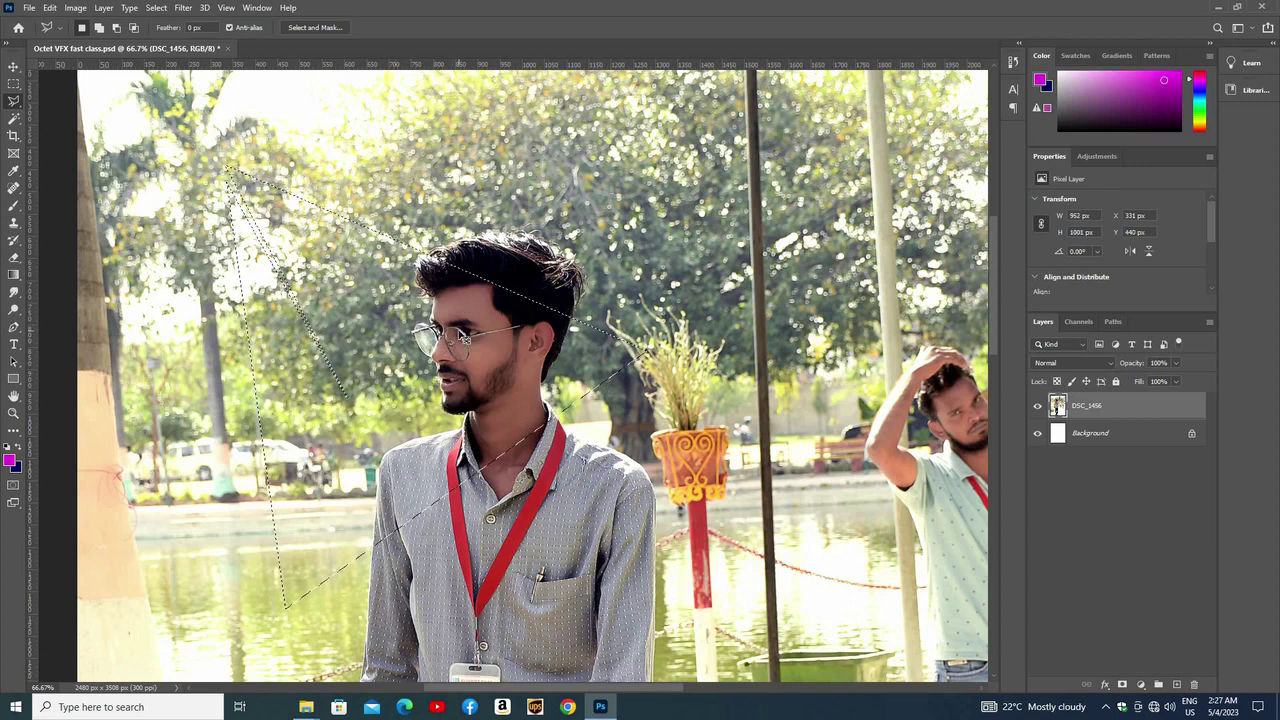
pyautogui.hotkey('ctrl', 'd')
pyautogui.rightClick(16, 112)
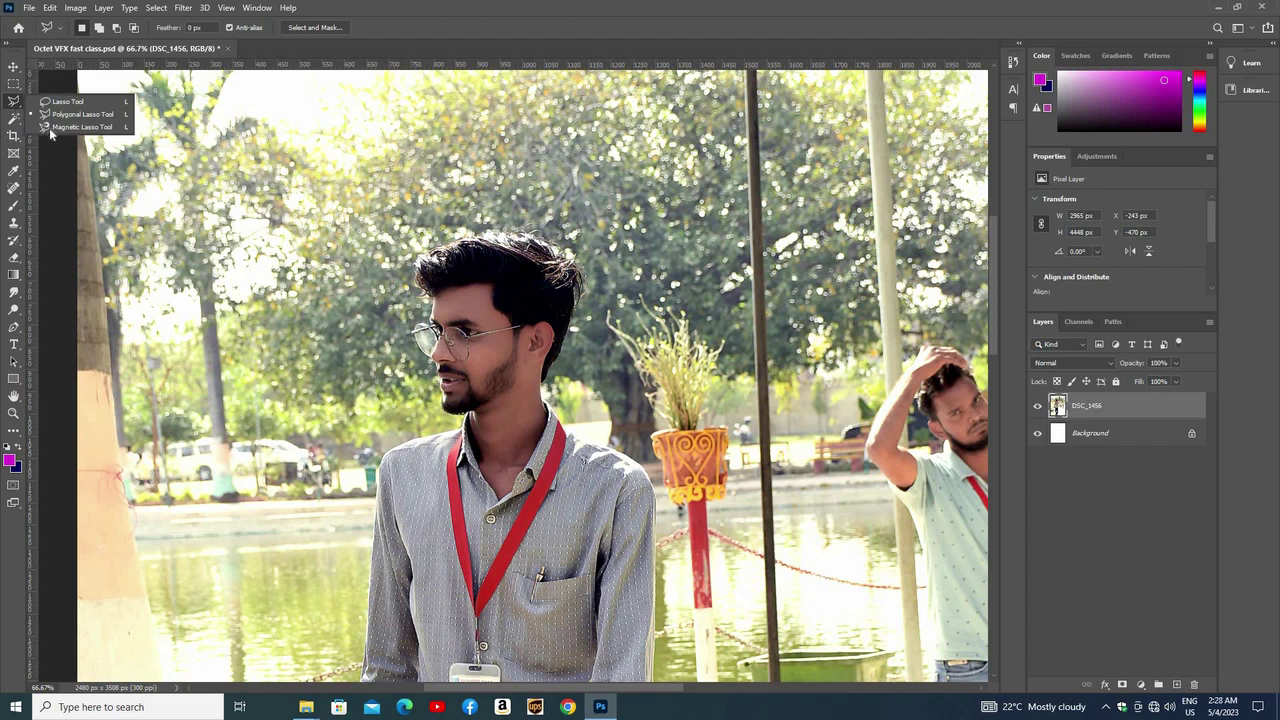
# Close a Magnetic Lasso selection, about 868 × 1016 px, around the front man's head and torso
pyautogui.click(60, 127)
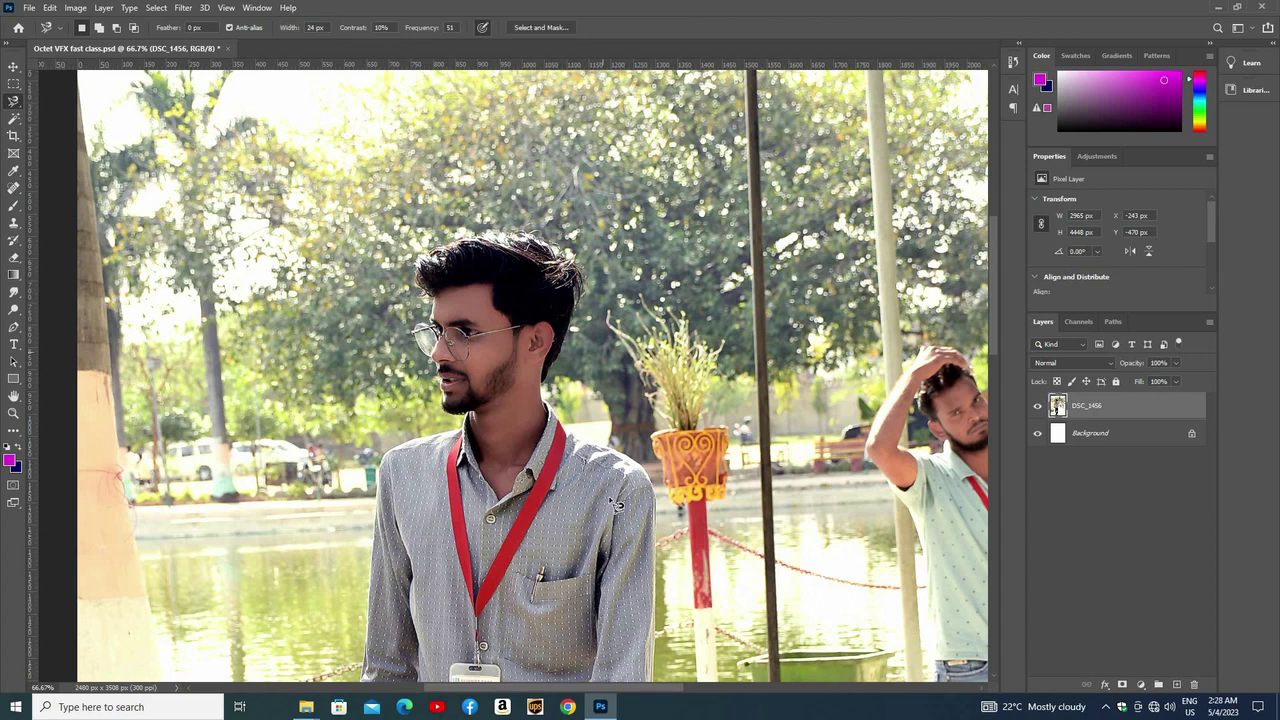
pyautogui.scroll(-1, 662, 620)
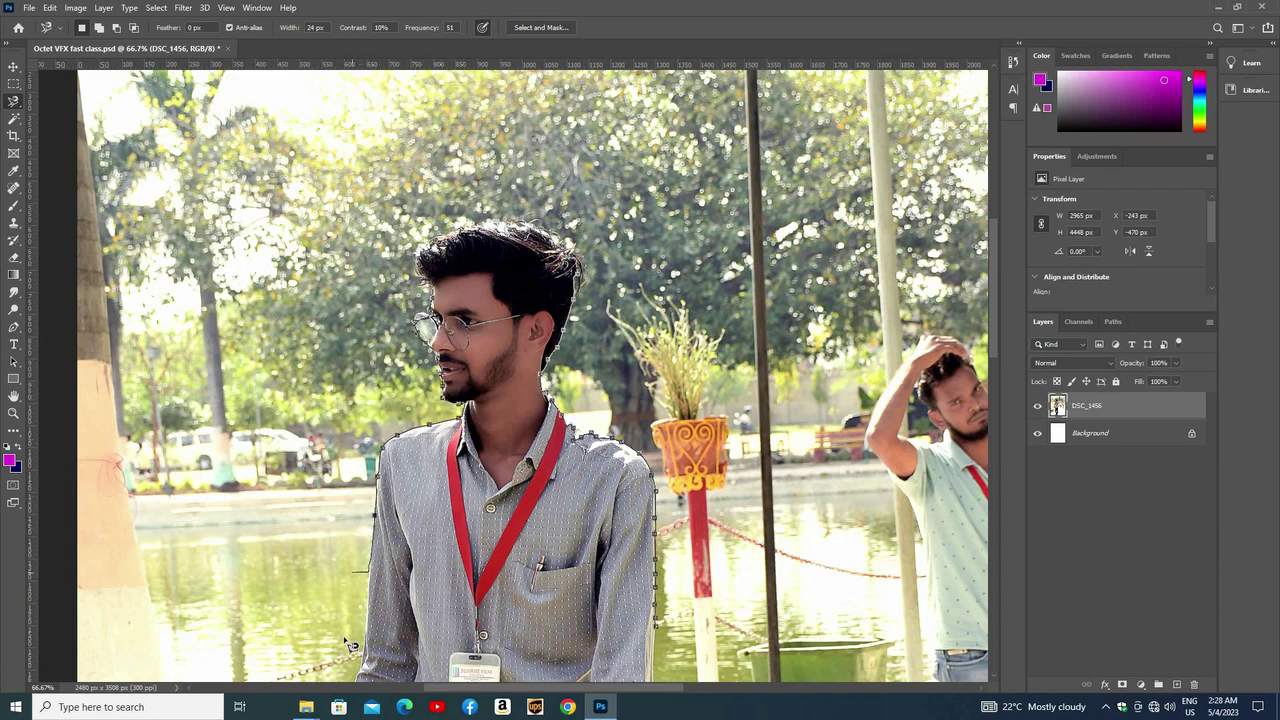
pyautogui.doubleClick(662, 632)
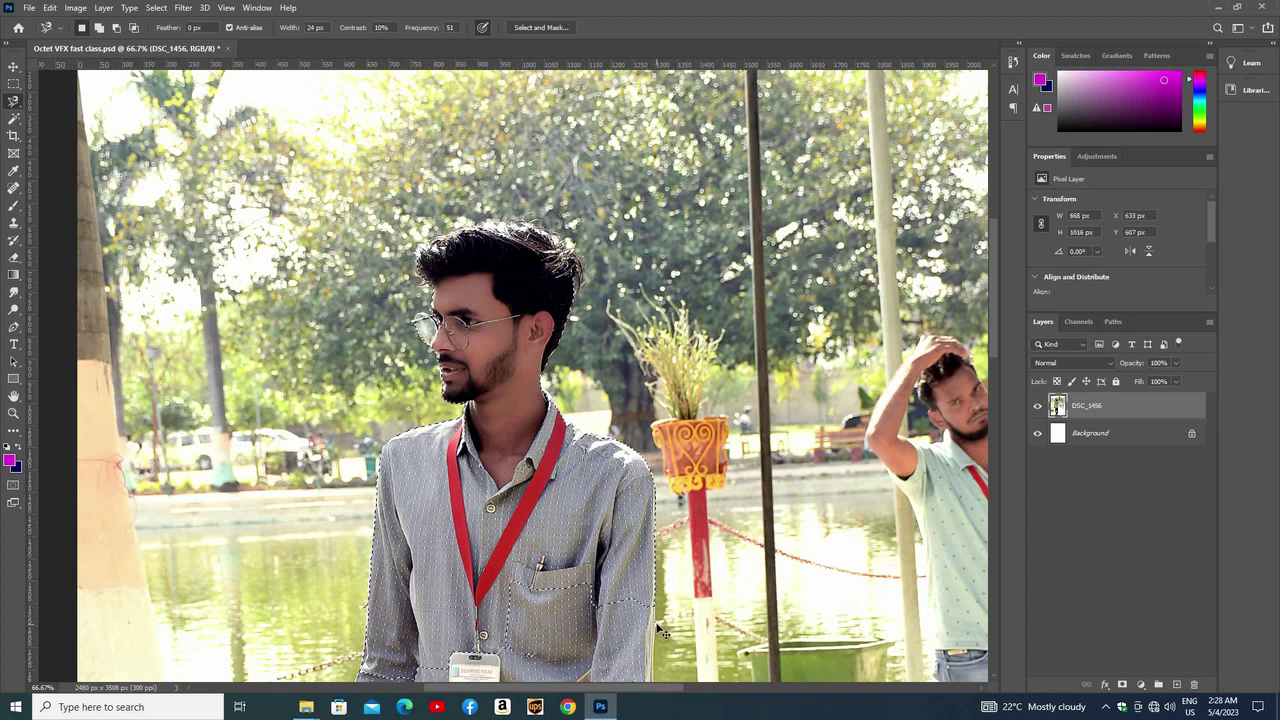
# Copy the selected man to Layer 1, delete that copy, and pick the Magic Wand
pyautogui.hotkey('ctrl', 'j')
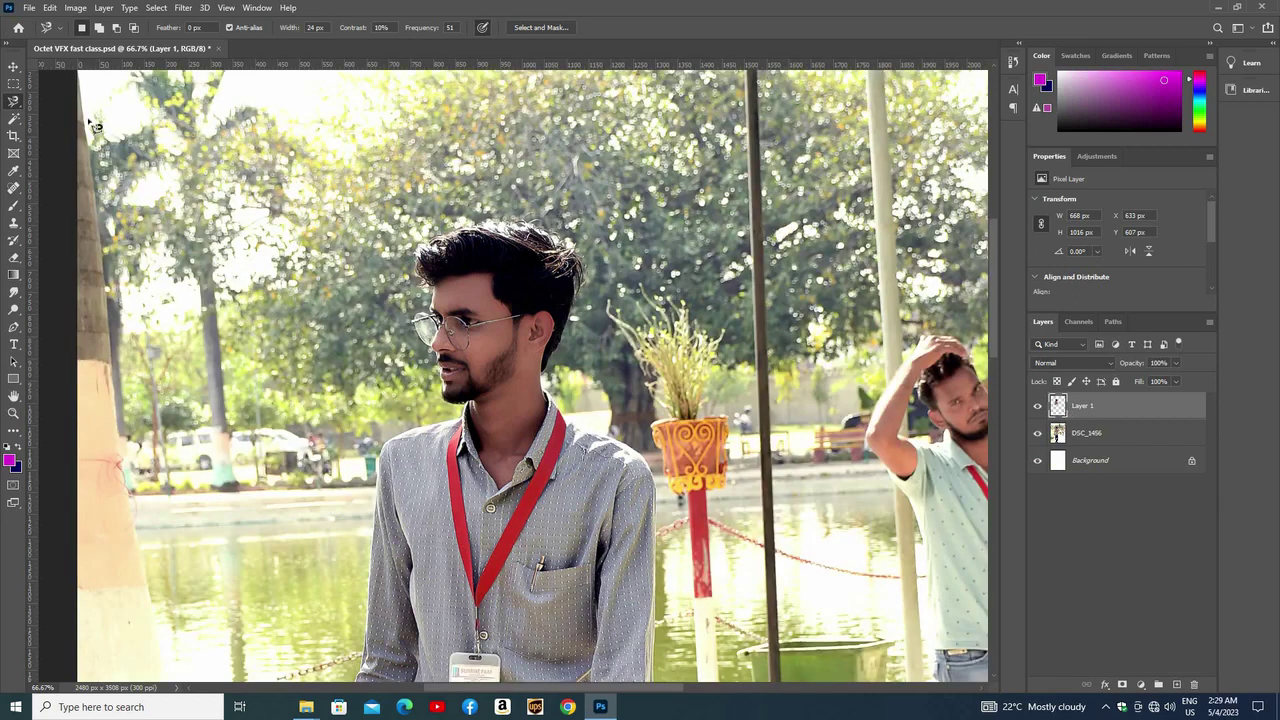
pyautogui.press('Delete')
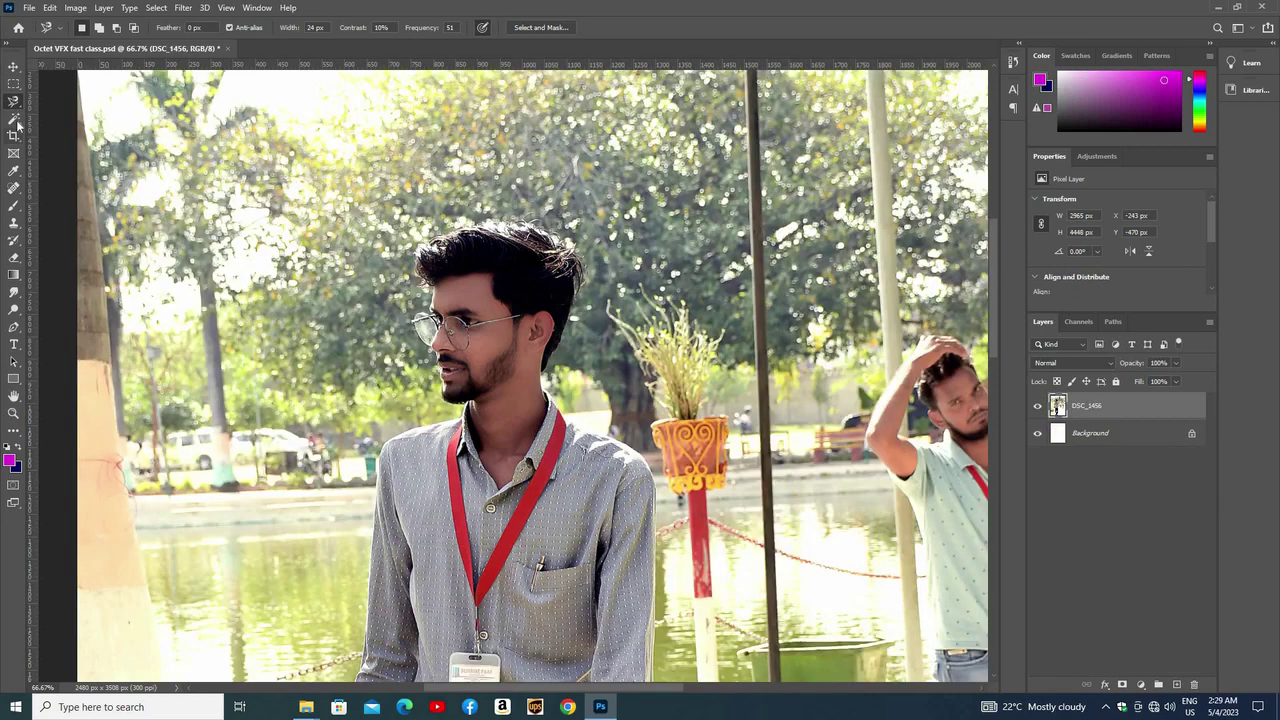
pyautogui.click(12, 120)
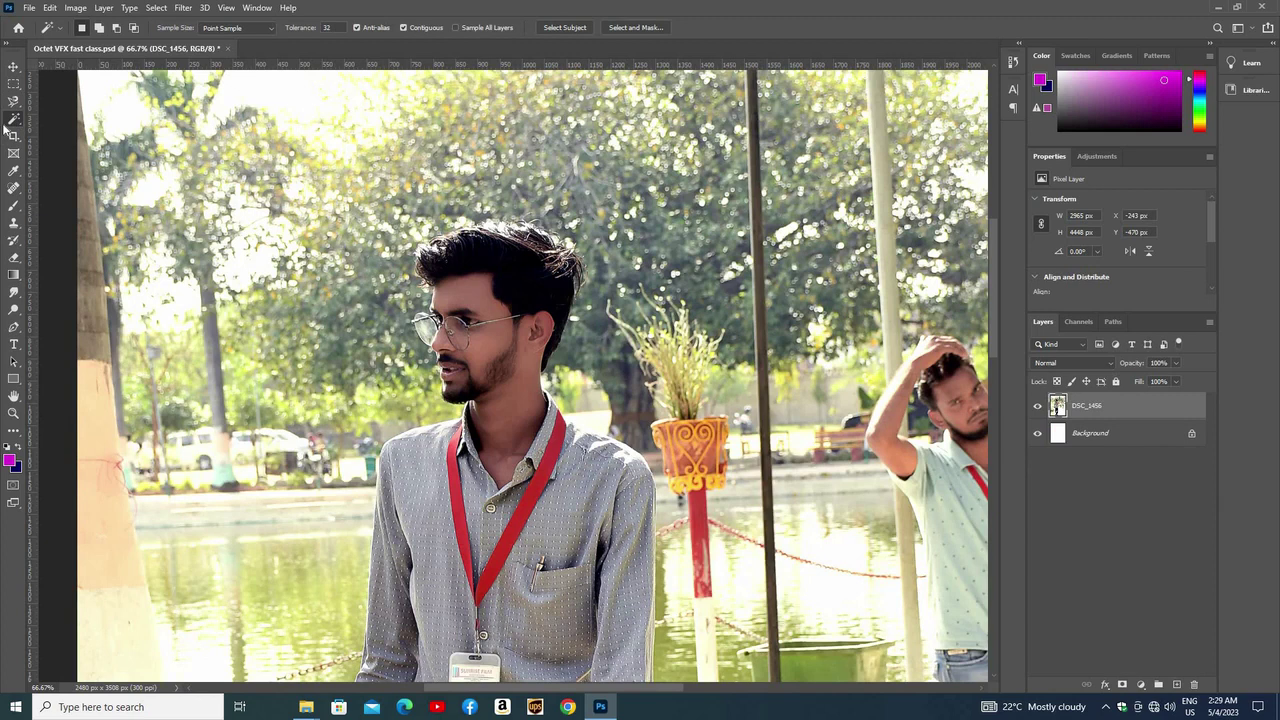
# Magic Wand-select the red lanyard, adding its straps and lower sections
pyautogui.rightClick(5, 126)
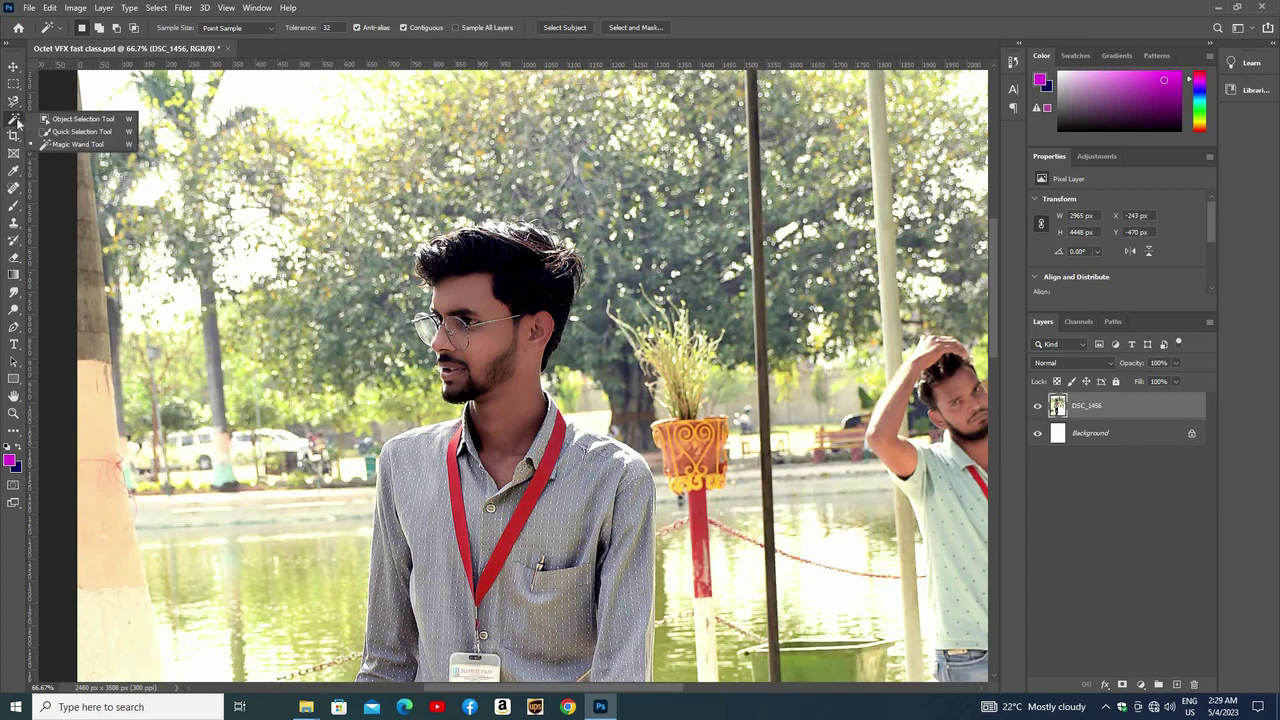
pyautogui.click(17, 122)
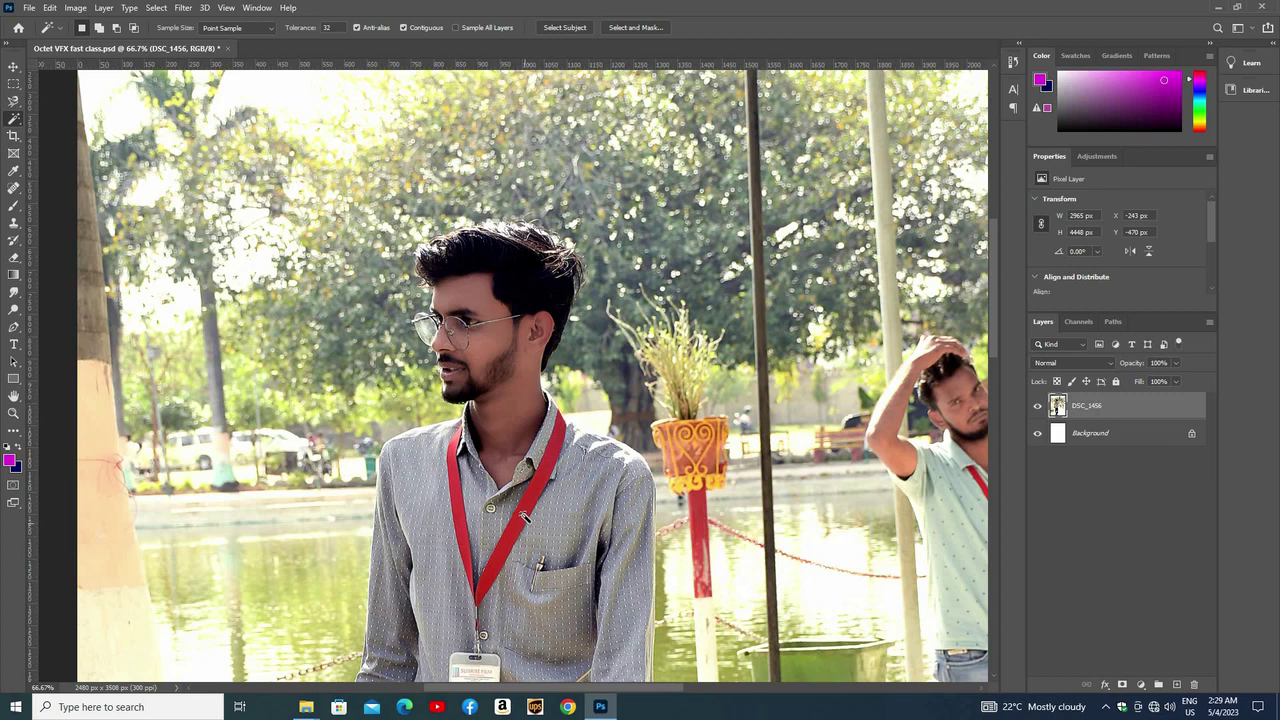
pyautogui.click(525, 518)
pyautogui.click(553, 452)
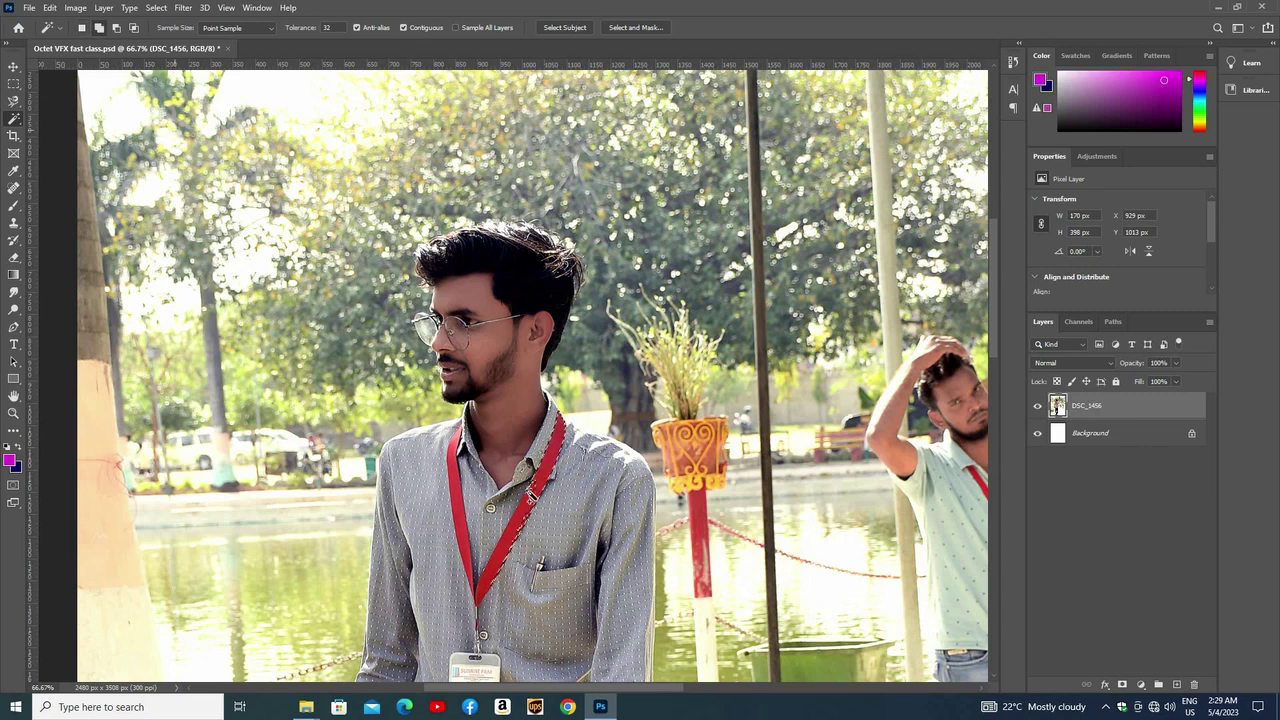
pyautogui.keyDown('shift'); pyautogui.click(476, 606); pyautogui.keyUp('shift')
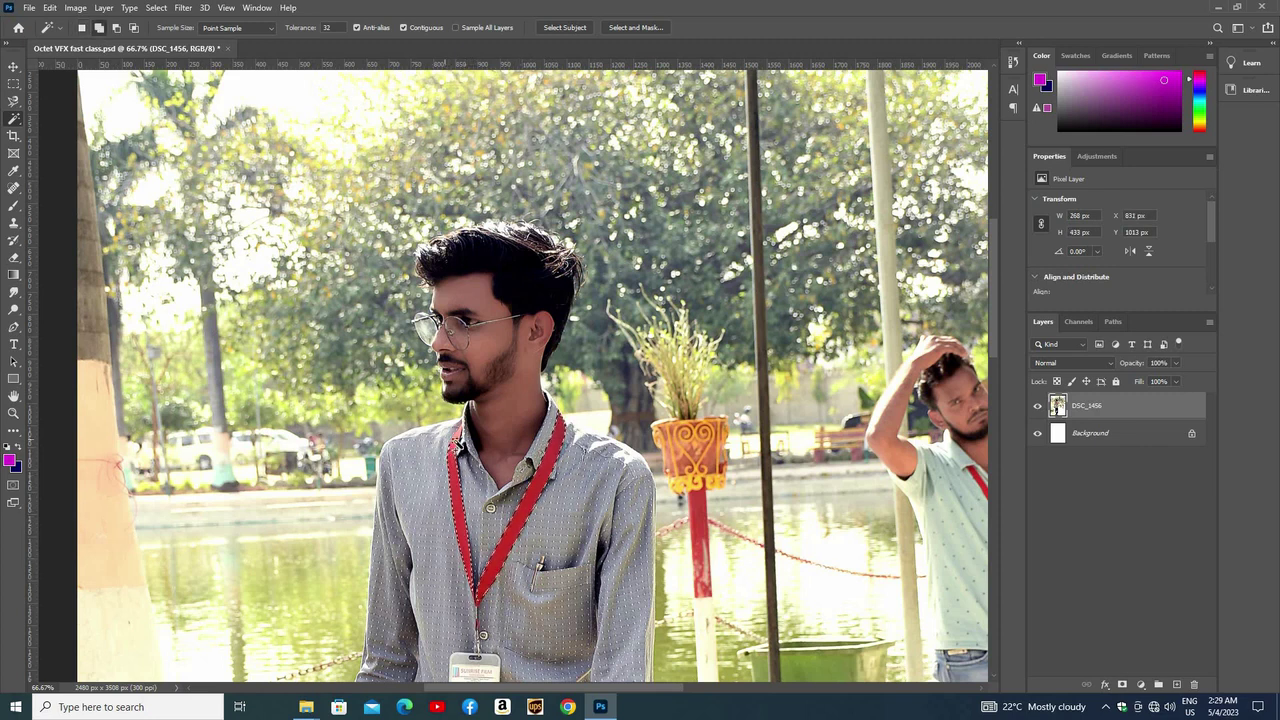
pyautogui.keyDown('shift'); pyautogui.click(455, 440); pyautogui.keyUp('shift')
pyautogui.keyDown('shift'); pyautogui.click(479, 612); pyautogui.keyUp('shift')
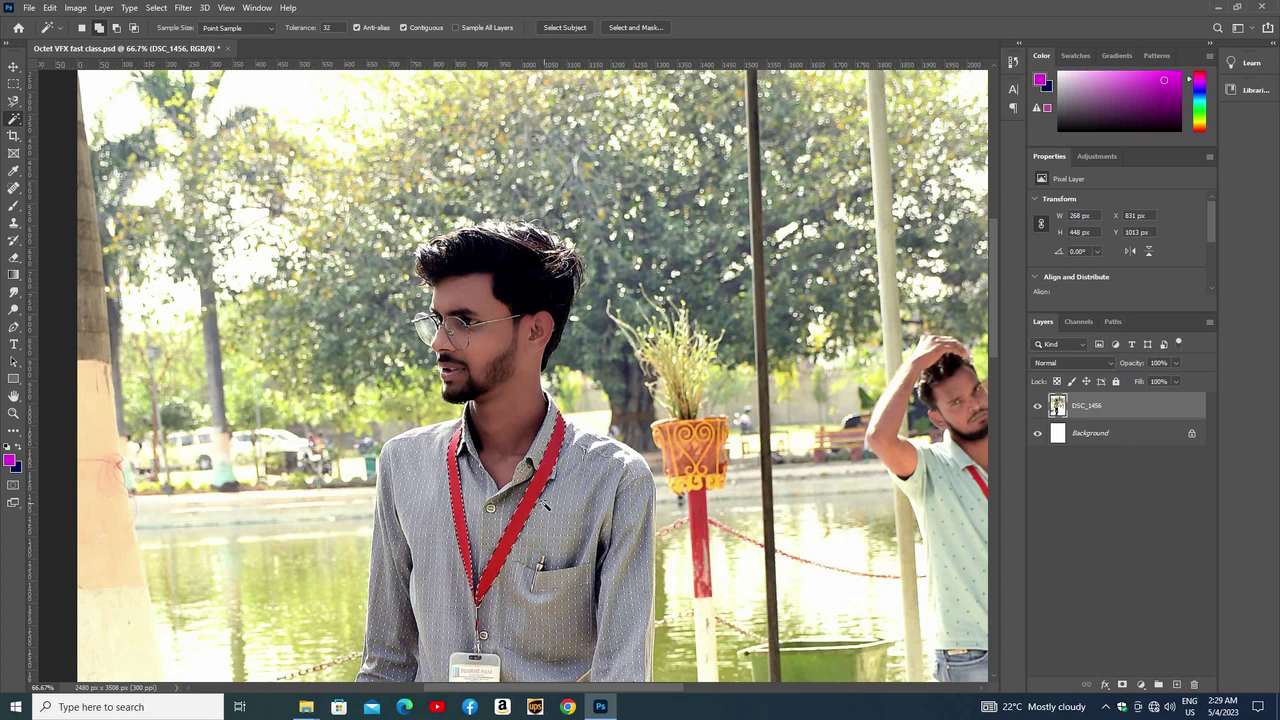
# Copy the lanyard to Layer 1, compare it with the photo hidden, and fit to screen
pyautogui.hotkey('ctrl', 'j')
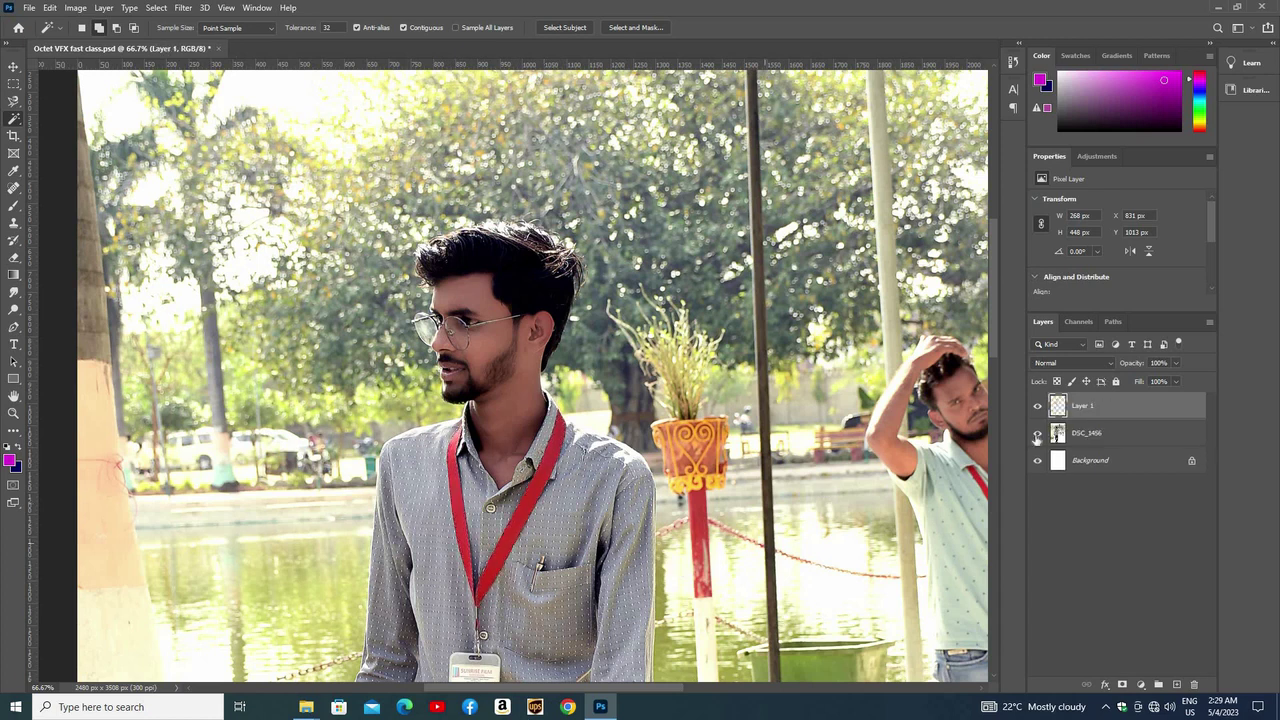
pyautogui.click(1037, 434)
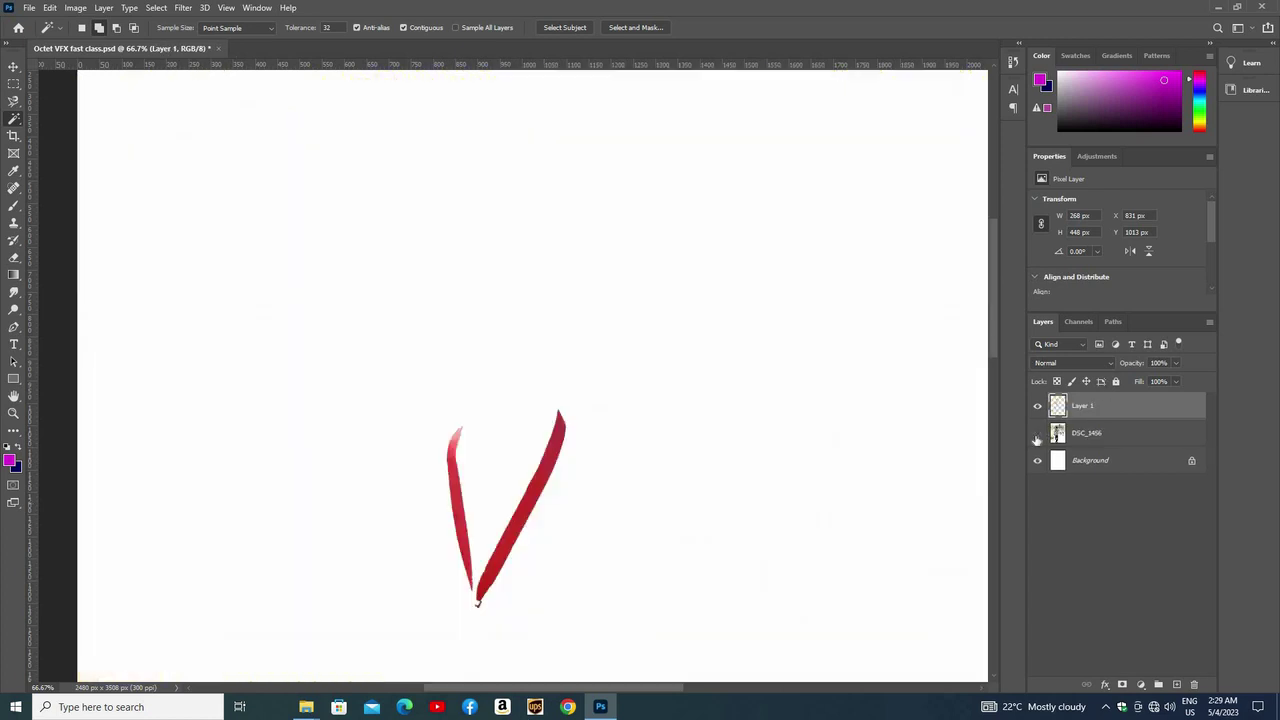
pyautogui.click(1037, 434)
pyautogui.keyDown('alt'); pyautogui.click(1037, 406); pyautogui.keyUp('alt')
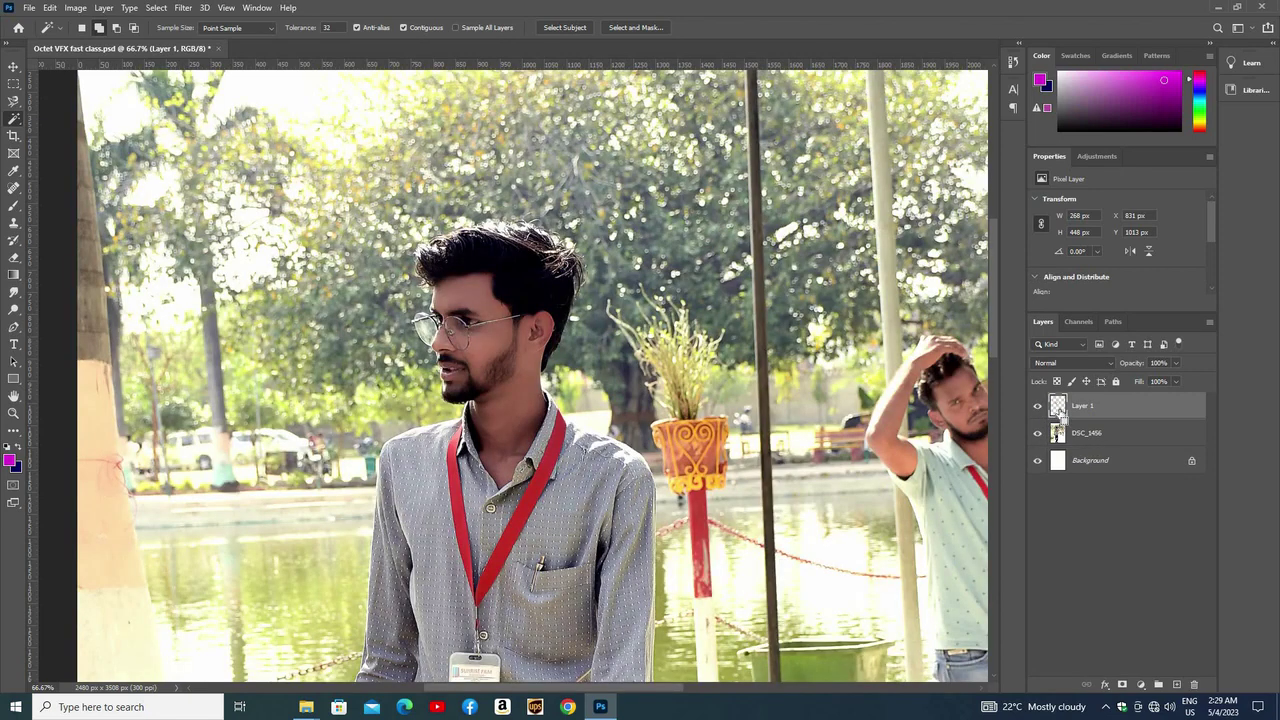
pyautogui.hotkey('ctrl', '0')
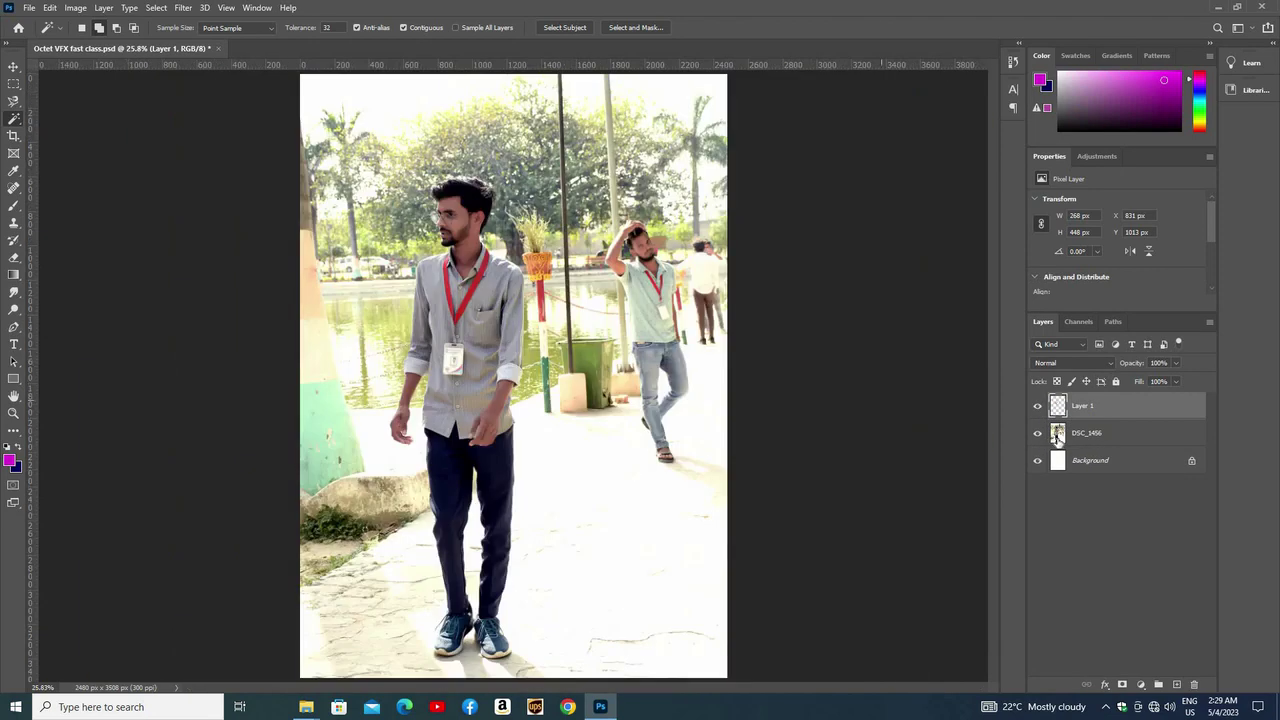
# Delete the photo and lanyard layers, then fill a magenta band across the page top
pyautogui.click(1085, 433)
pyautogui.press('Delete')
pyautogui.press('Delete')
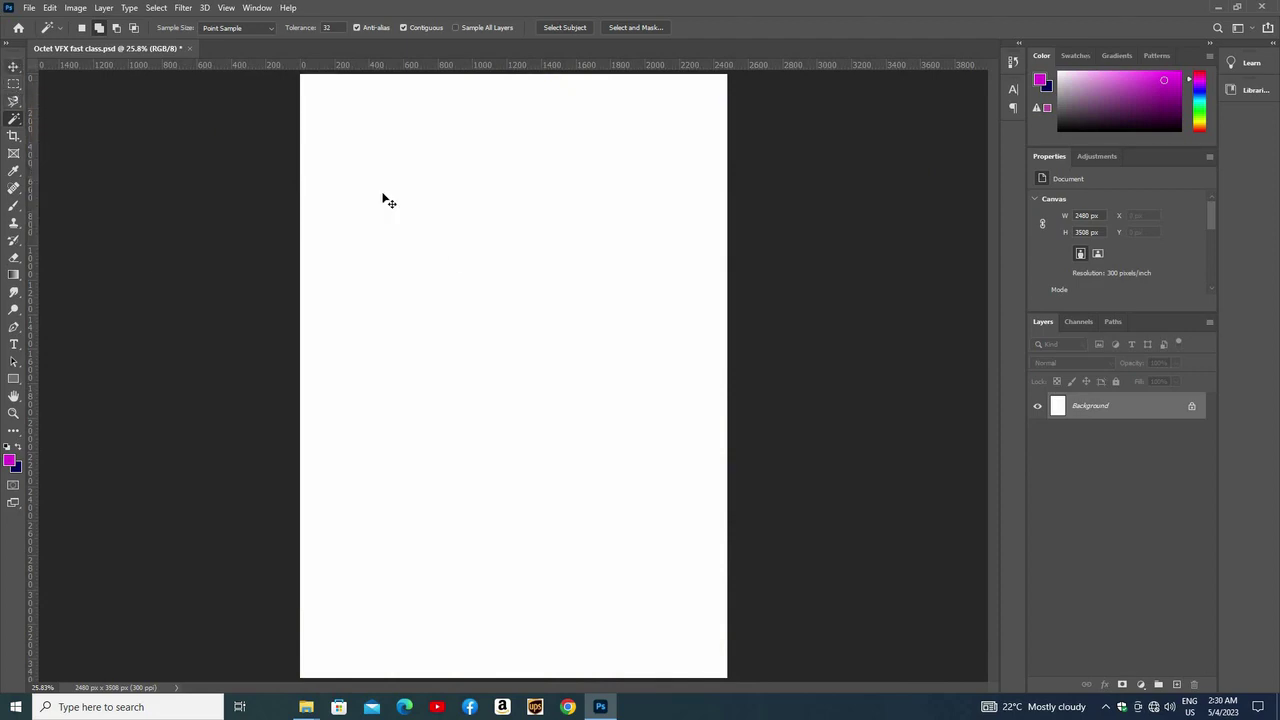
pyautogui.press('v')
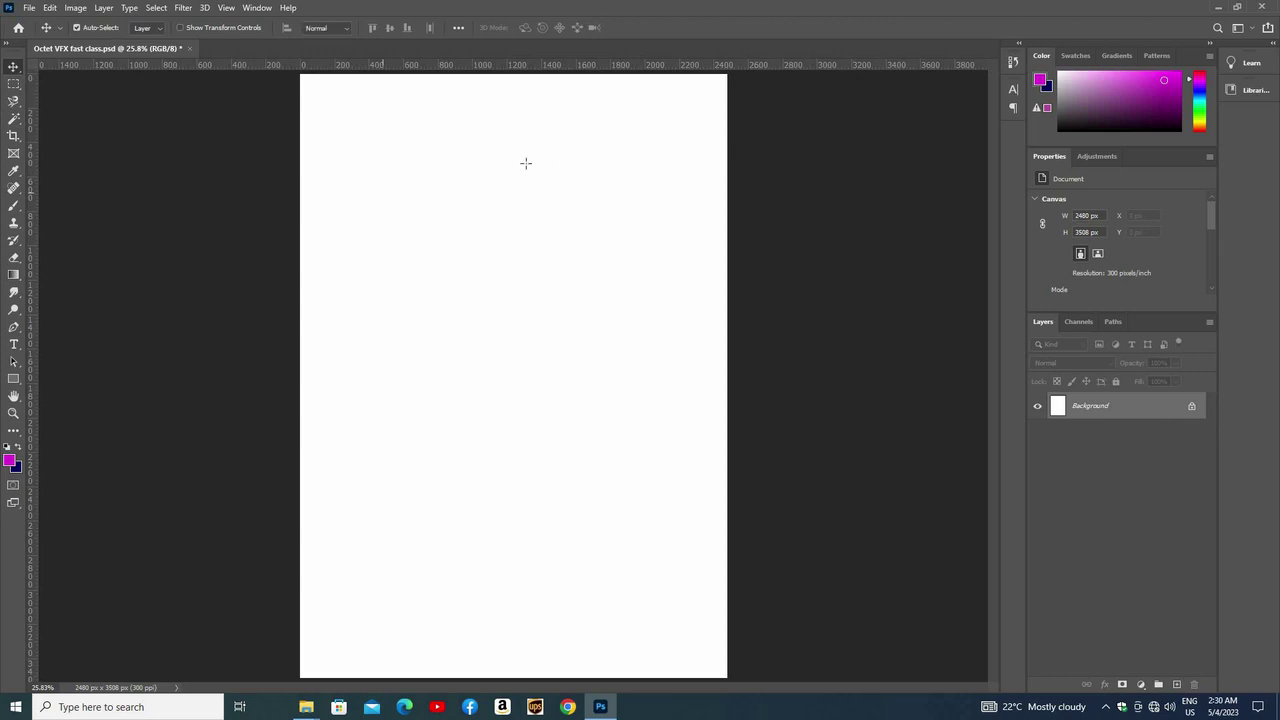
pyautogui.press('m')
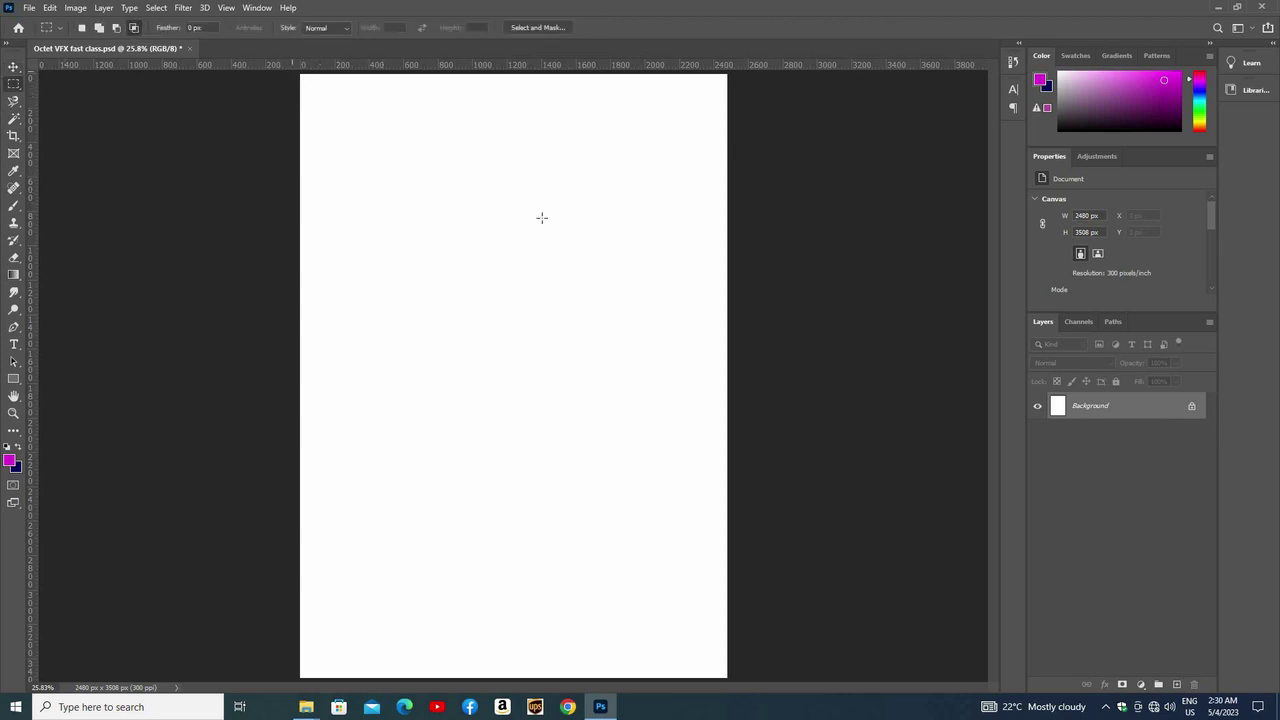
pyautogui.moveTo(301, 75); pyautogui.dragTo(722, 258)
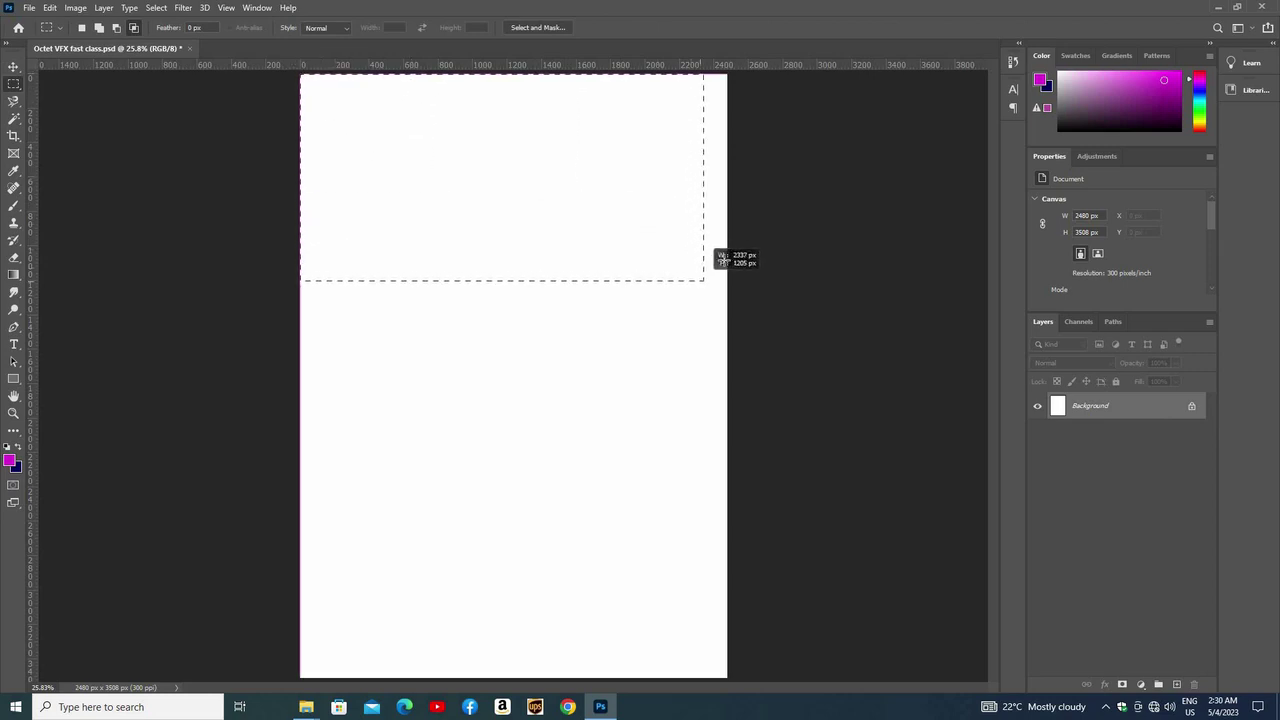
pyautogui.moveTo(722, 258); pyautogui.dragTo(728, 260)
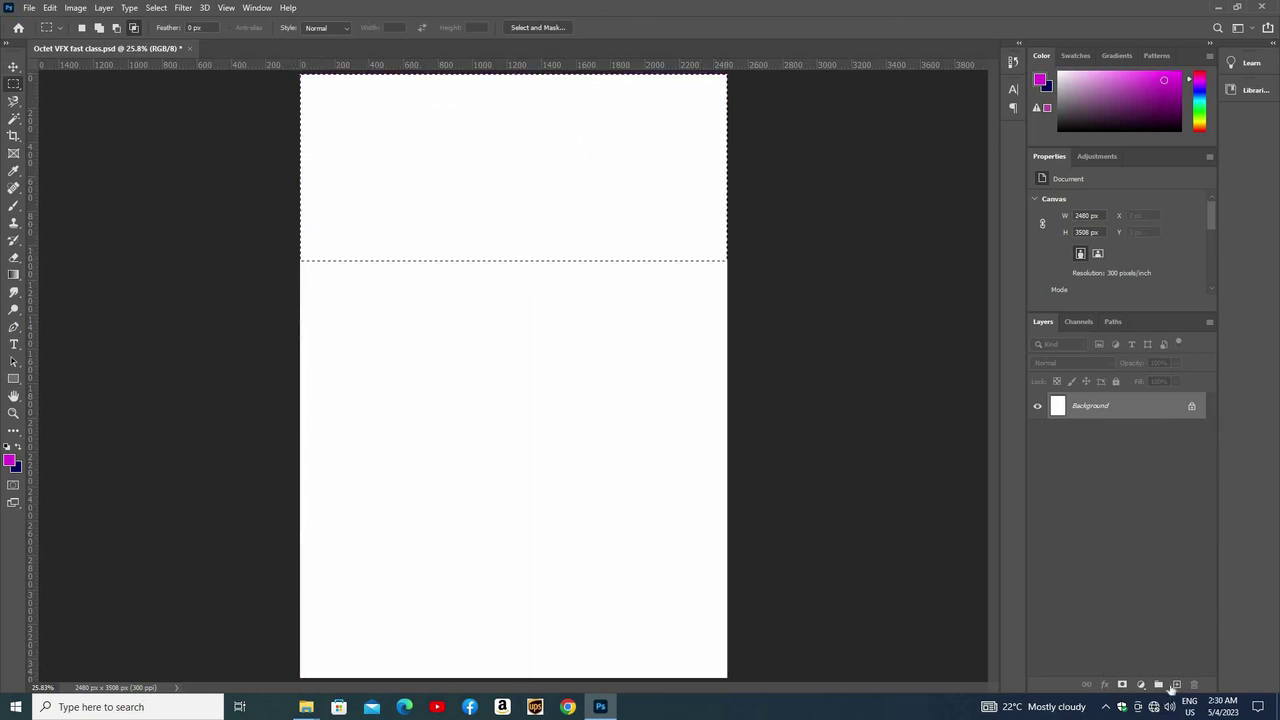
pyautogui.hotkey('ctrl', 'j')
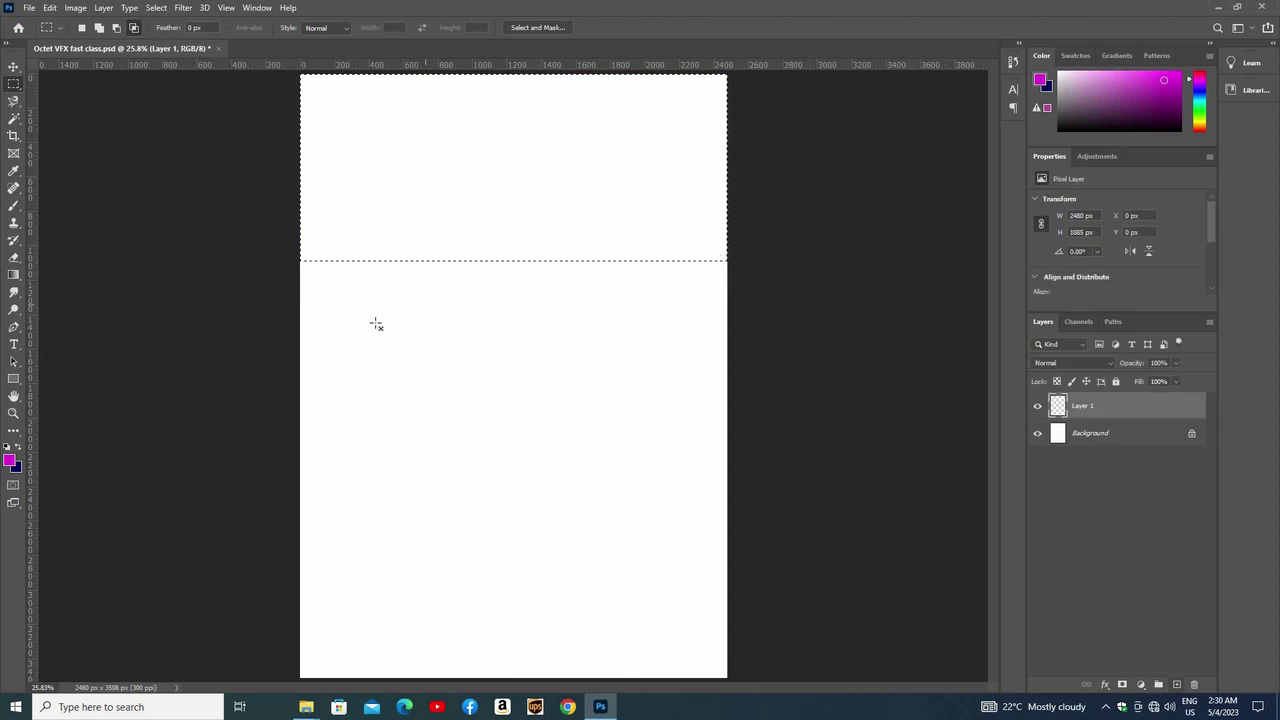
pyautogui.hotkey('alt', 'BackSpace')
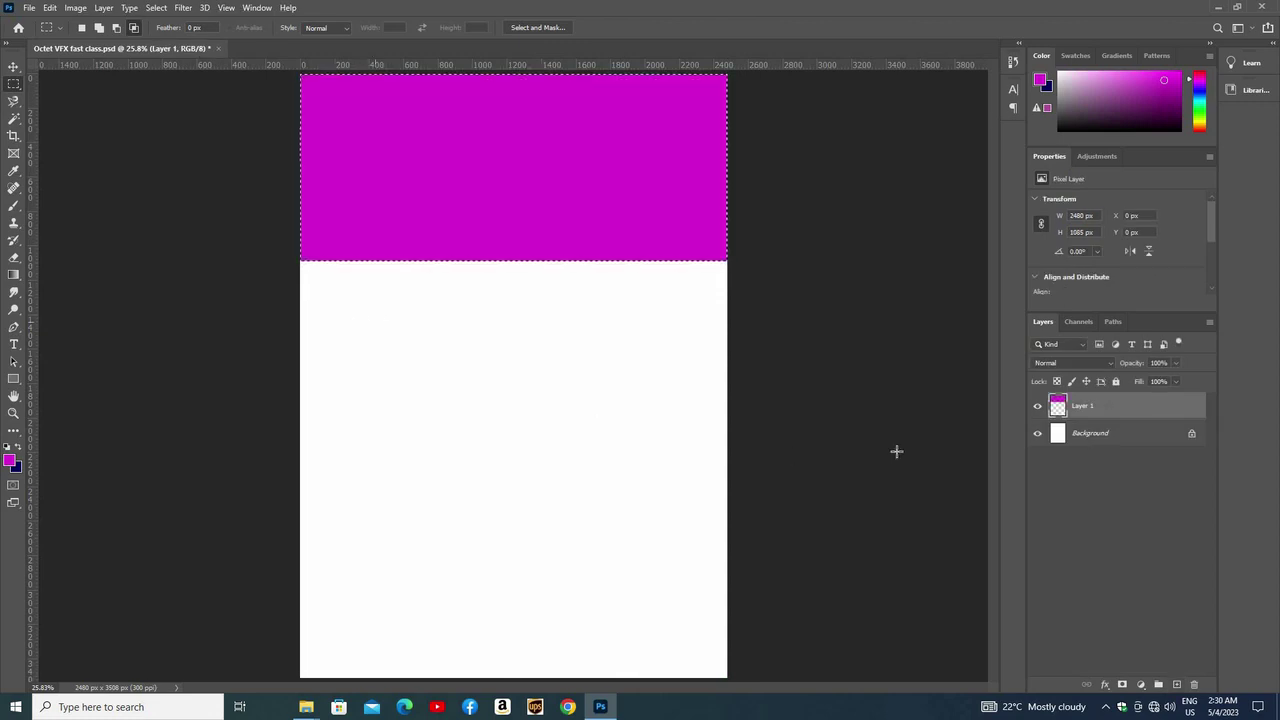
pyautogui.hotkey('ctrl', 'd')
# Cut a circular hole through the band's lower edge and add empty Layer 2
pyautogui.hotkey('shift', 'm')
pyautogui.moveTo(416, 152); pyautogui.dragTo(586, 343)
pyautogui.click(590, 346)
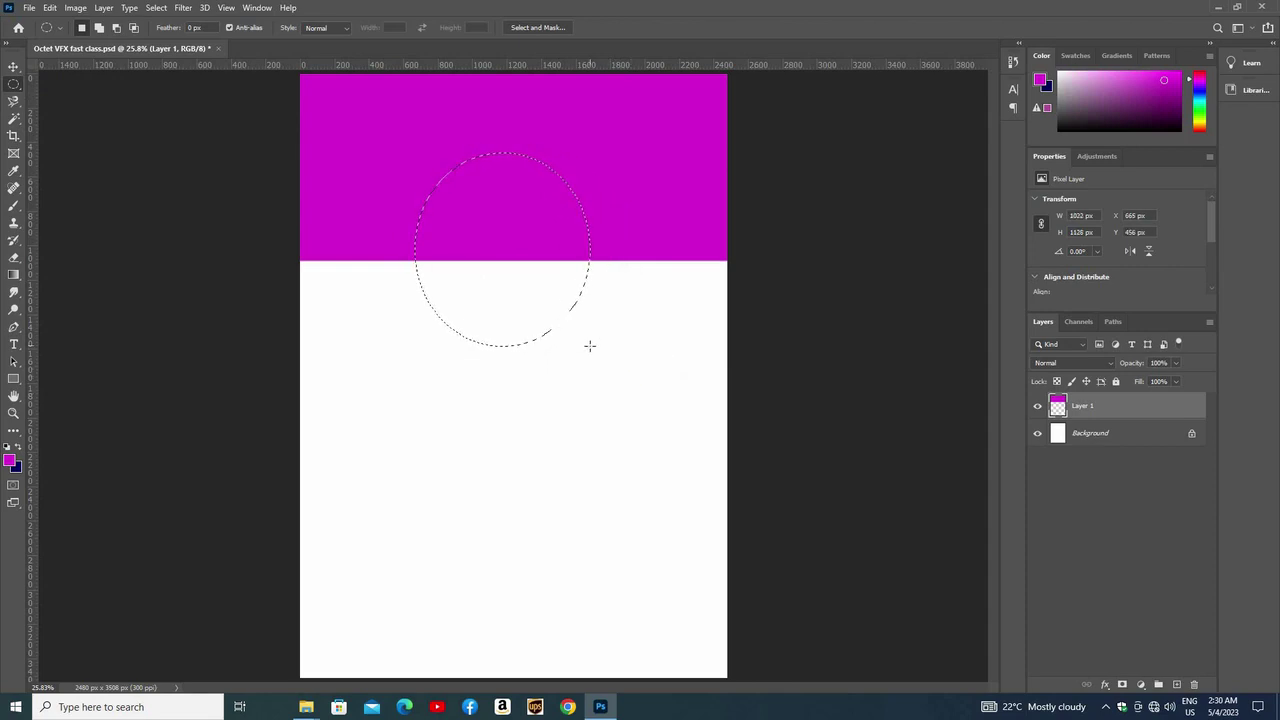
pyautogui.press('Delete')
pyautogui.hotkey('ctrl', 'z')
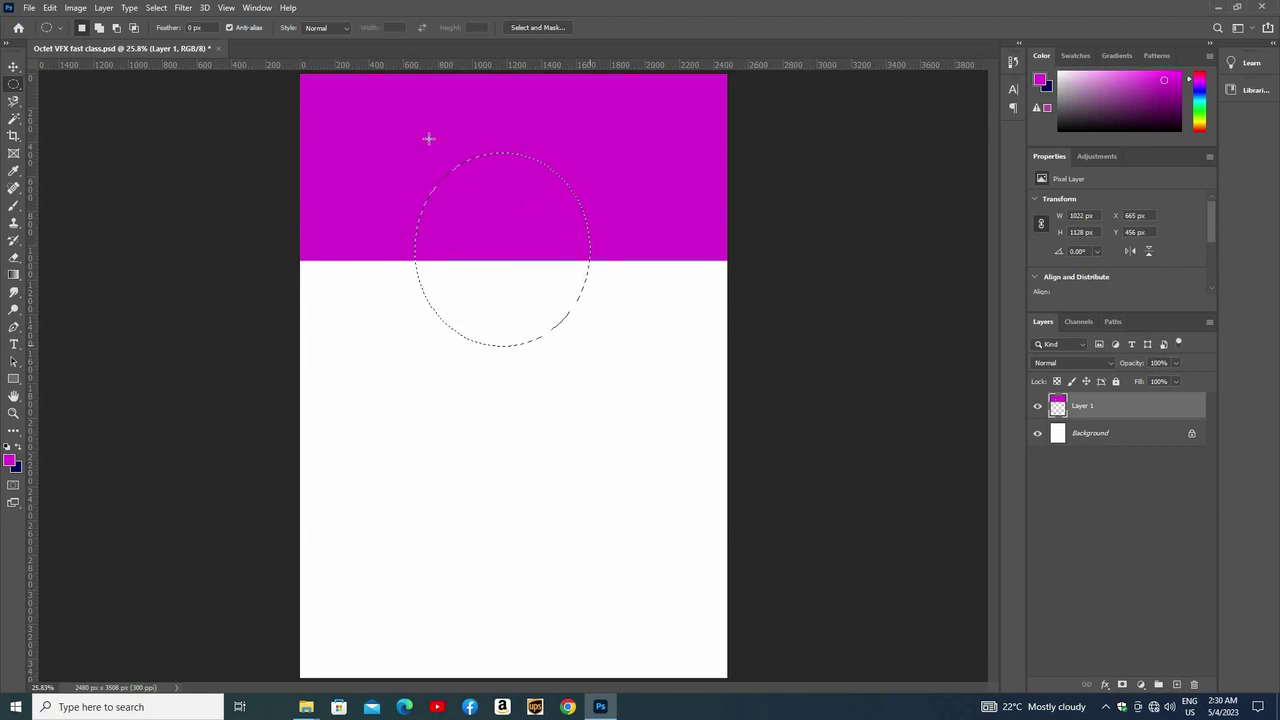
pyautogui.click(565, 287)
pyautogui.moveTo(428, 138); pyautogui.dragTo(618, 392)
pyautogui.hotkey('shift', 'Left')
pyautogui.hotkey('shift', 'Left')
pyautogui.hotkey('shift', 'Left')
pyautogui.press('Delete')
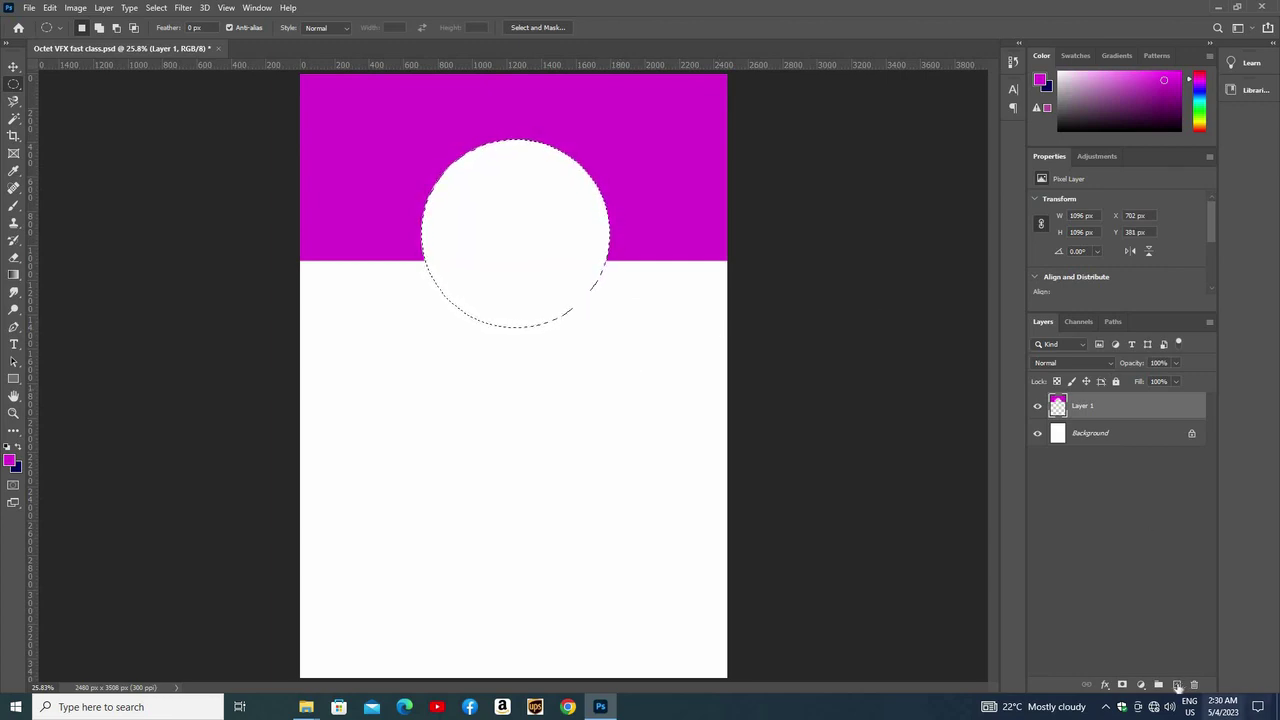
pyautogui.hotkey('ctrl', 'shift', 'alt', 'n')
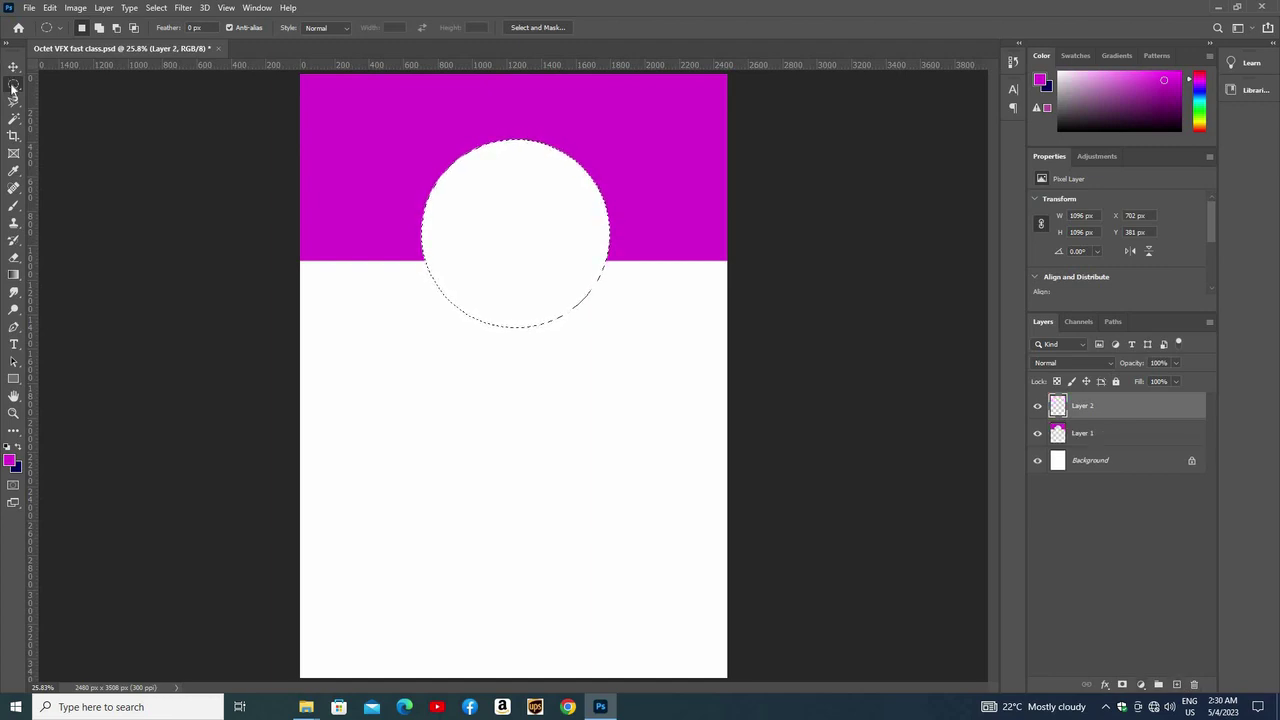
# Fill the circle magenta on Layer 2, shrink it slightly, and centre it within the white ring
pyautogui.hotkey('alt', 'BackSpace')
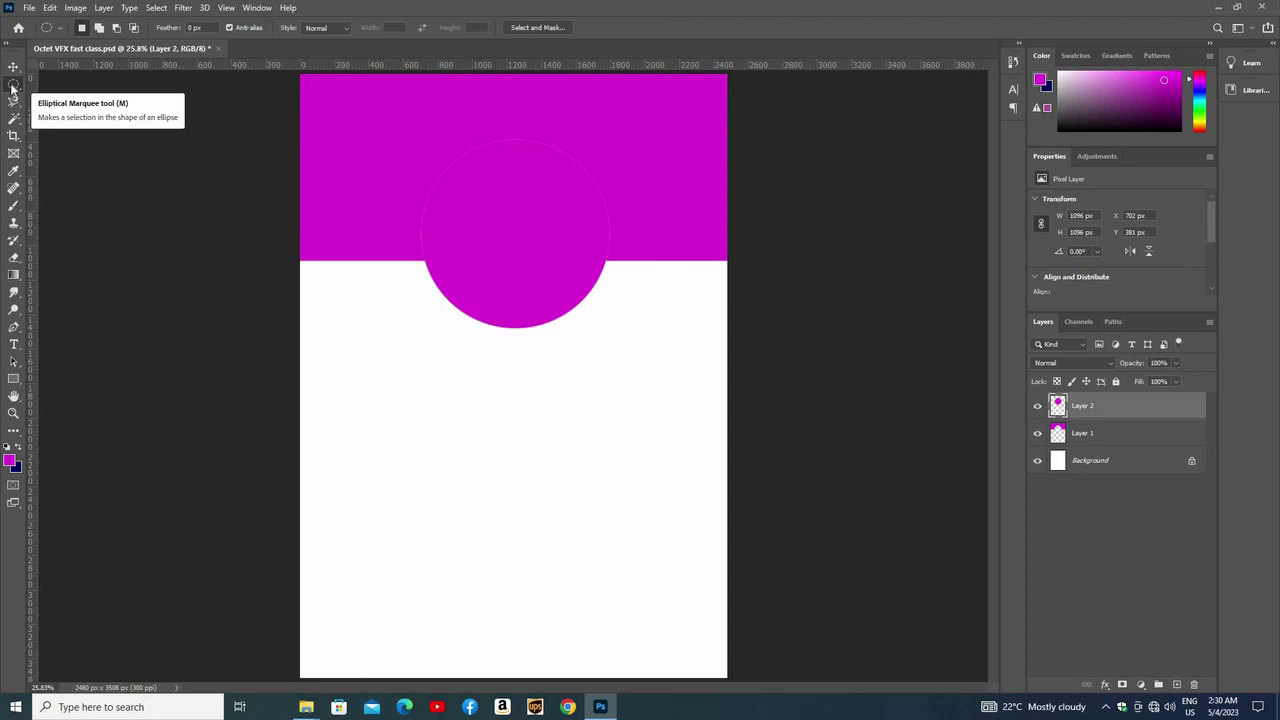
pyautogui.hotkey('ctrl', 't')
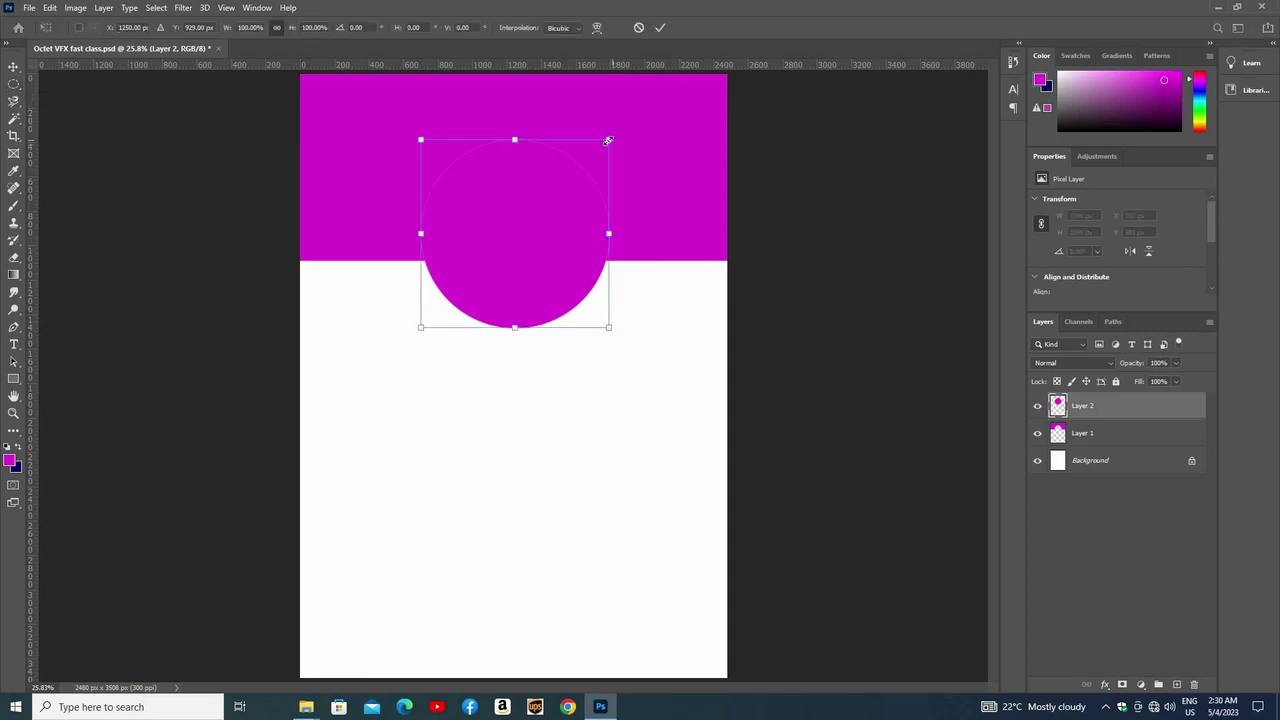
pyautogui.moveTo(606, 140); pyautogui.dragTo(587, 160)
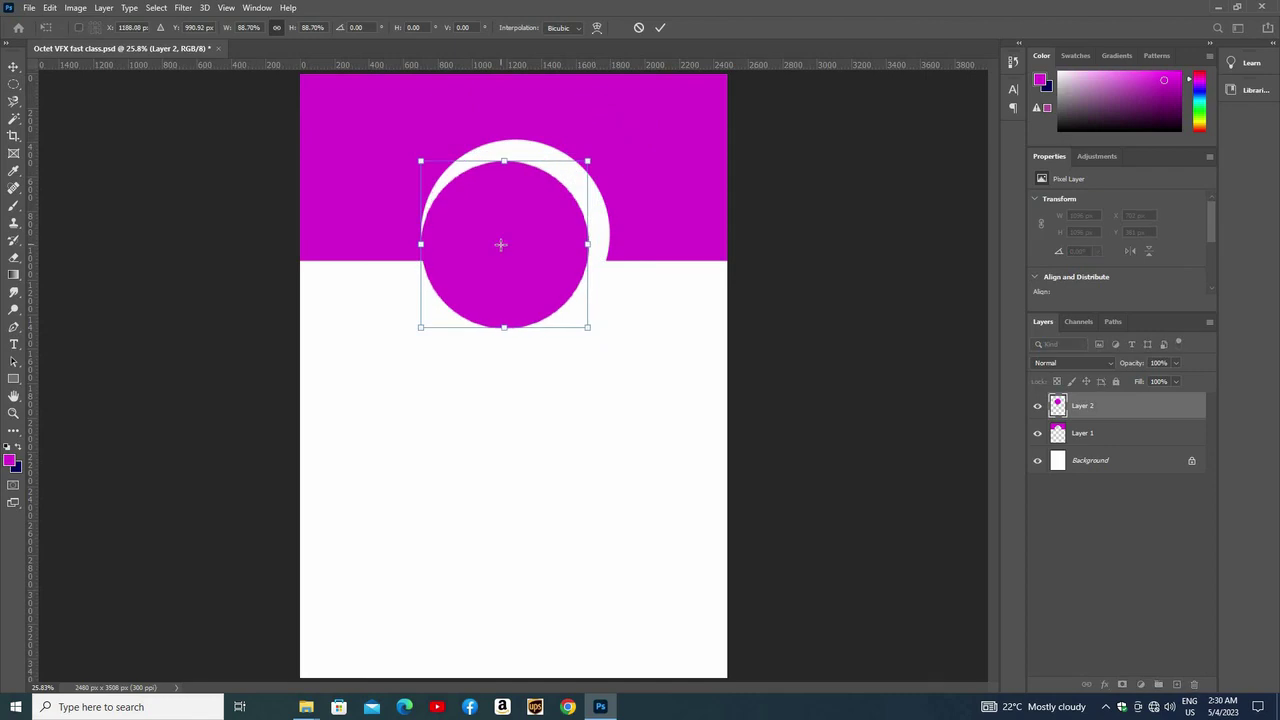
pyautogui.press('Return')
pyautogui.press('v')
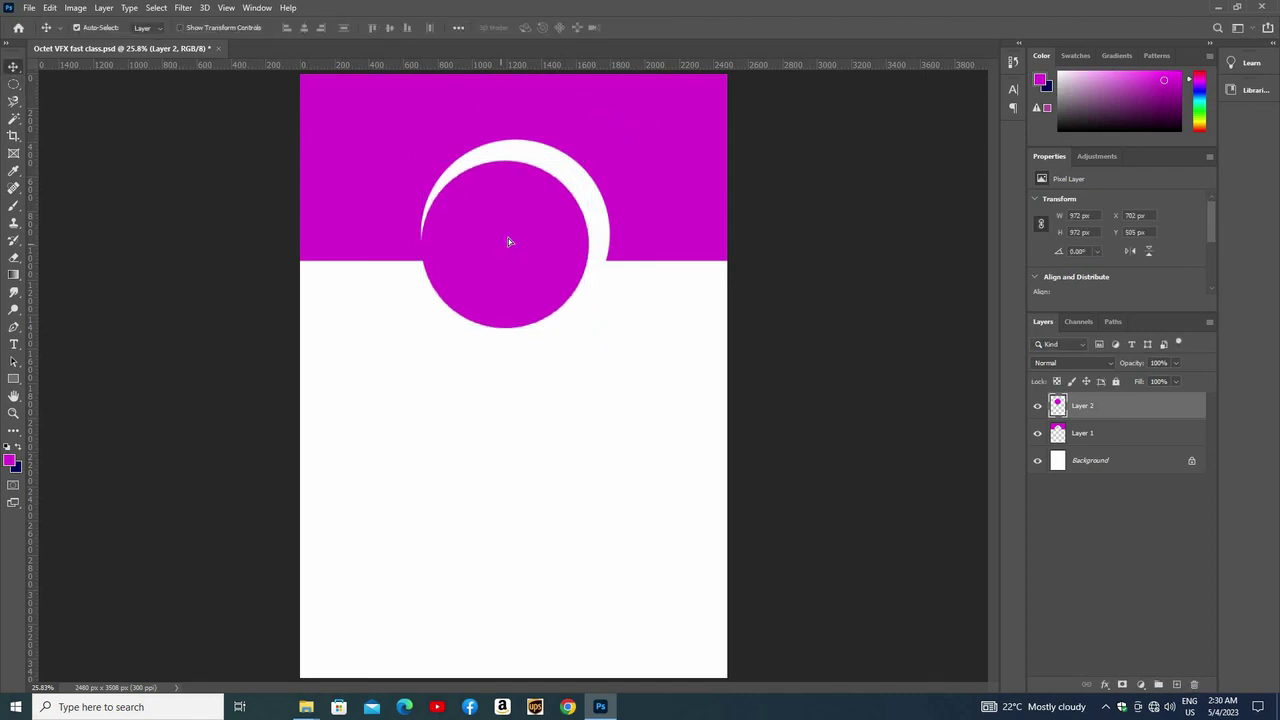
pyautogui.moveTo(508, 237); pyautogui.dragTo(508, 241)
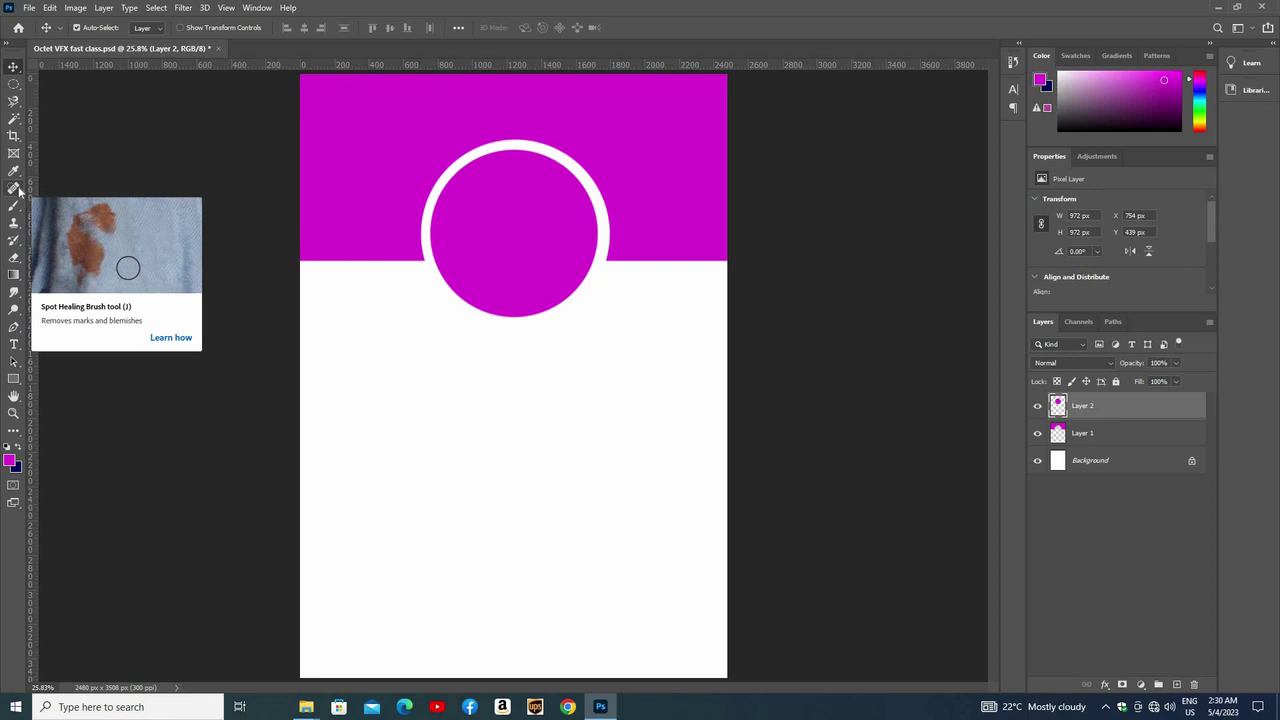
pyautogui.click(1037, 405)
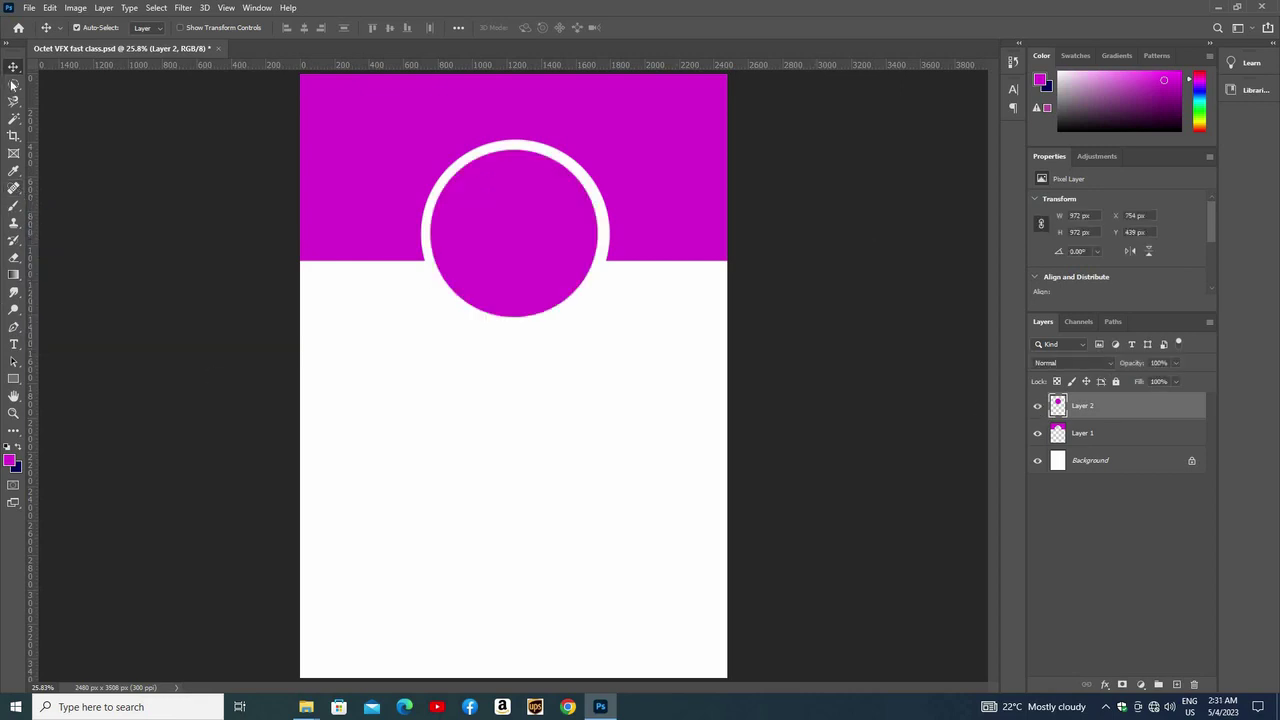
pyautogui.moveTo(14, 84); pyautogui.dragTo(63, 100)
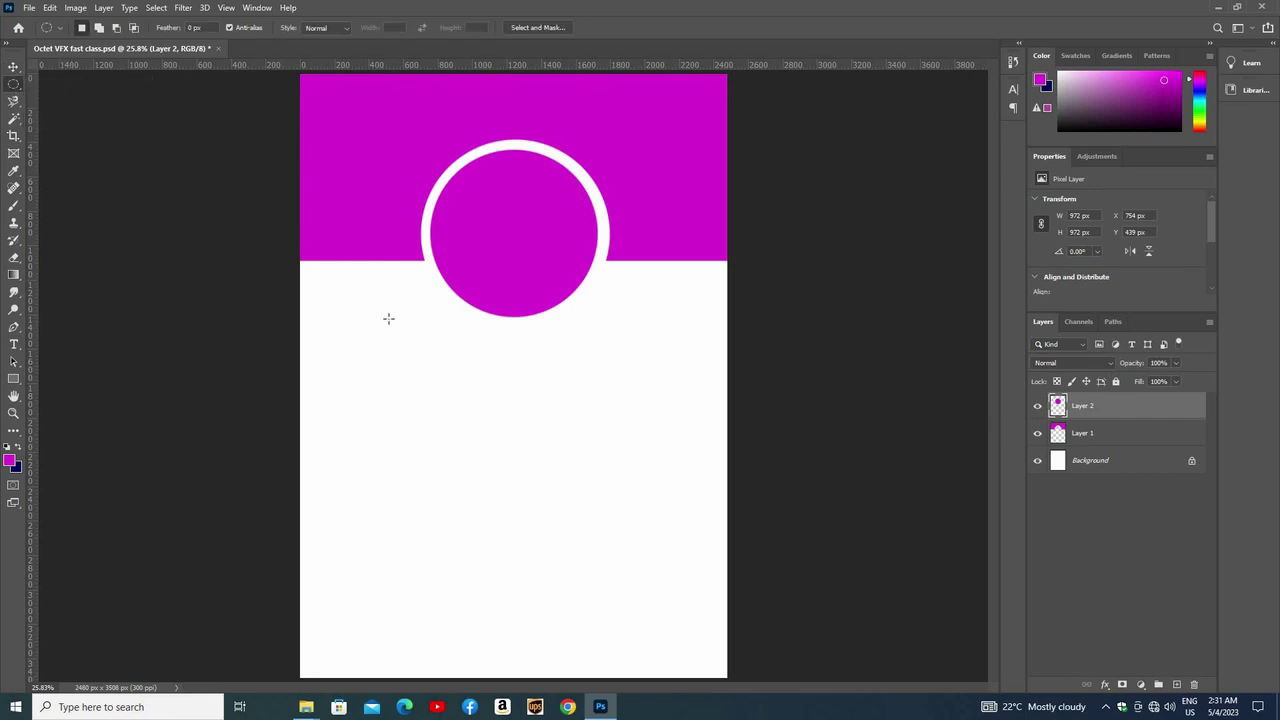
# Fill a full-width navy strip just below the magenta band on new Layer 3
pyautogui.rightClick(13, 84)
pyautogui.click(70, 85)
pyautogui.moveTo(302, 263); pyautogui.dragTo(740, 335)
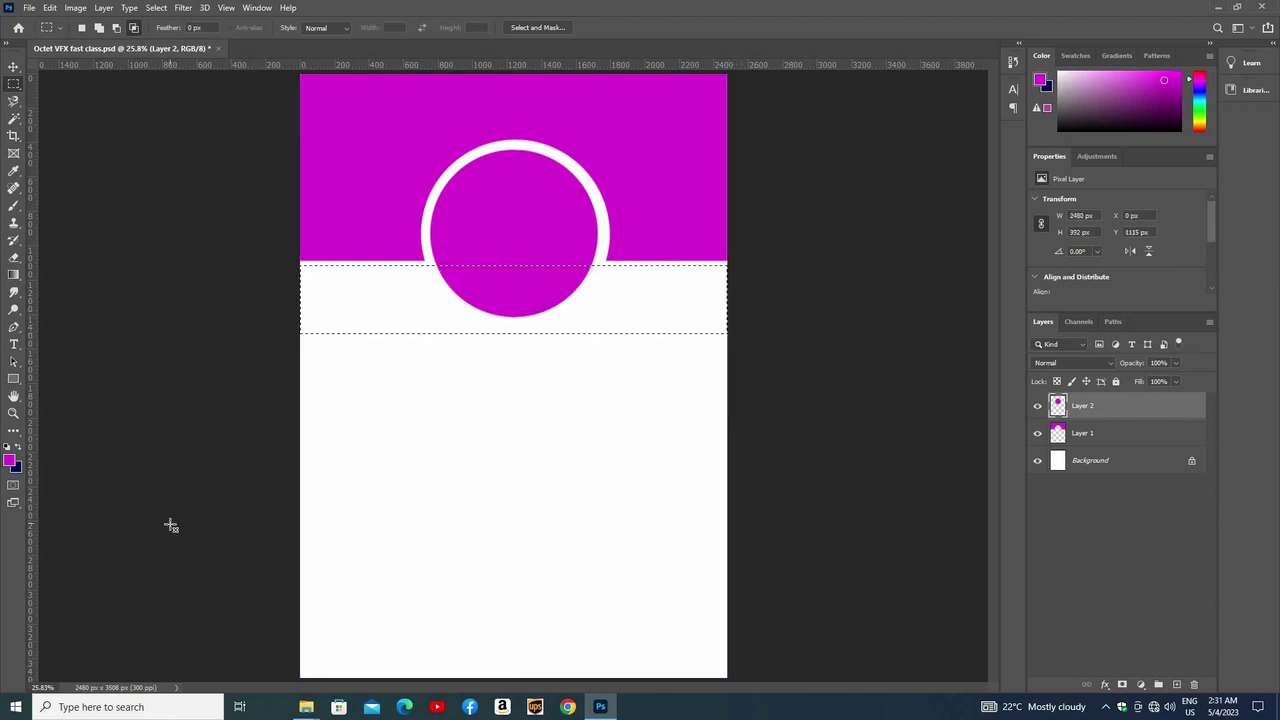
pyautogui.hotkey('ctrl', 'BackSpace')
pyautogui.hotkey('ctrl', 'd')
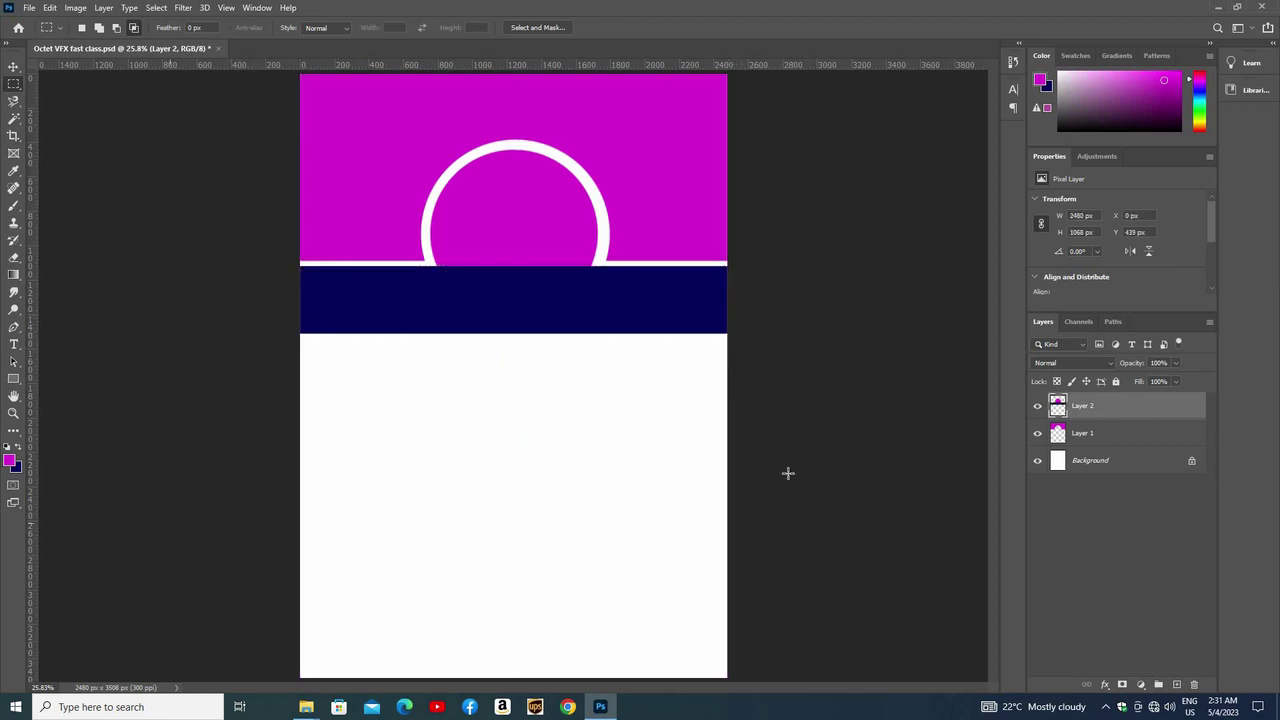
pyautogui.hotkey('ctrl', 'z')
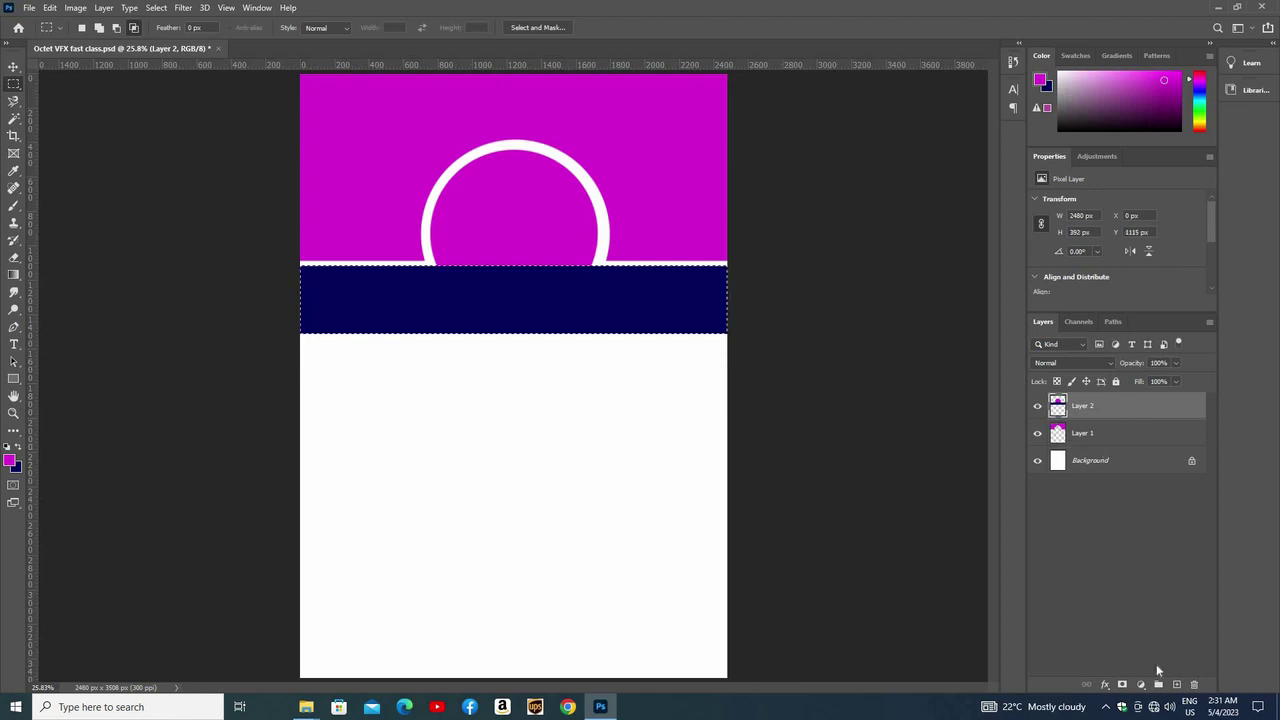
pyautogui.hotkey('ctrl', 'z')
pyautogui.click(1176, 685)
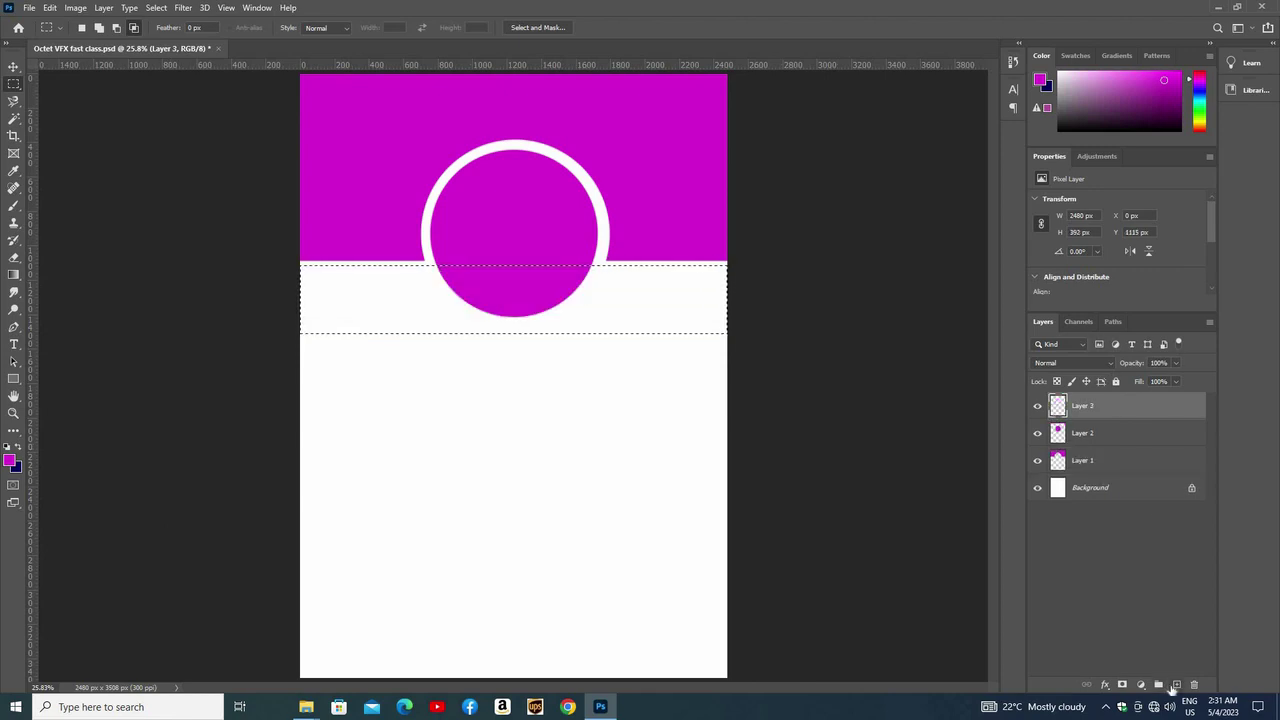
pyautogui.hotkey('ctrl', 'BackSpace')
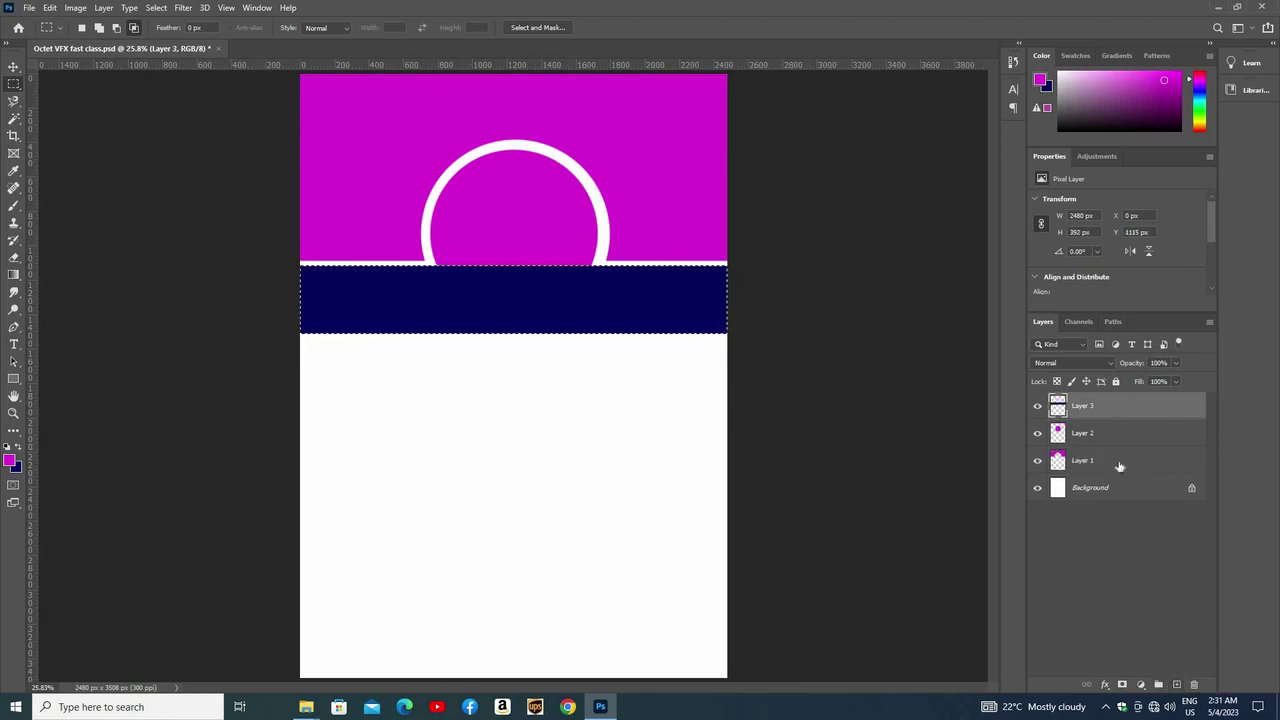
pyautogui.hotkey('ctrl', 'd')
pyautogui.click(1058, 436)
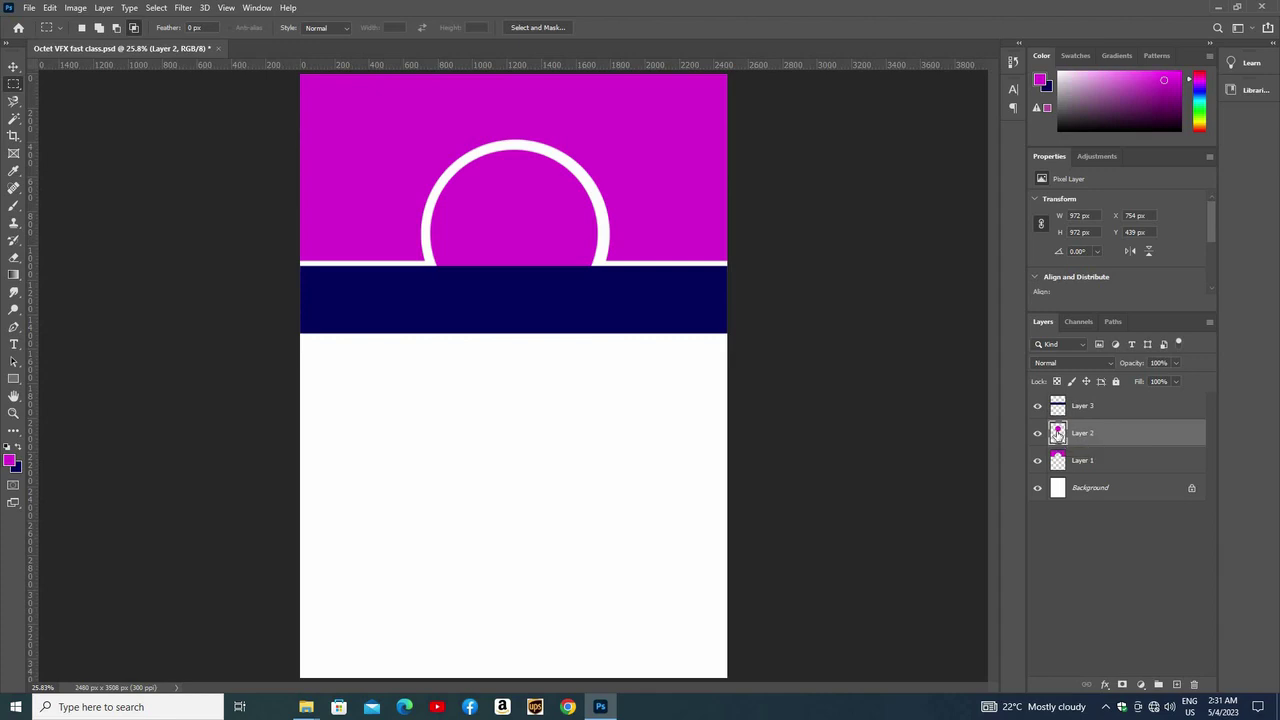
# Fill the Layer 2 circle shape with magenta on the navy stripe's Layer 3
pyautogui.keyDown('ctrl'); pyautogui.click(1057, 432); pyautogui.keyUp('ctrl')
pyautogui.click(1057, 407)
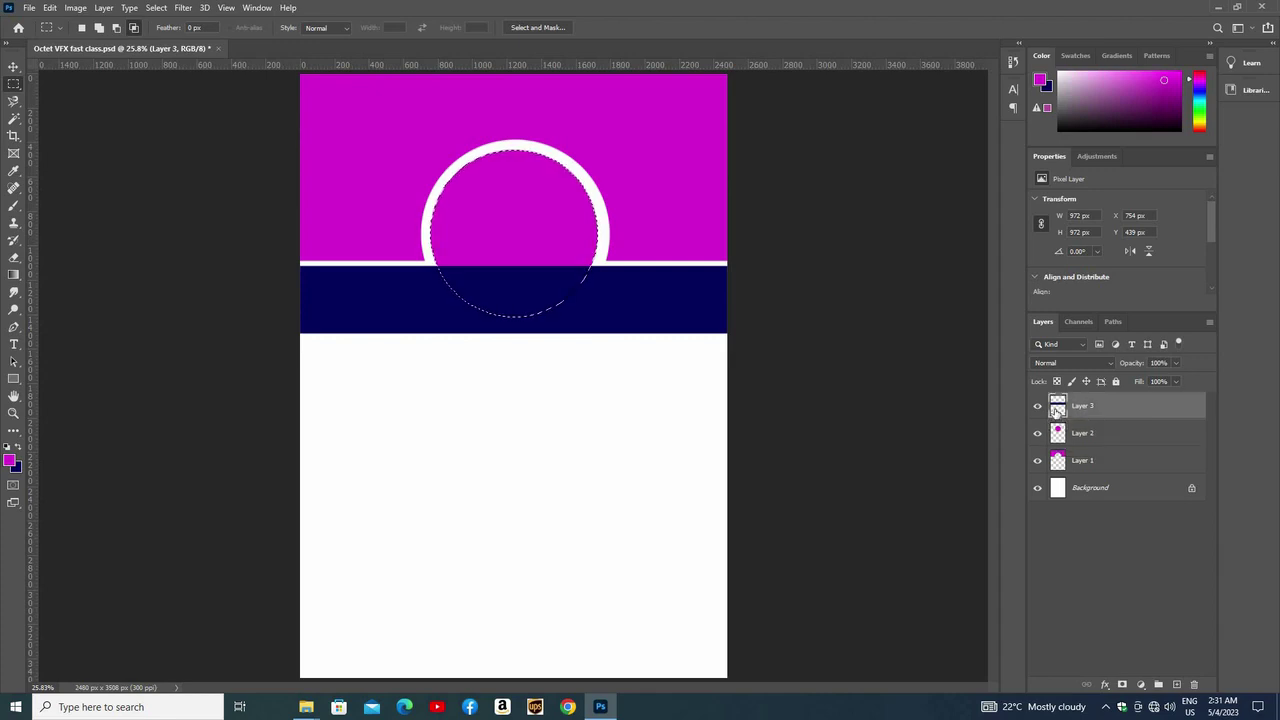
pyautogui.hotkey('alt', 'BackSpace')
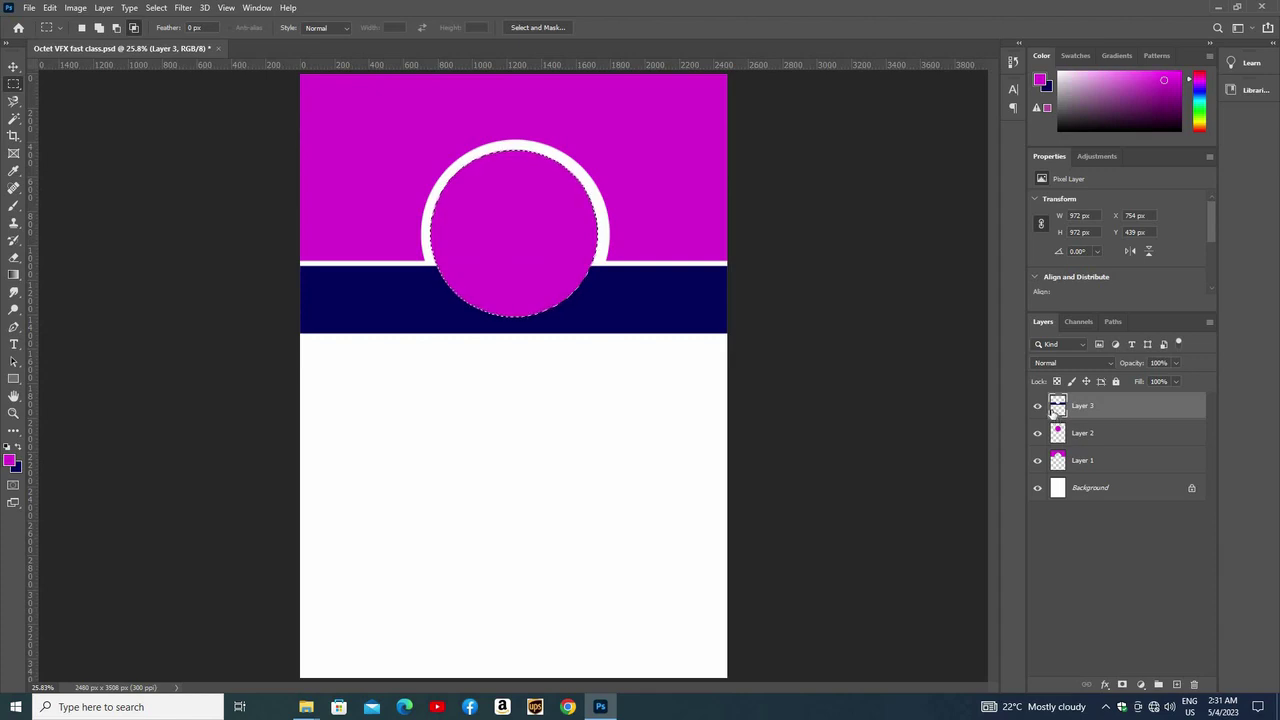
pyautogui.hotkey('ctrl', 'd')
# Nudge the navy stripe down and widen it past both page edges to 2630 × 456 px
pyautogui.hotkey('ctrl', 't')
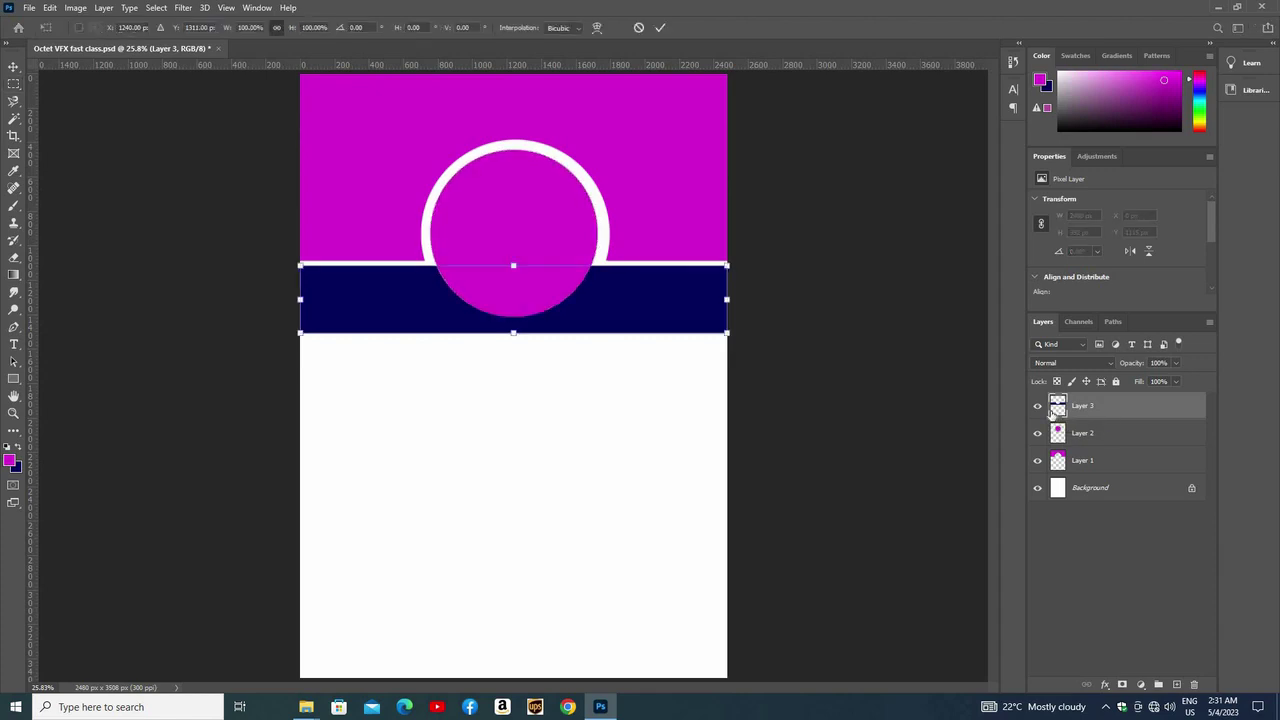
pyautogui.press('Down')
pyautogui.press('Down')
pyautogui.press('Down')
pyautogui.press('Down')
pyautogui.press('Down')
pyautogui.press('Down')
pyautogui.press('Down')
pyautogui.press('Down')
pyautogui.press('Down')
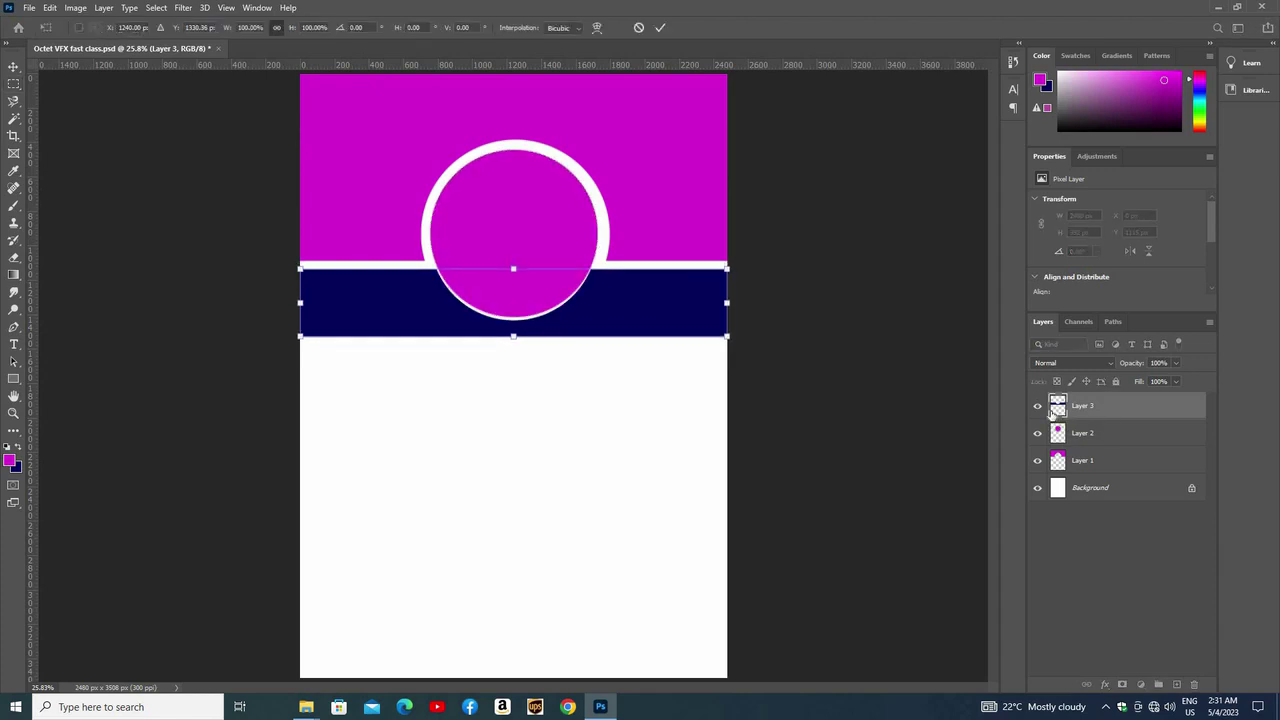
pyautogui.press('Down')
pyautogui.press('Down')
pyautogui.press('Down')
pyautogui.press('Down')
pyautogui.press('Down')
pyautogui.press('Down')
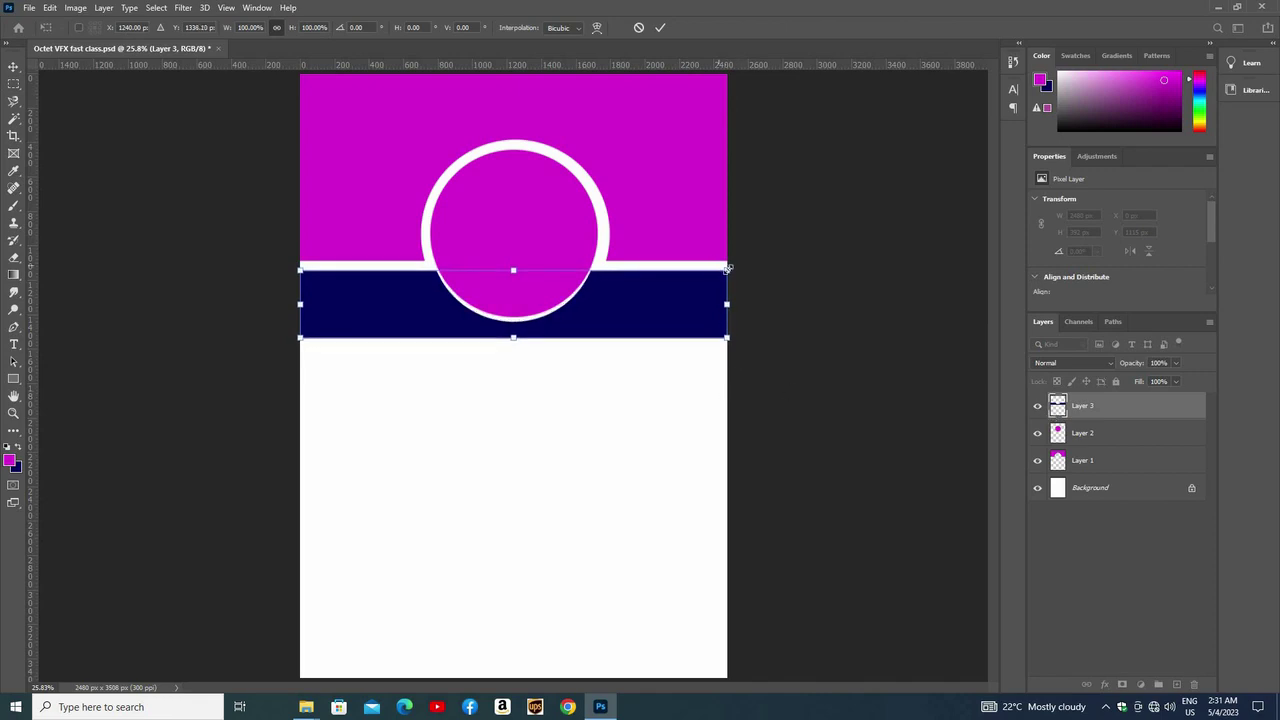
pyautogui.moveTo(732, 268); pyautogui.dragTo(741, 279)
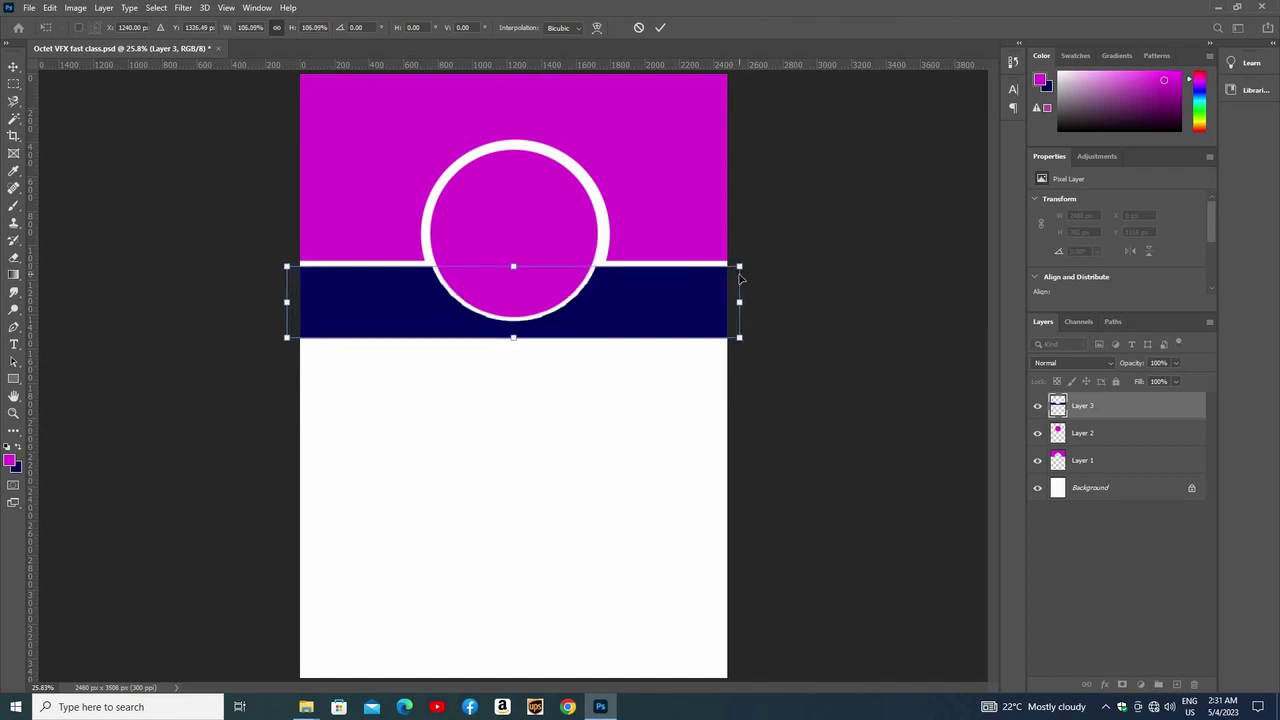
pyautogui.press('Return')
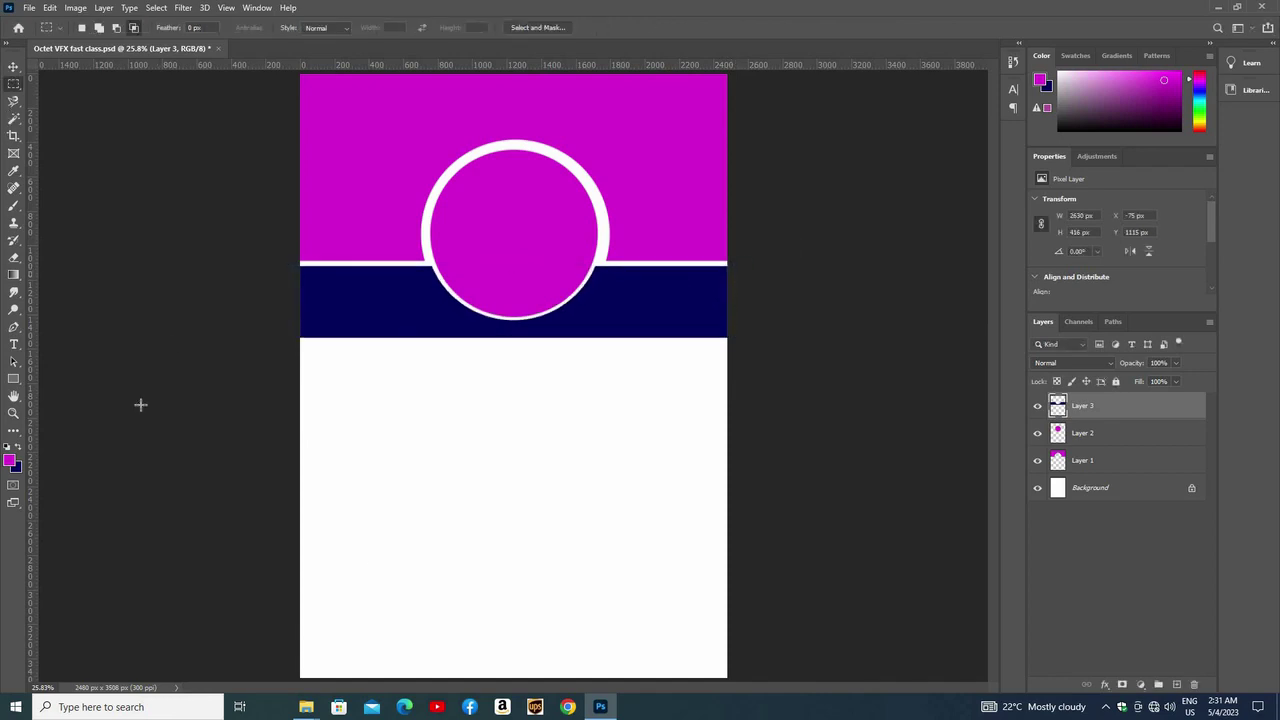